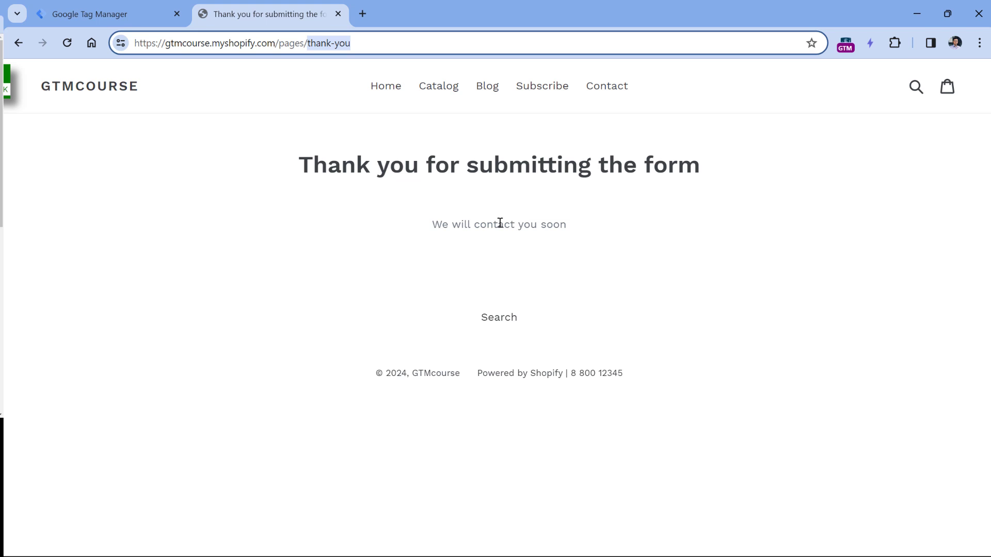
Step: Open the trigger list in Google Tag Manager and select the /pages/thank-you path in the thank-you page's address
click(112, 14)
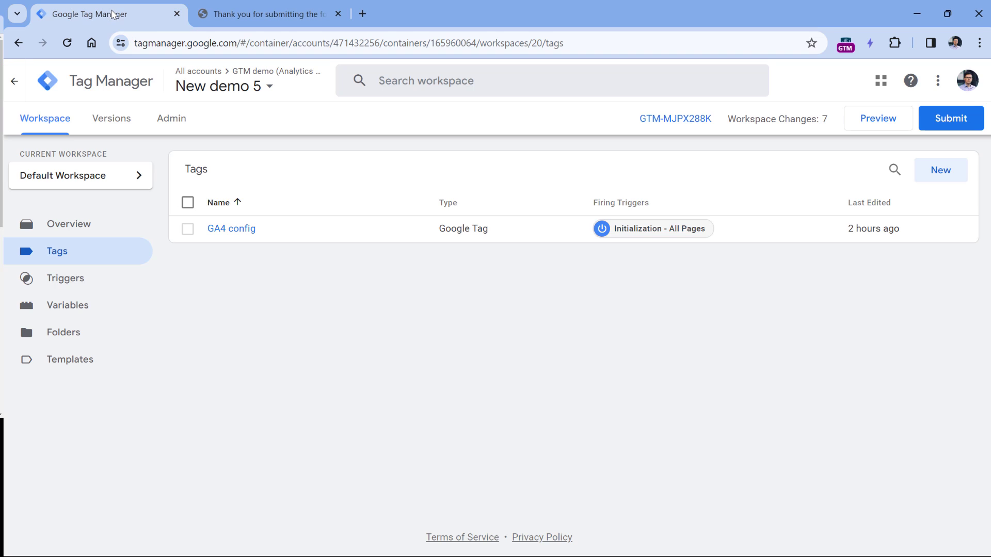
click(66, 281)
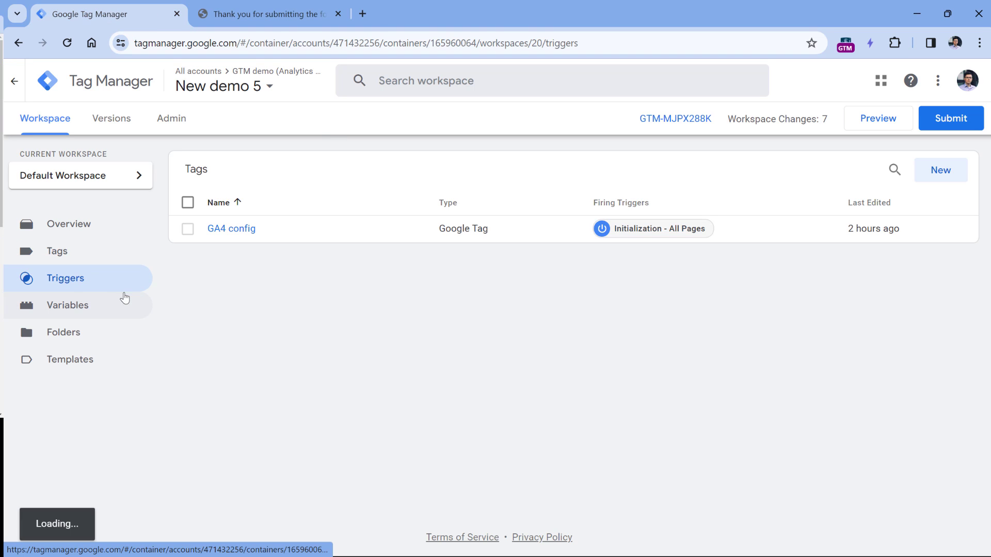
click(264, 14)
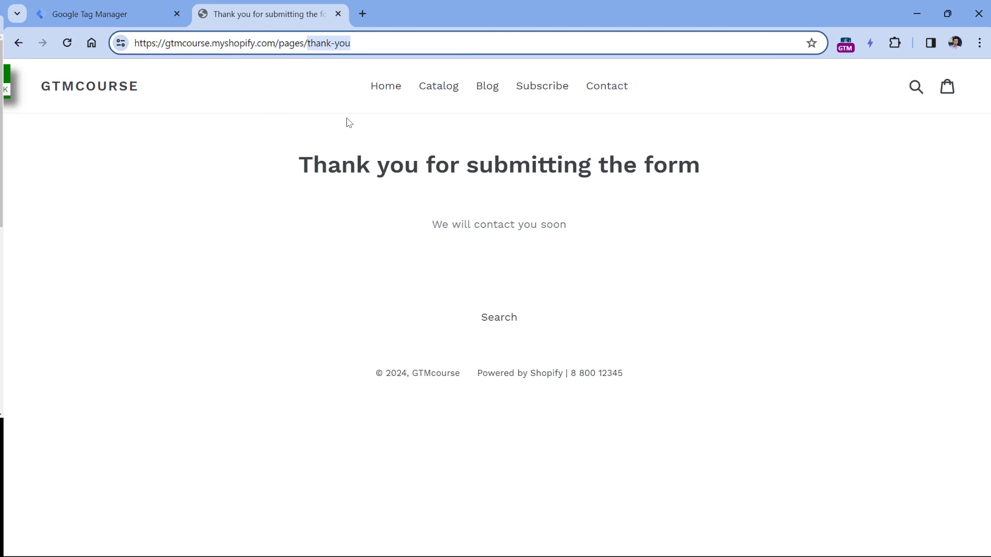
drag(277, 41, 351, 43)
click(107, 9)
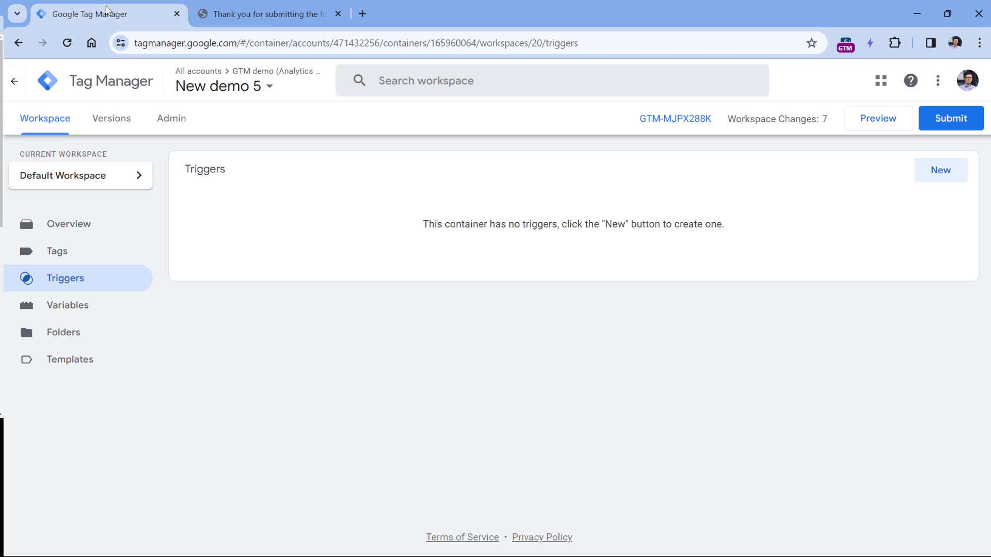
Step: Start a new trigger in Google Tag Manager with the type Page View - DOM Ready
click(941, 173)
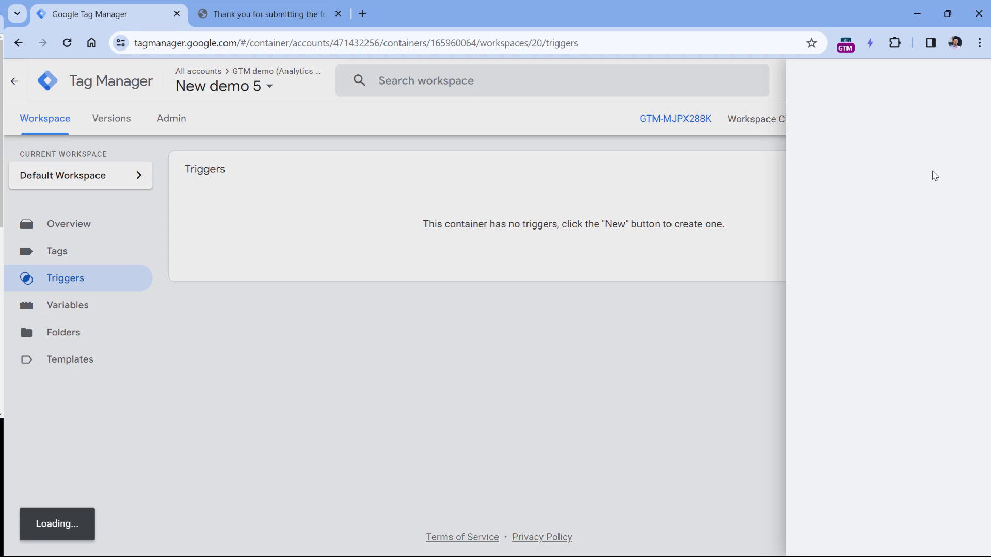
click(395, 220)
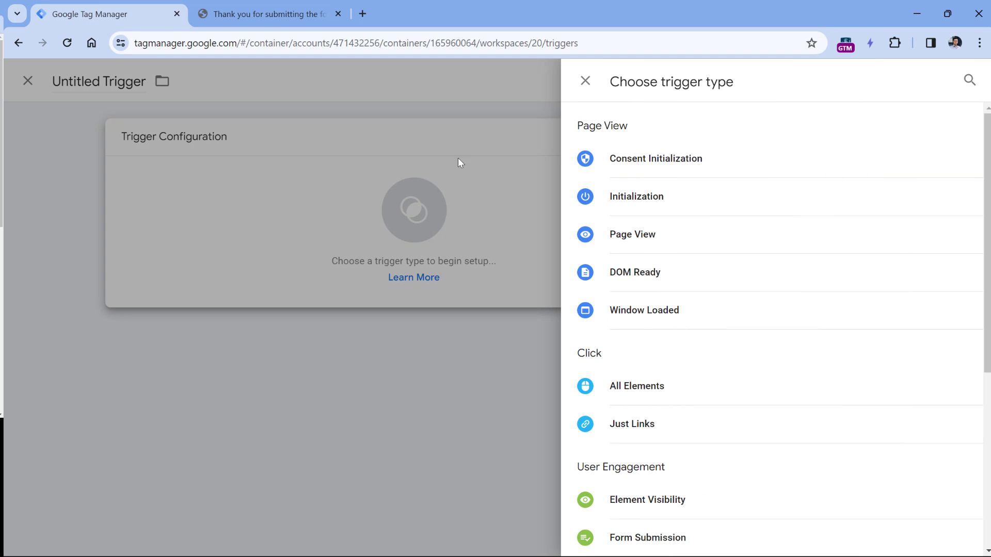
click(651, 279)
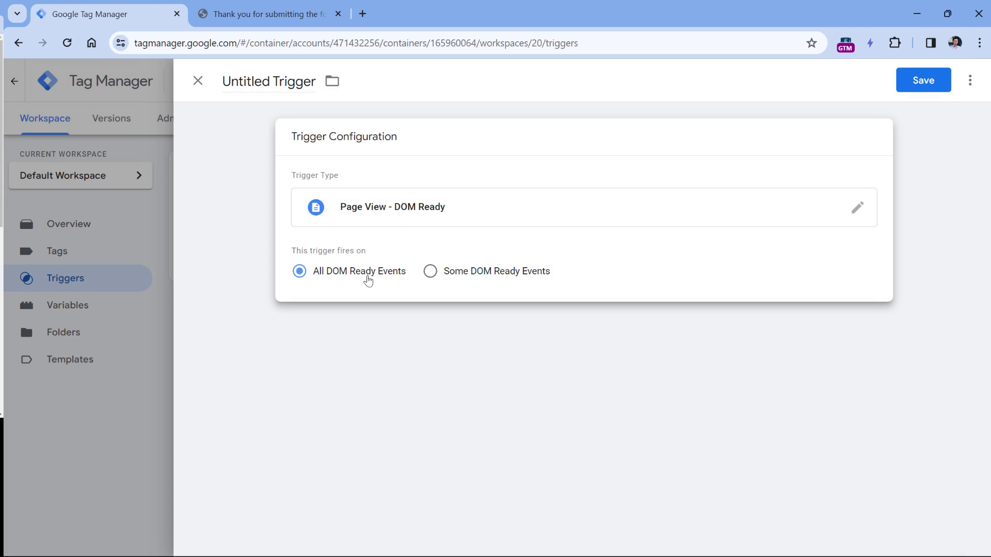
Step: Limit the trigger to some DOM Ready events where Page Path contains /pages/thank-you, copying the path from the thank-you page's address
click(432, 272)
click(384, 329)
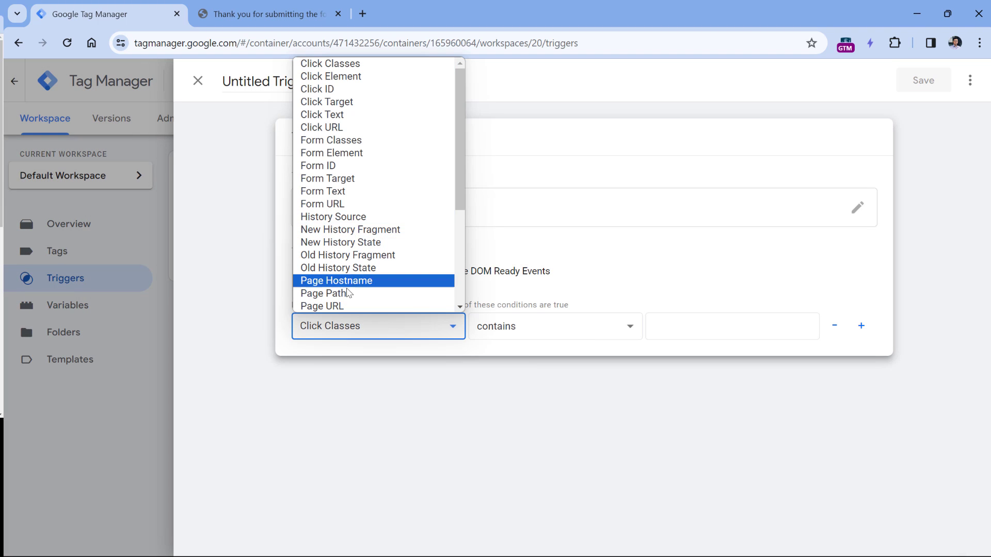
click(323, 293)
click(277, 5)
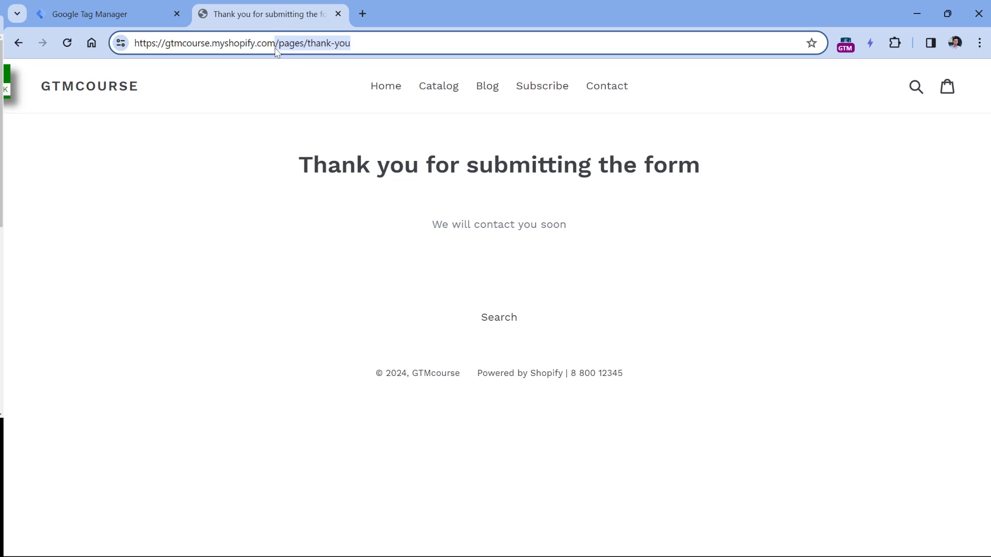
key(ctrl+c)
click(106, 14)
click(663, 324)
key(ctrl+v)
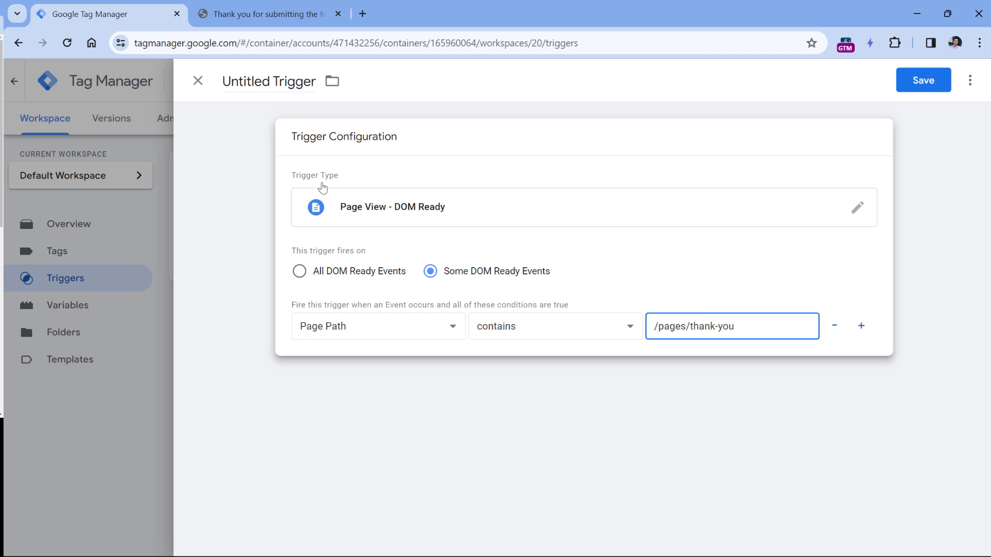
Step: Name the trigger "DOM - thank you page" and save it
click(257, 81)
triple_click(256, 81)
text(DOm)
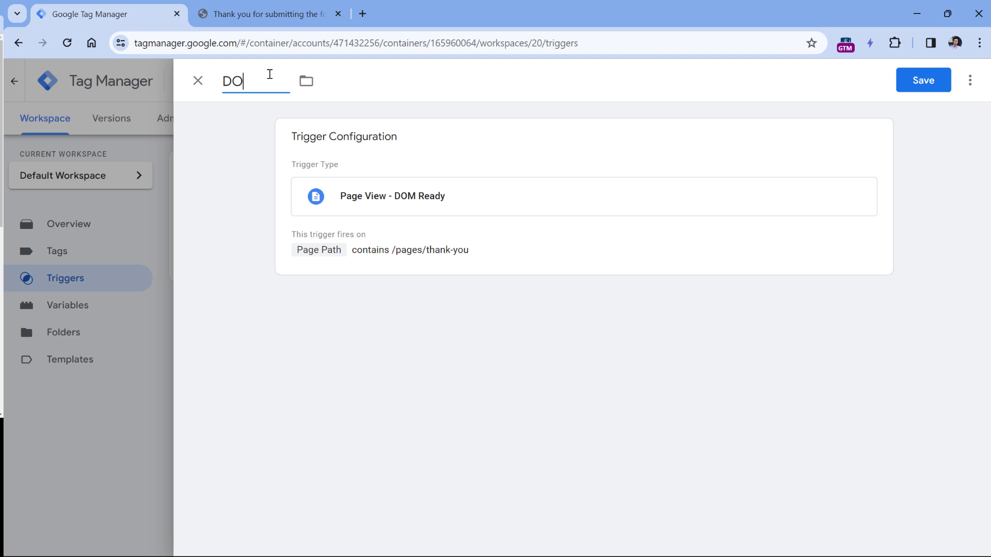
key(BackSpace)
key(BackSpace)
text(M - thank you page)
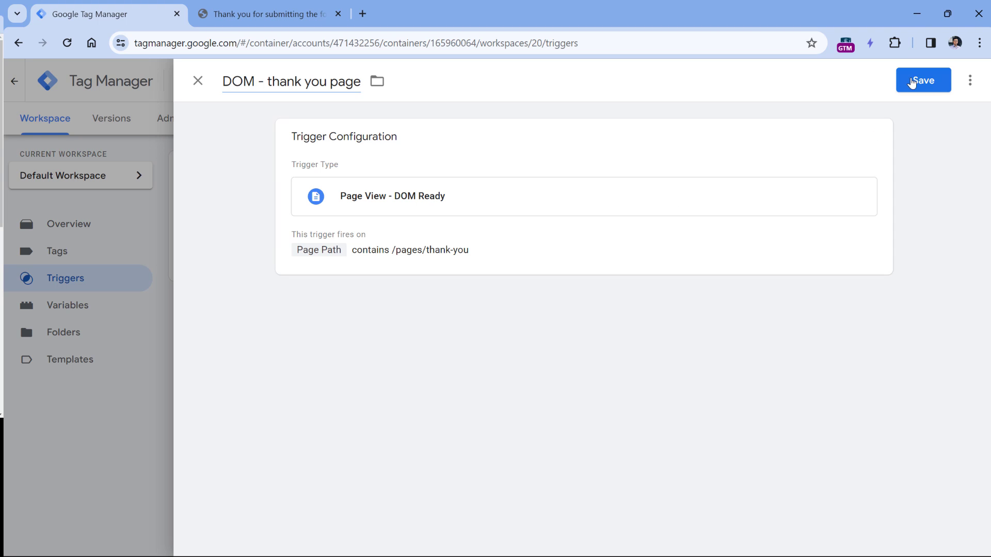
click(913, 81)
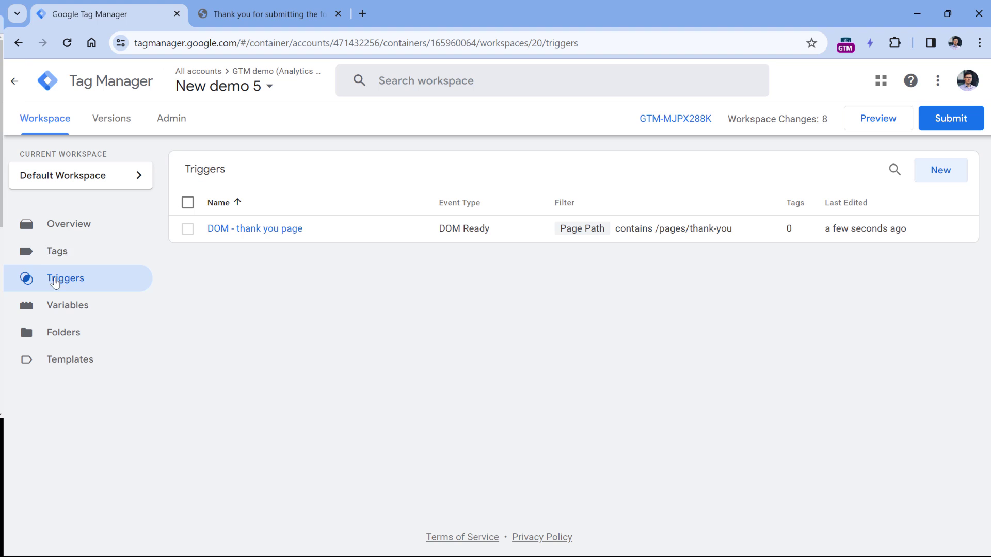
Step: Review the tag type, tag ID and firing trigger of the existing GA4 config tag
click(57, 252)
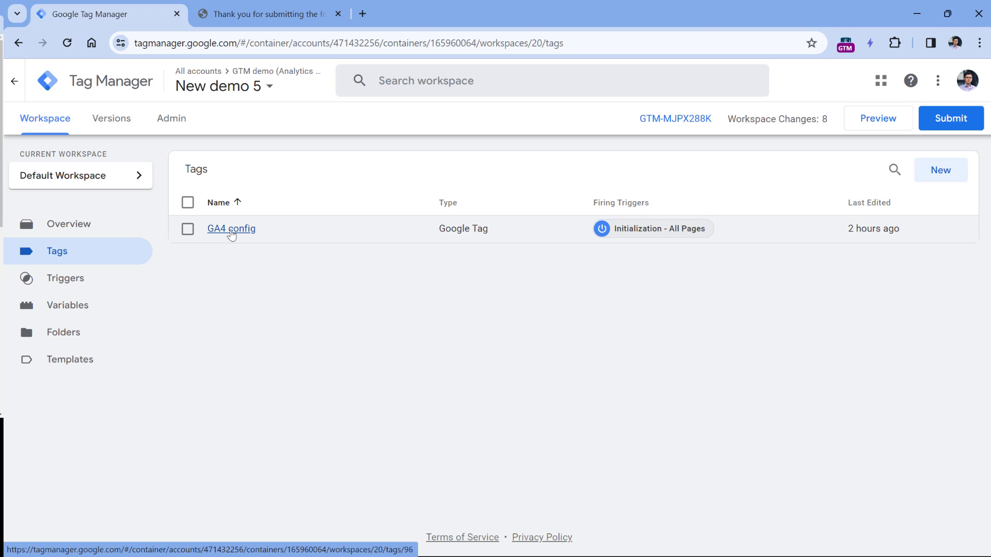
click(230, 228)
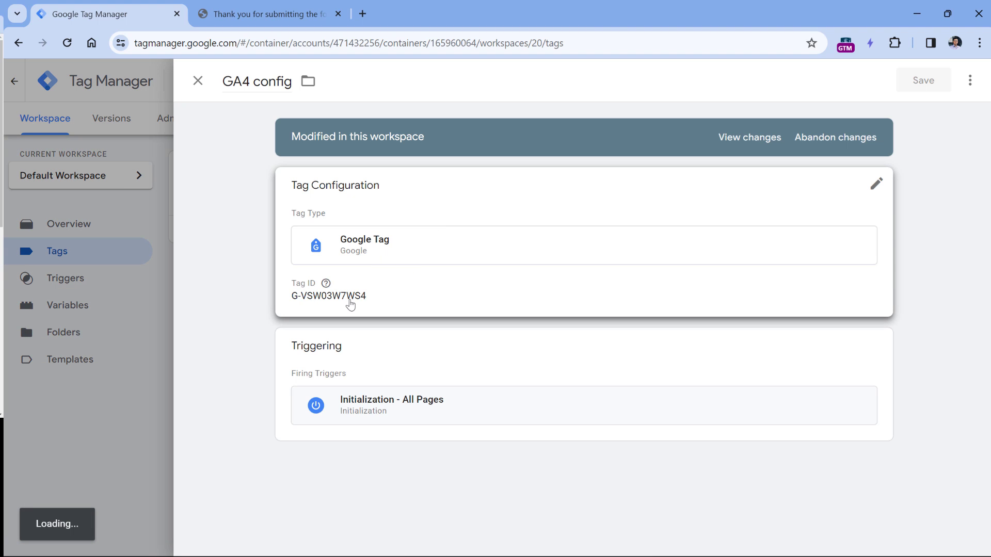
click(197, 81)
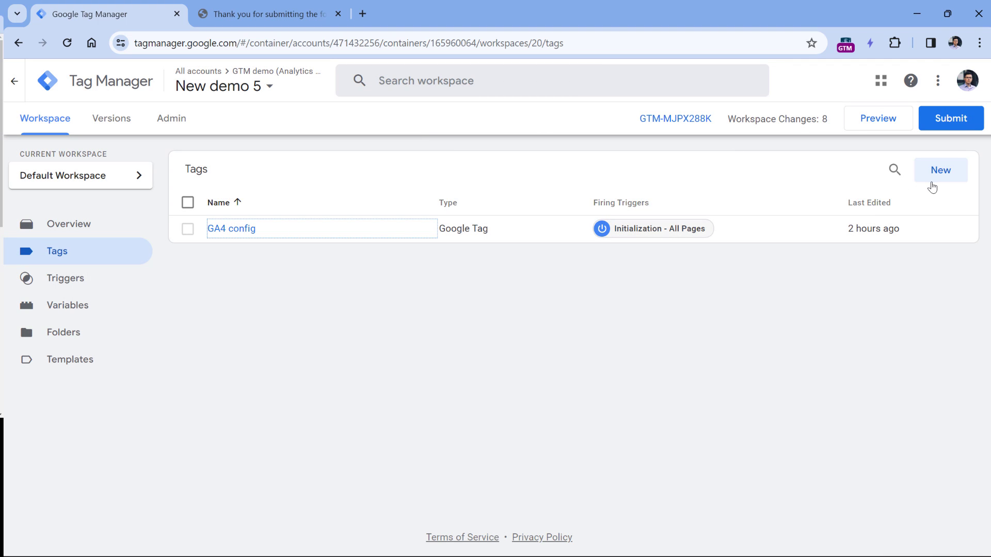
Step: Start a new tag with the type Google Analytics: GA4 Event
click(951, 175)
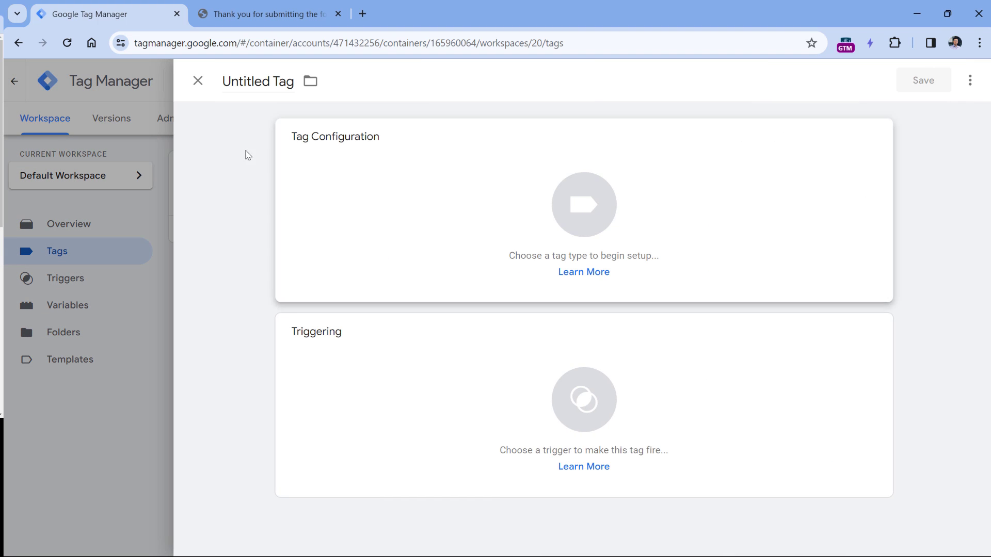
click(363, 193)
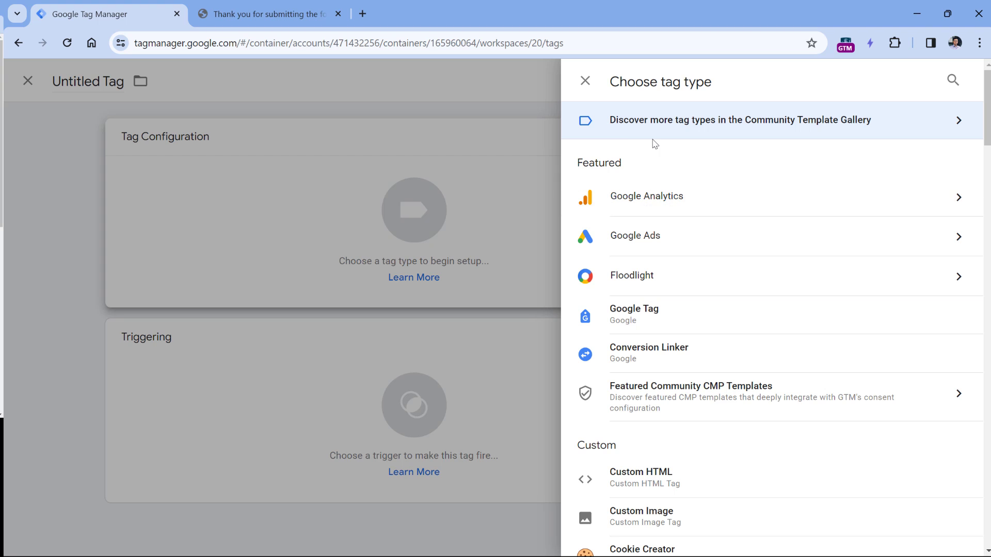
click(673, 205)
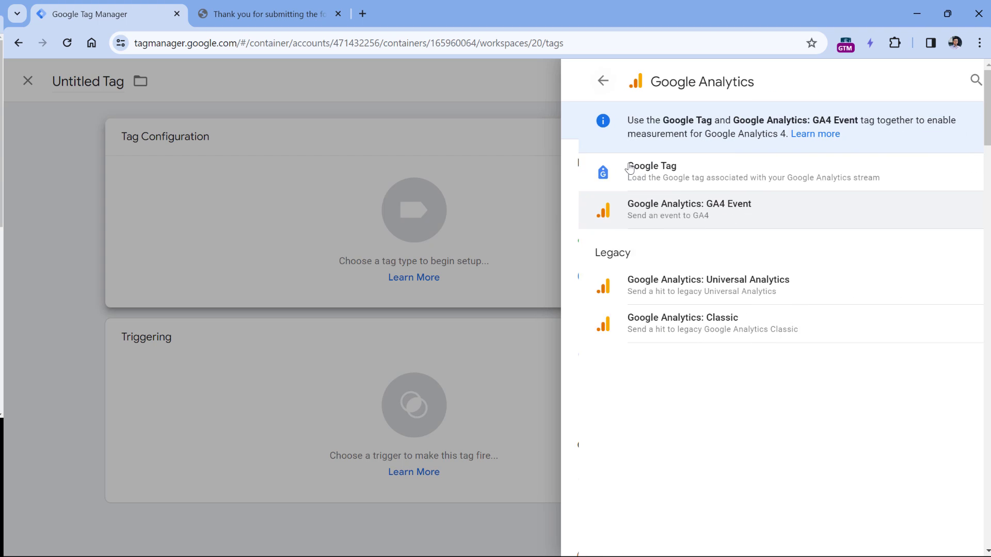
click(674, 211)
Step: Copy the measurement ID of the GTM Sandbox website data stream in Google Analytics and paste it as the new tag's Measurement ID
click(378, 277)
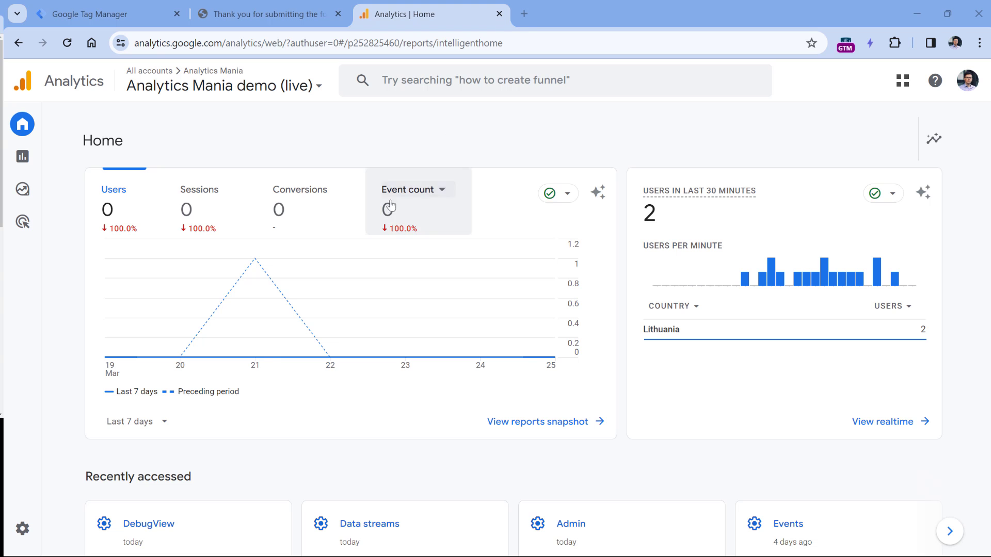
click(36, 535)
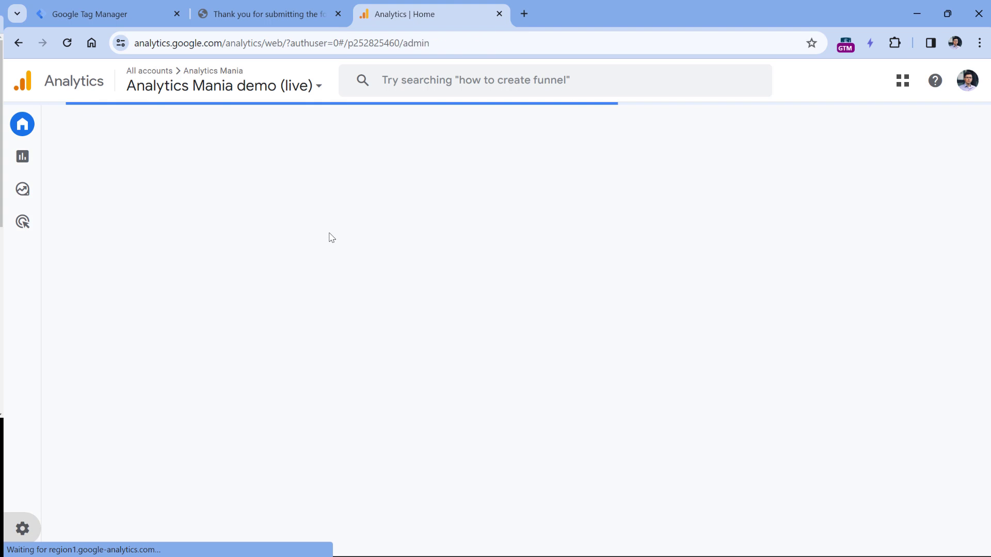
scroll(442, 202, down, 3)
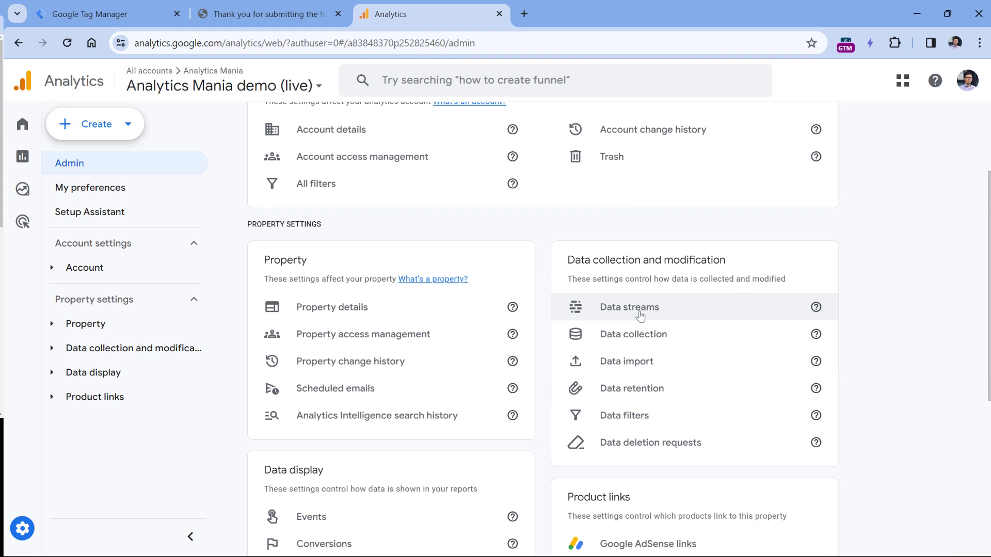
click(639, 312)
click(409, 209)
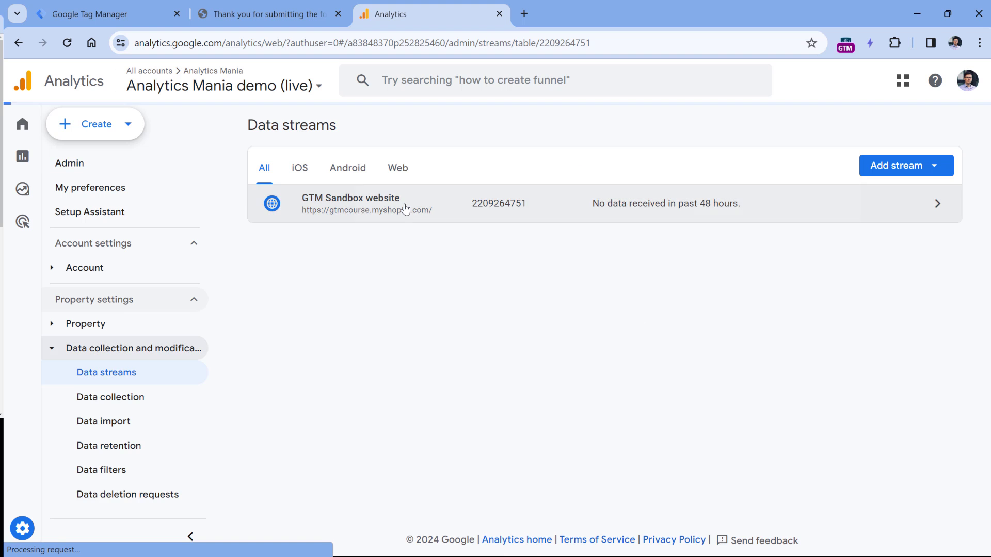
click(866, 266)
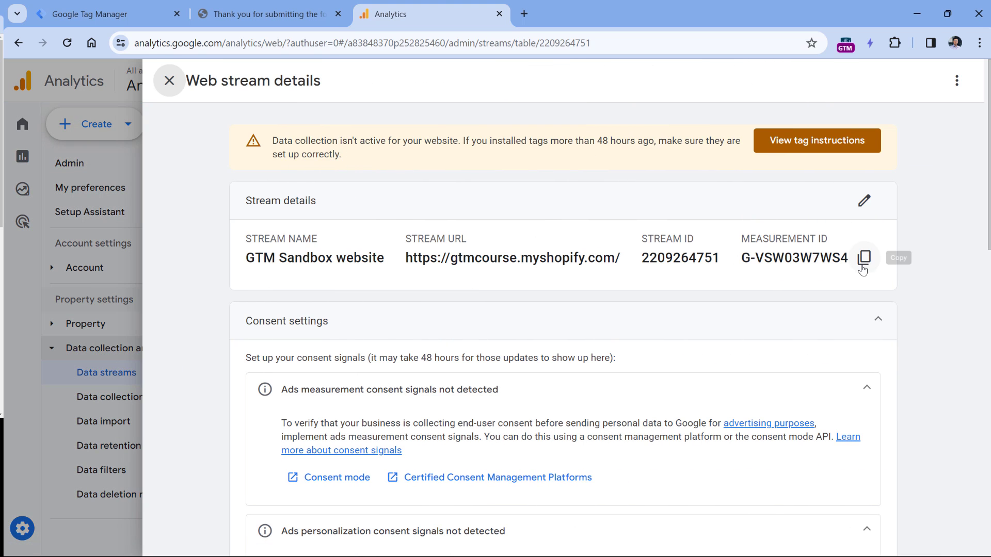
click(863, 259)
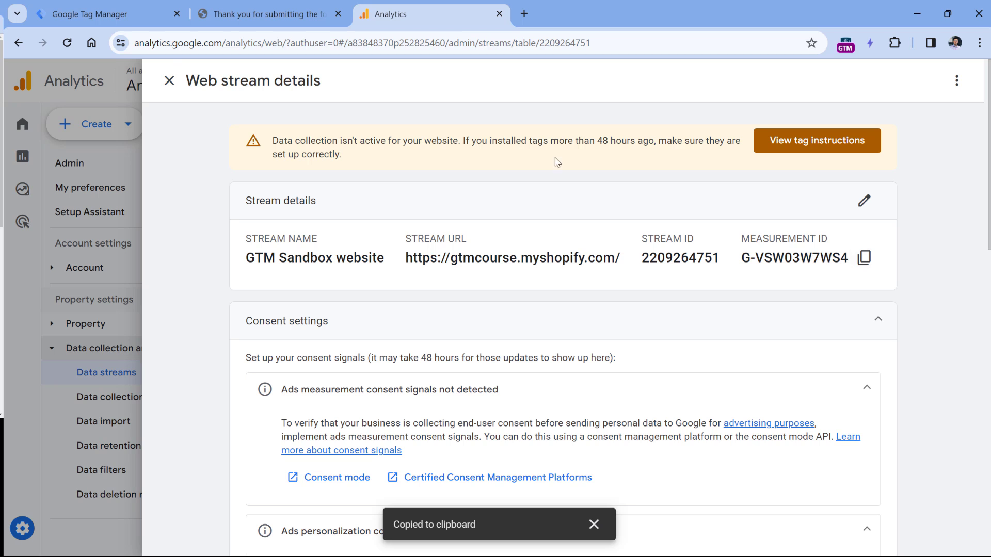
click(101, 14)
key(ctrl+v)
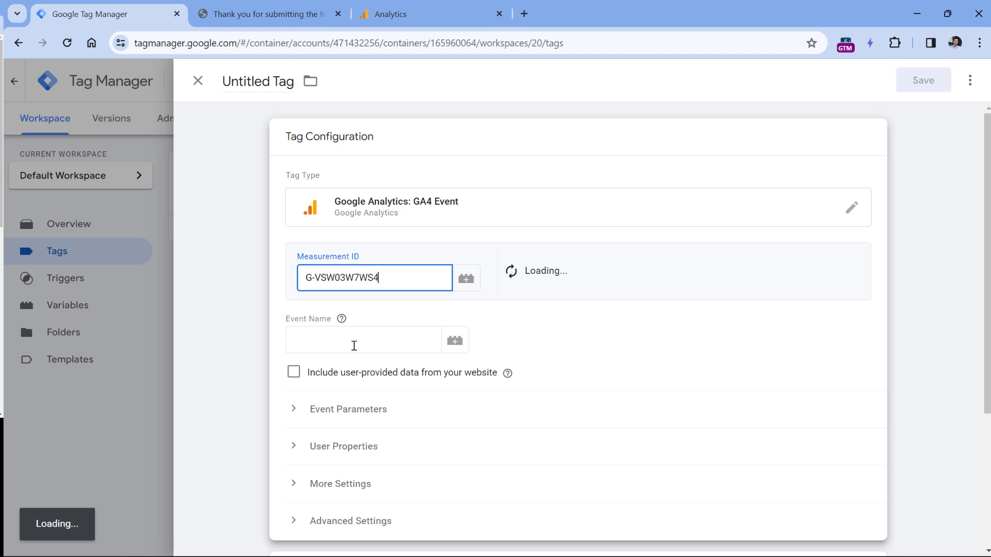
Step: Set the tag's event name to form_submission and assign "DOM - thank you page" as its firing trigger
click(356, 343)
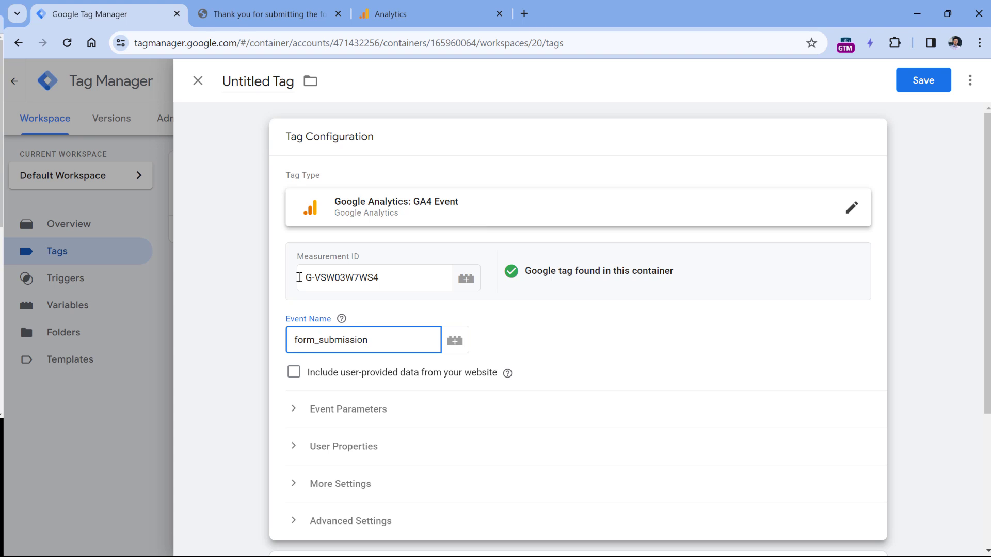
click(341, 320)
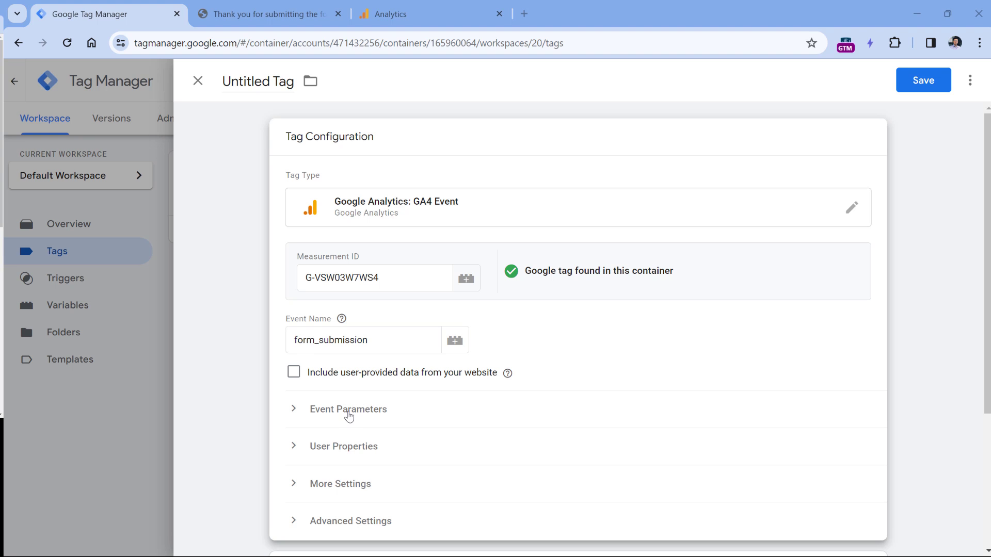
scroll(351, 408, down, 4)
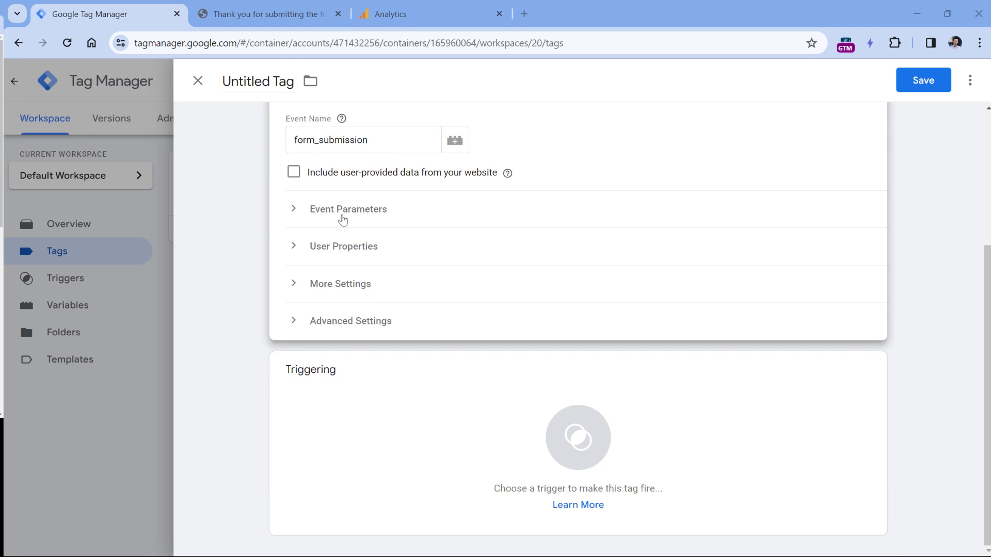
click(339, 409)
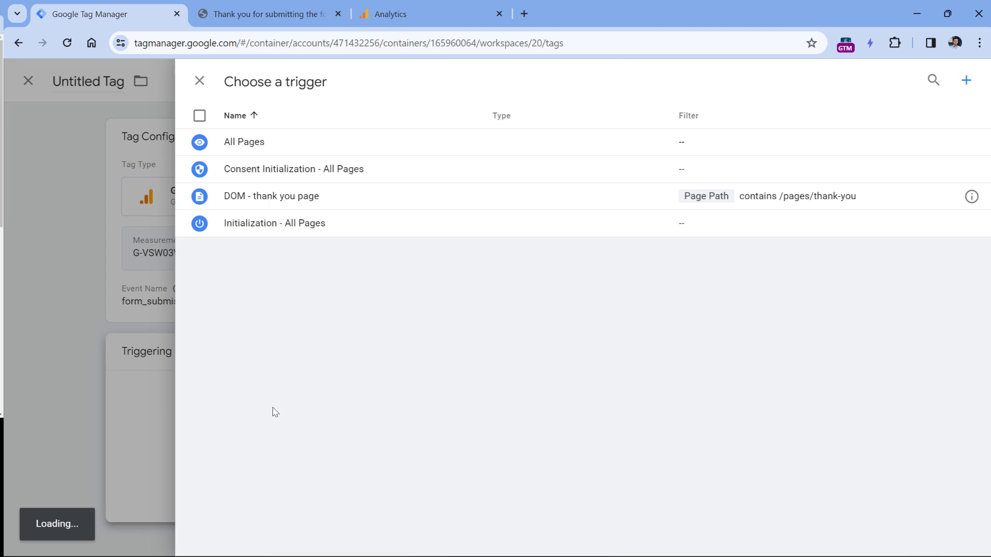
click(269, 202)
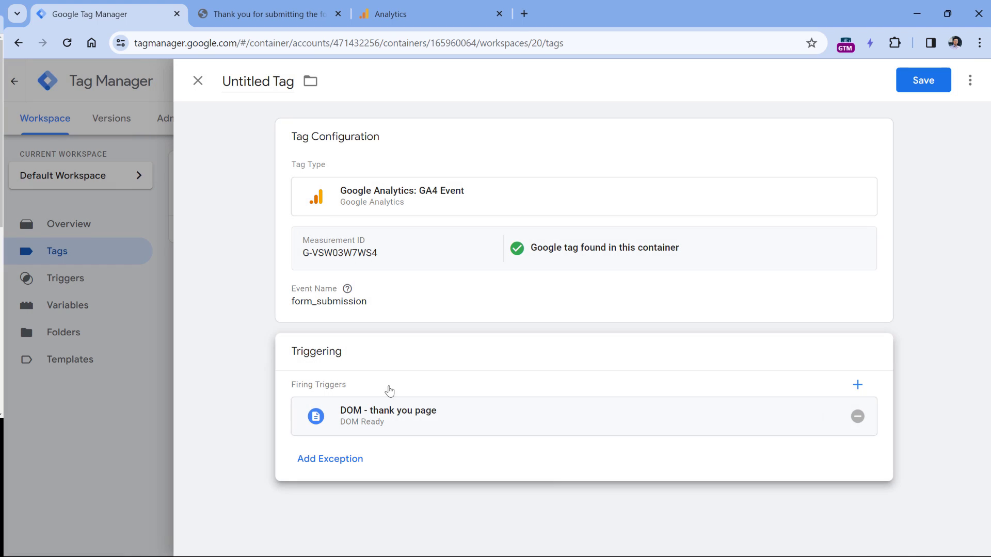
Step: Name the tag "GA4 event - form_submission" and save it
click(268, 82)
text(GA4 e)
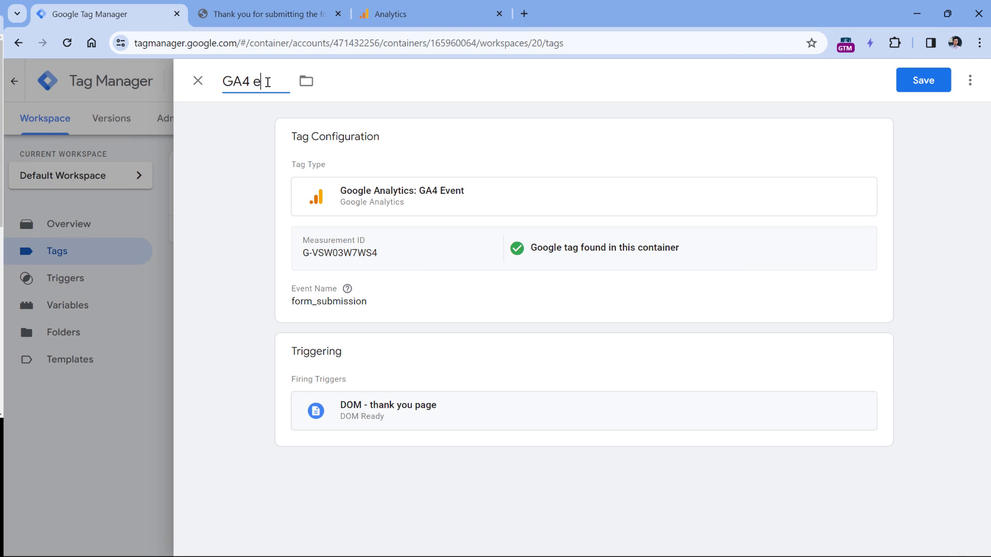
text(vent - form_submission)
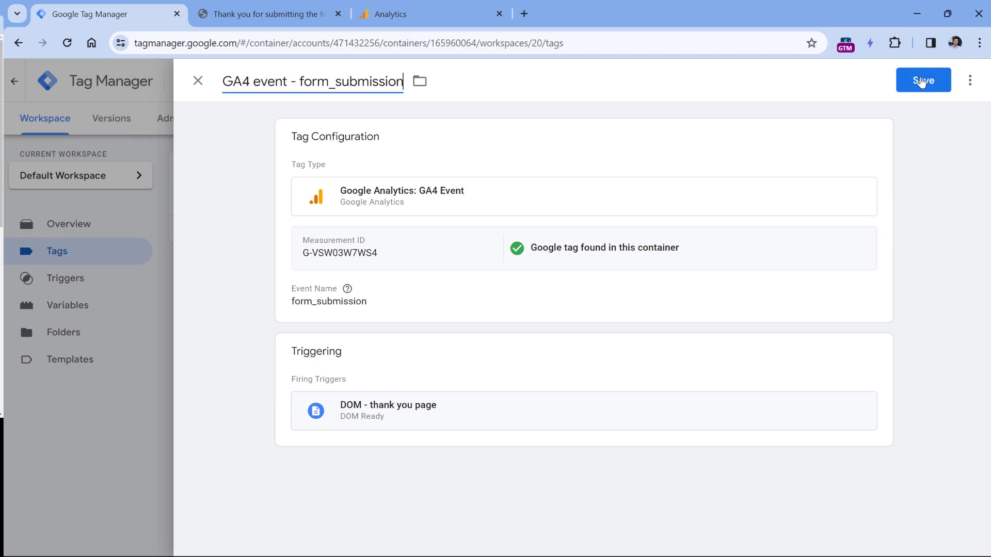
click(921, 81)
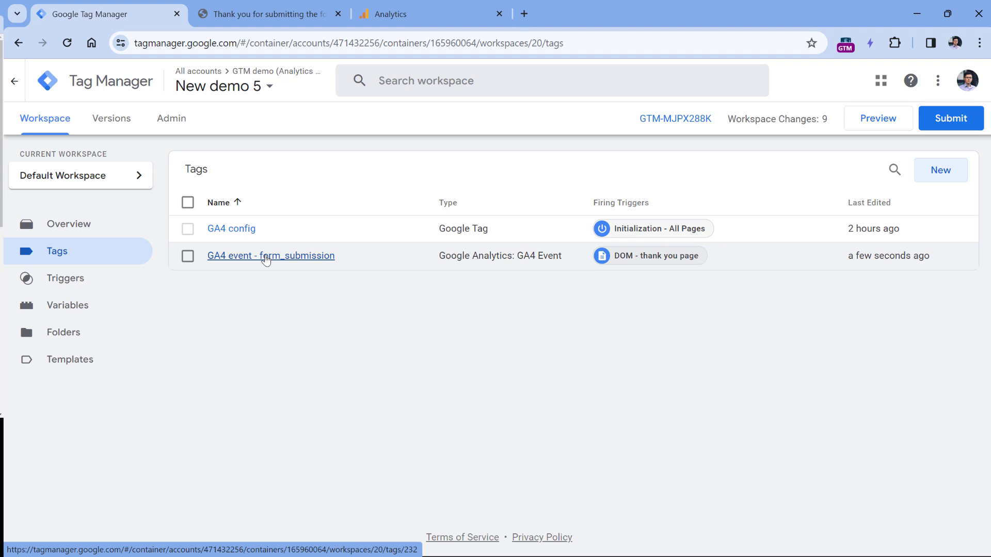
click(267, 16)
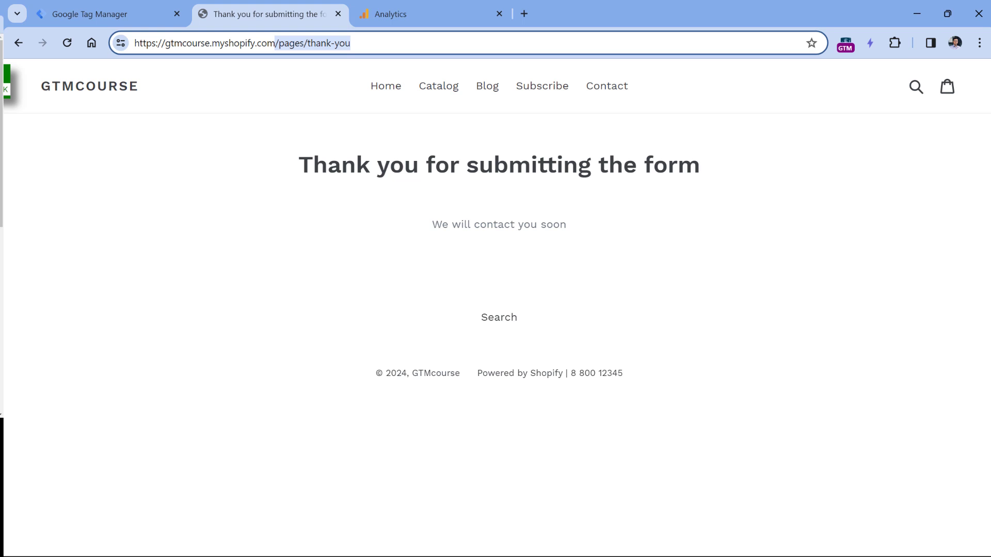
click(108, 14)
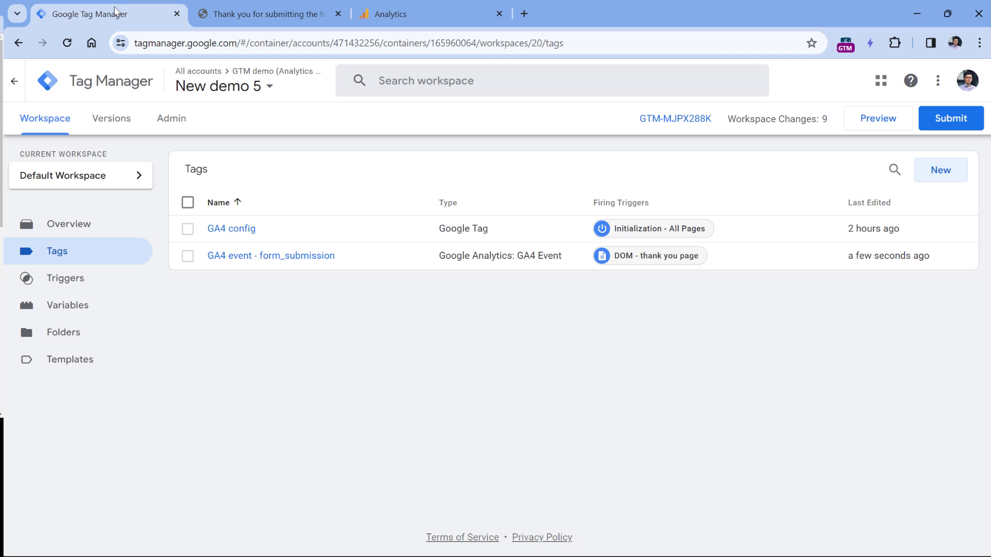
click(879, 119)
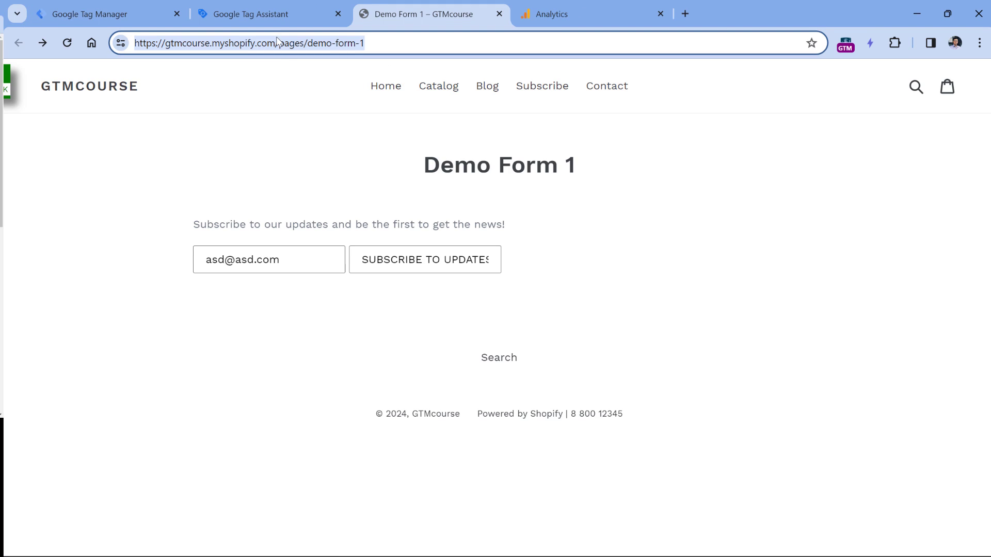
click(266, 14)
triple_click(458, 350)
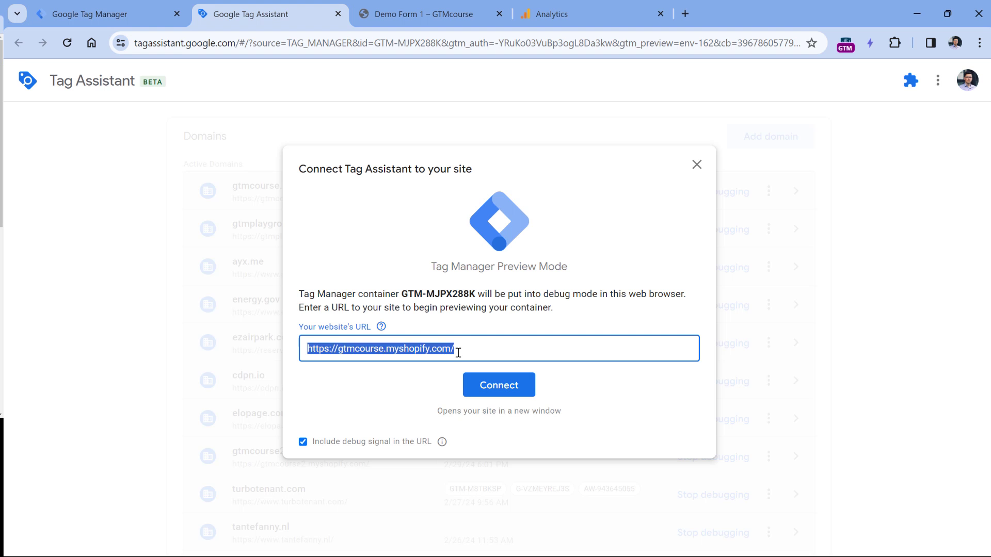
key(ctrl+v)
click(513, 384)
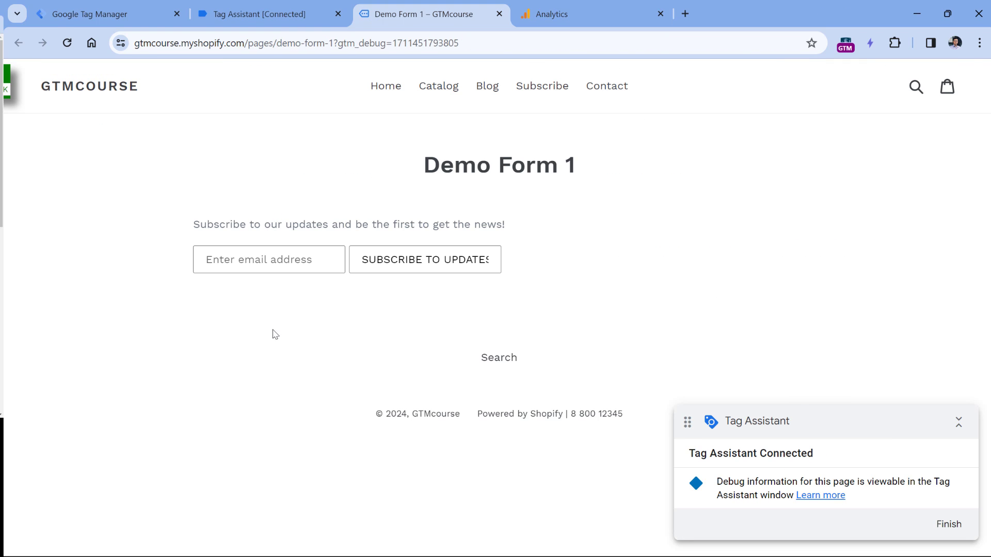
Step: Enter a test email address in Demo Form 1 and submit the form
click(257, 261)
text(asda@asd/c)
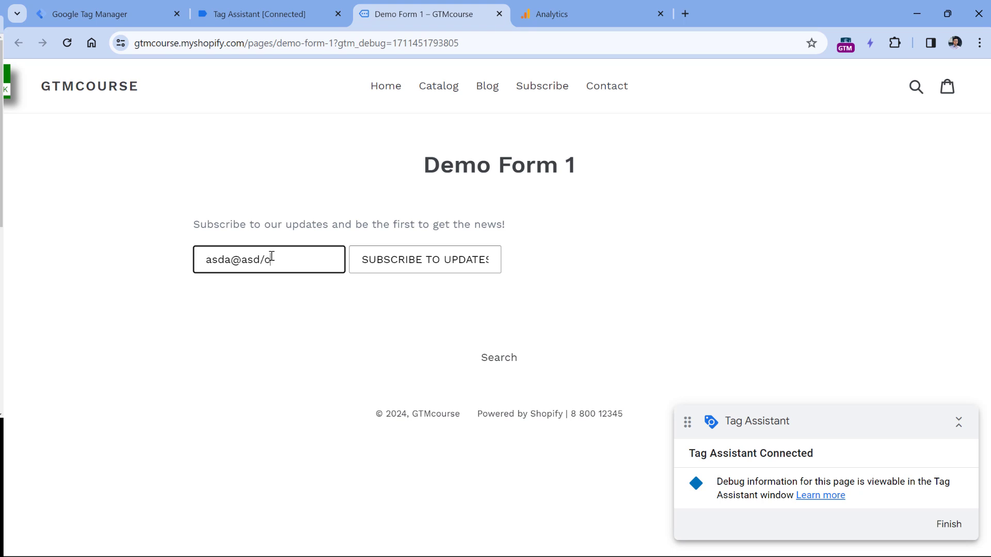
text(com)
click(432, 270)
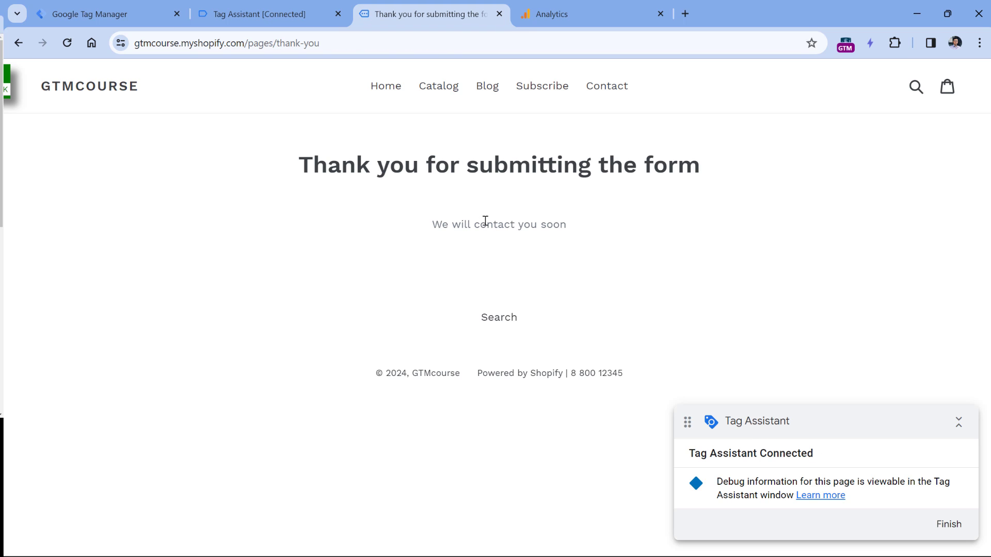
Step: In Tag Assistant, examine the tags and variable values of the thank-you page's DOM Ready event, down to Referrer
click(266, 16)
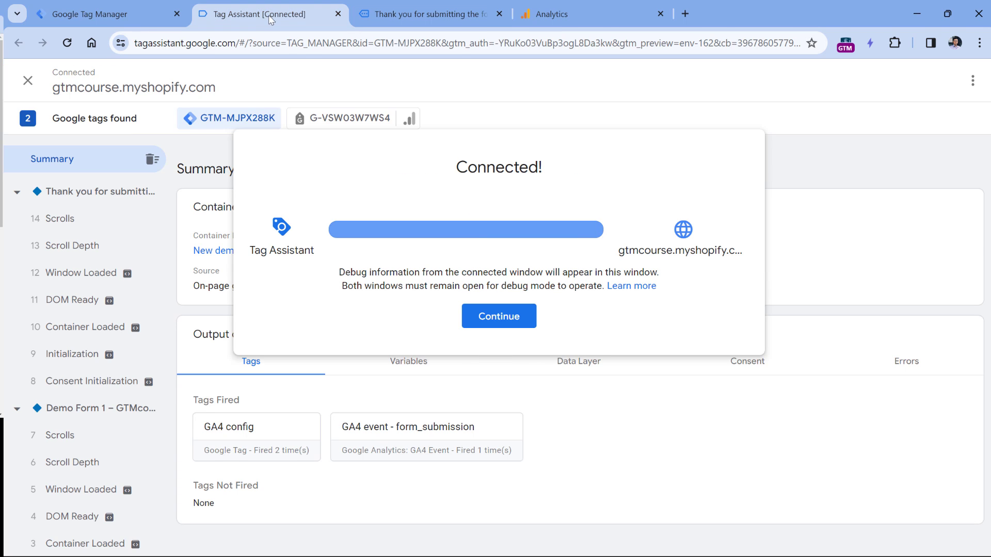
click(504, 316)
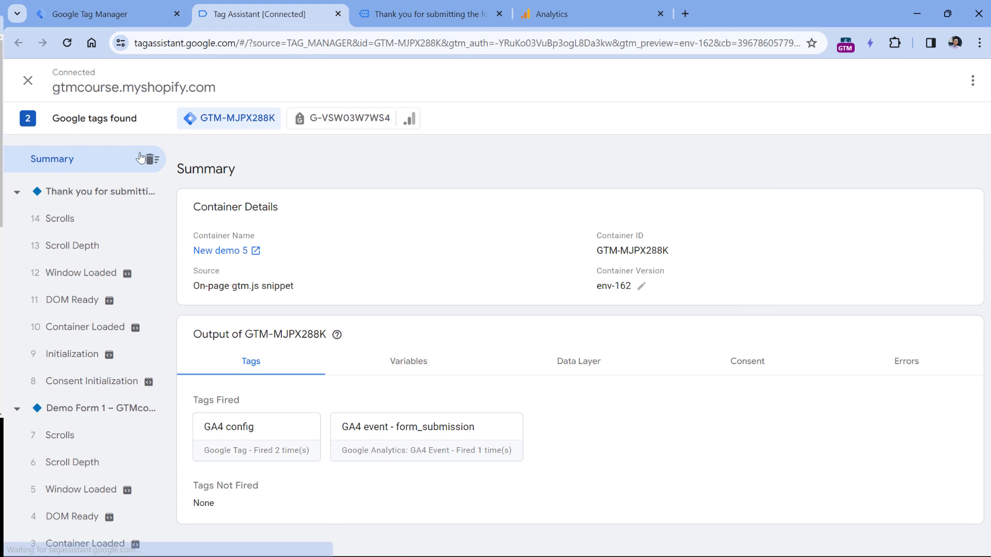
click(65, 304)
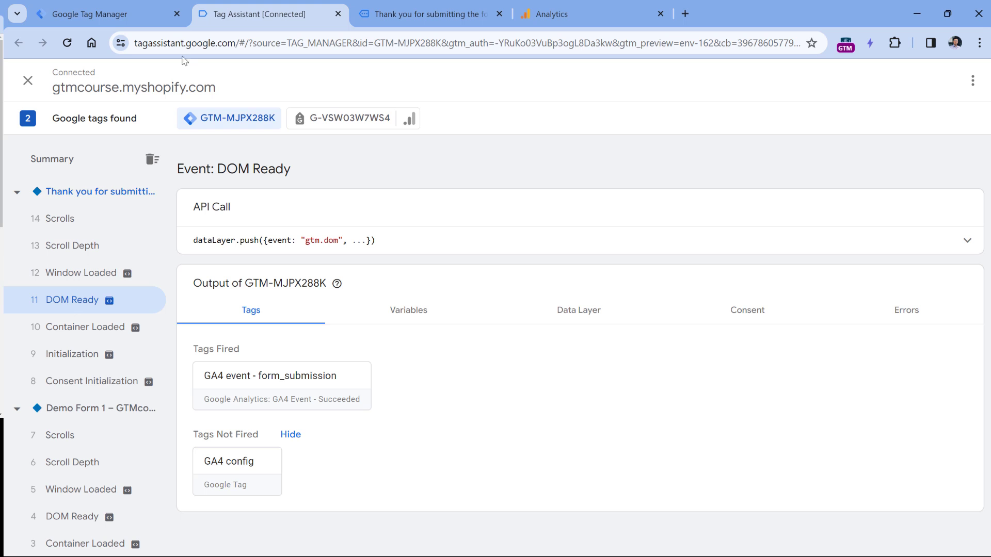
click(410, 311)
scroll(423, 325, down, 1)
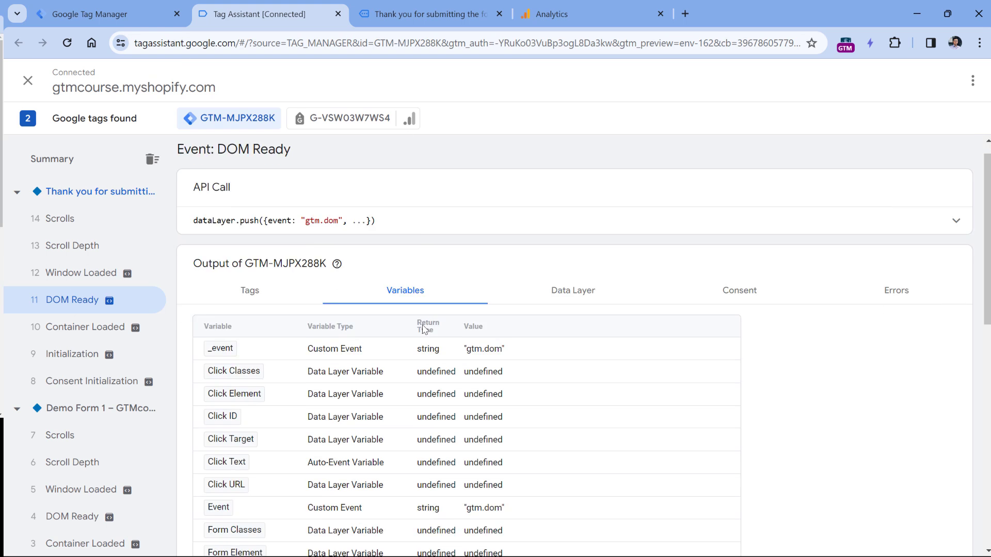
scroll(423, 328, down, 7)
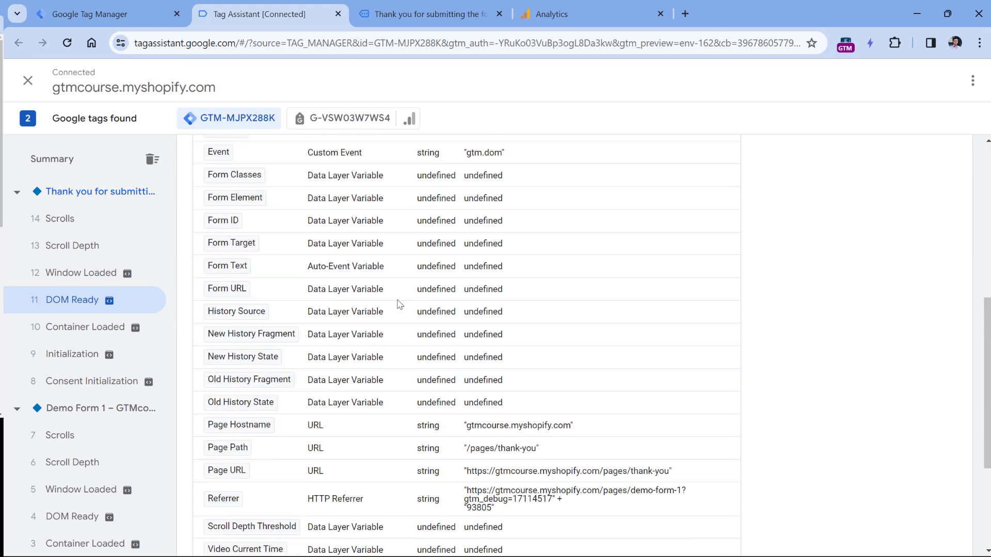
scroll(400, 304, down, 4)
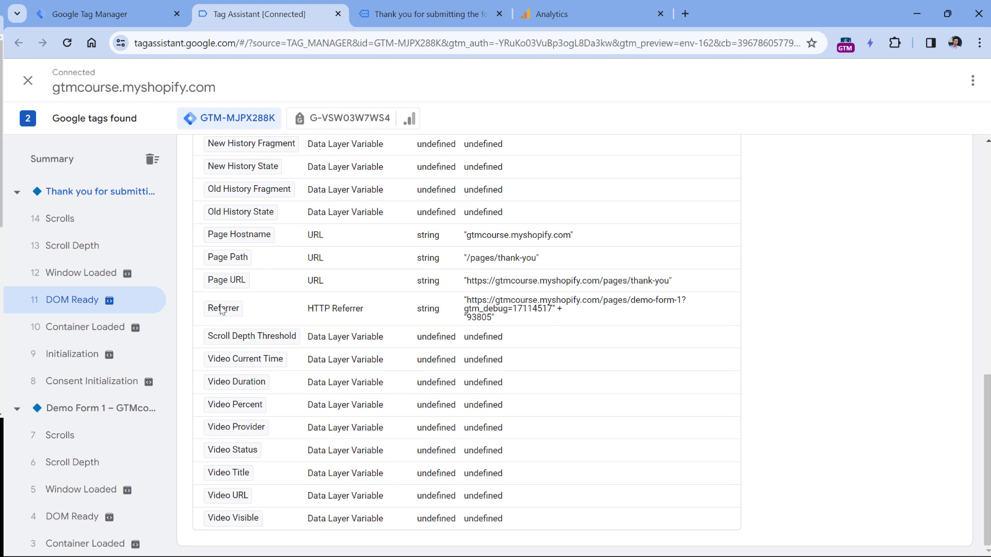
Step: Check in Tag Manager's built-in variable configuration whether the Referrer variable is enabled
click(111, 15)
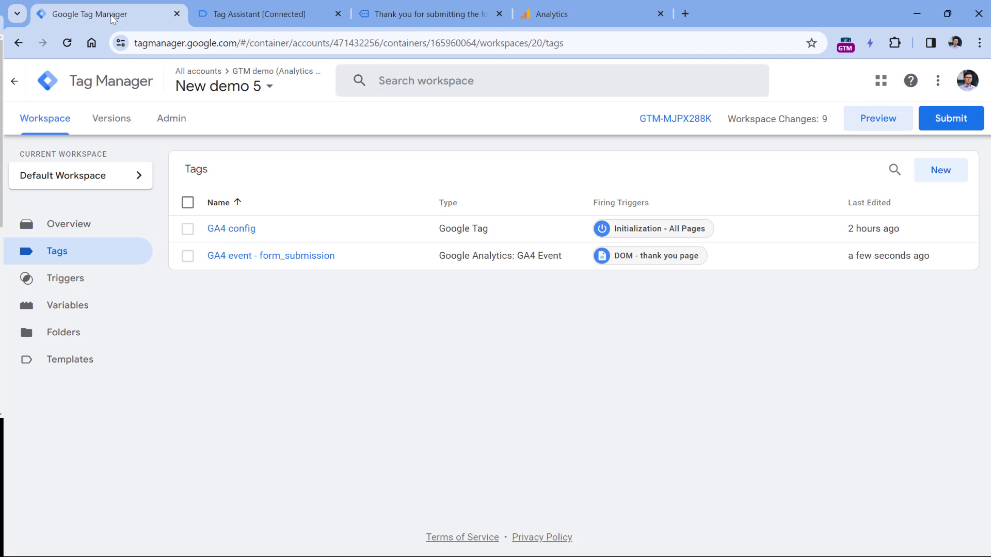
click(76, 307)
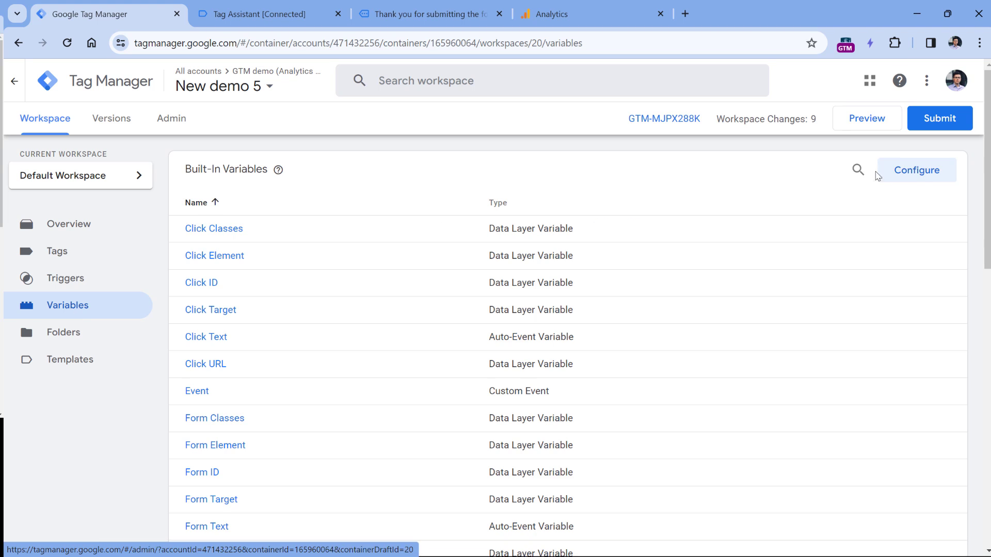
click(922, 177)
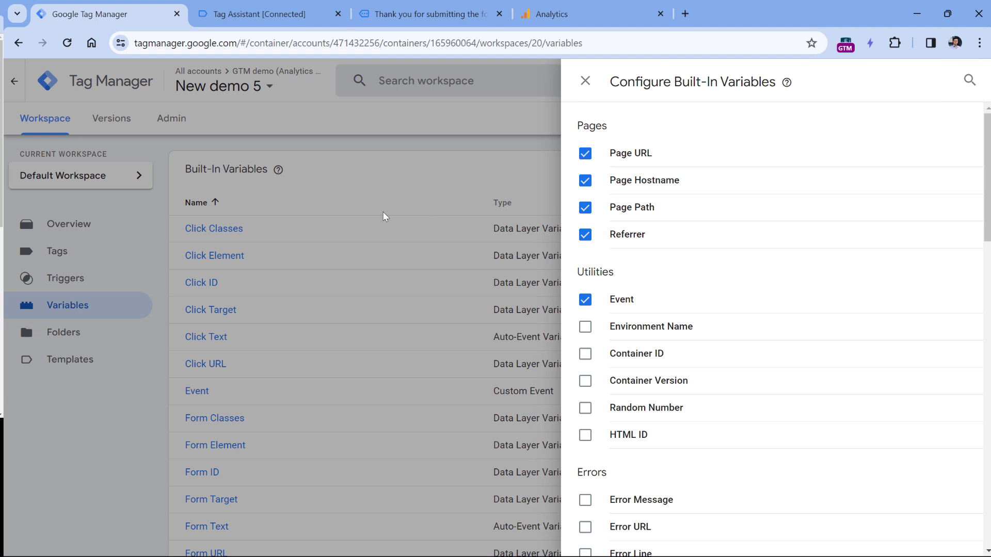
click(336, 146)
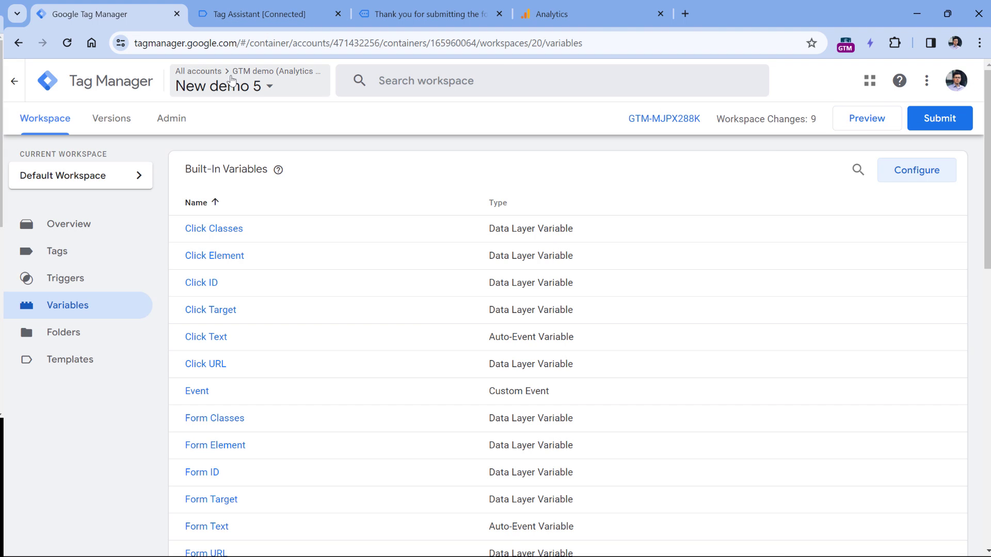
Step: Highlight the page path /pages/demo-form-1 within the Referrer value in Tag Assistant
click(268, 14)
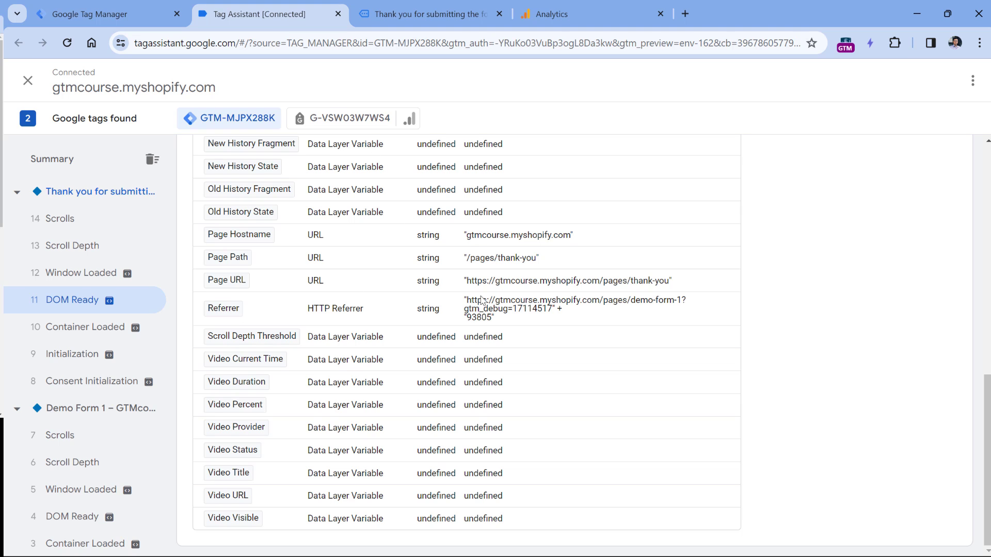
drag(631, 300, 680, 301)
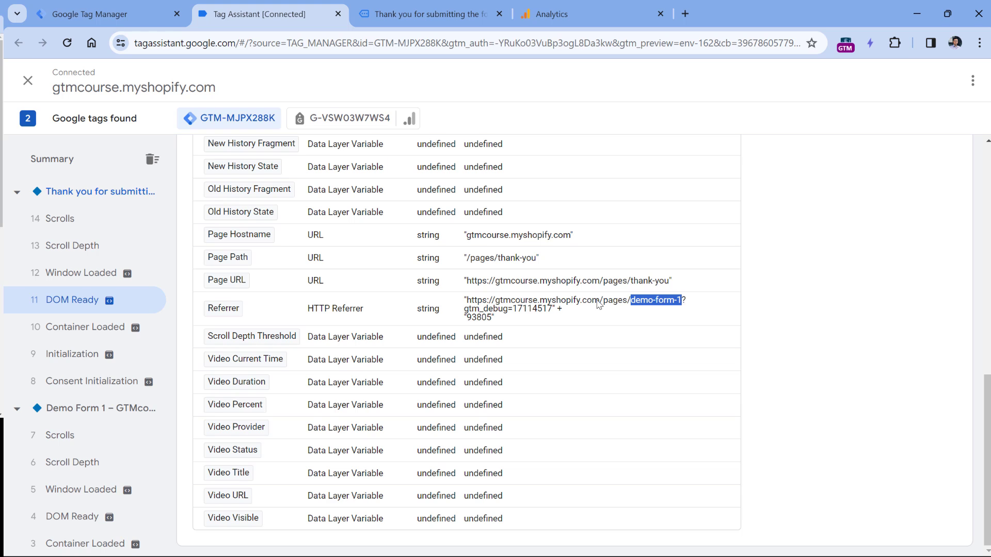
drag(599, 304, 666, 305)
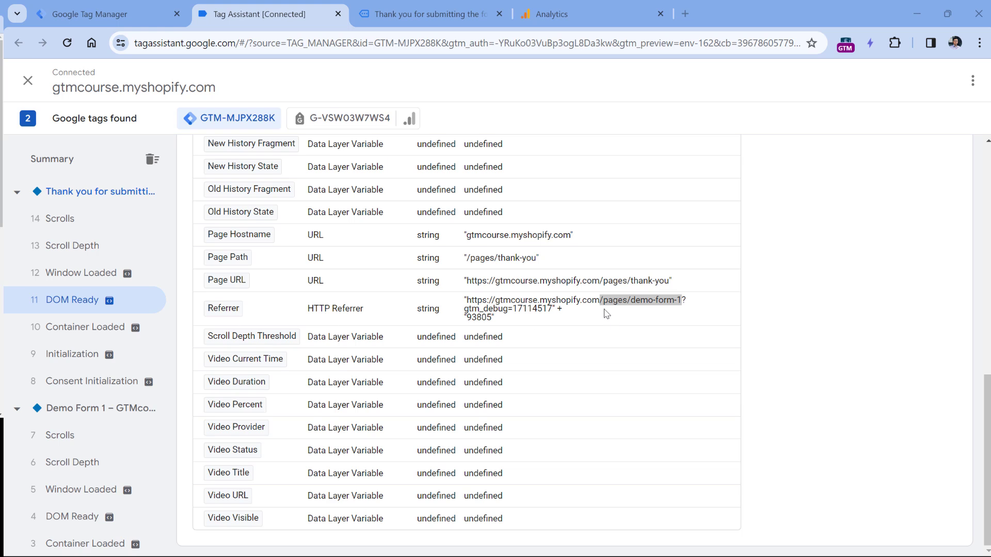
drag(600, 303, 684, 308)
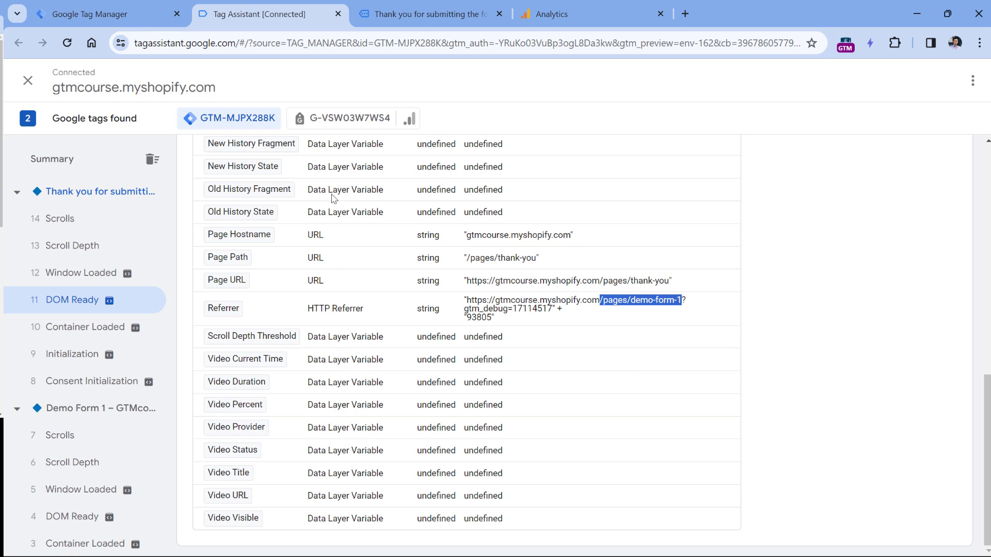
Step: Create a user-defined variable in Tag Manager with the type URL and the component type Path
click(102, 15)
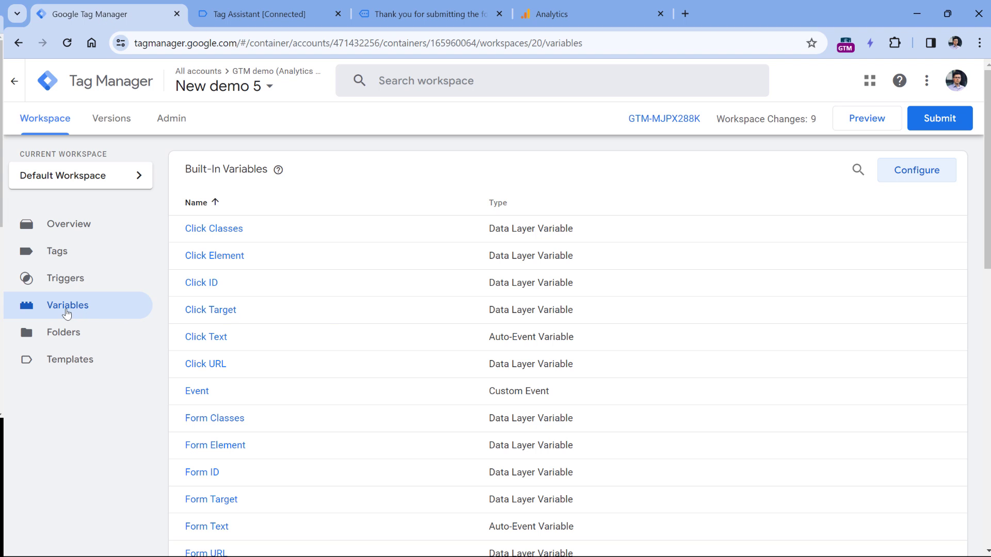
scroll(407, 290, down, 13)
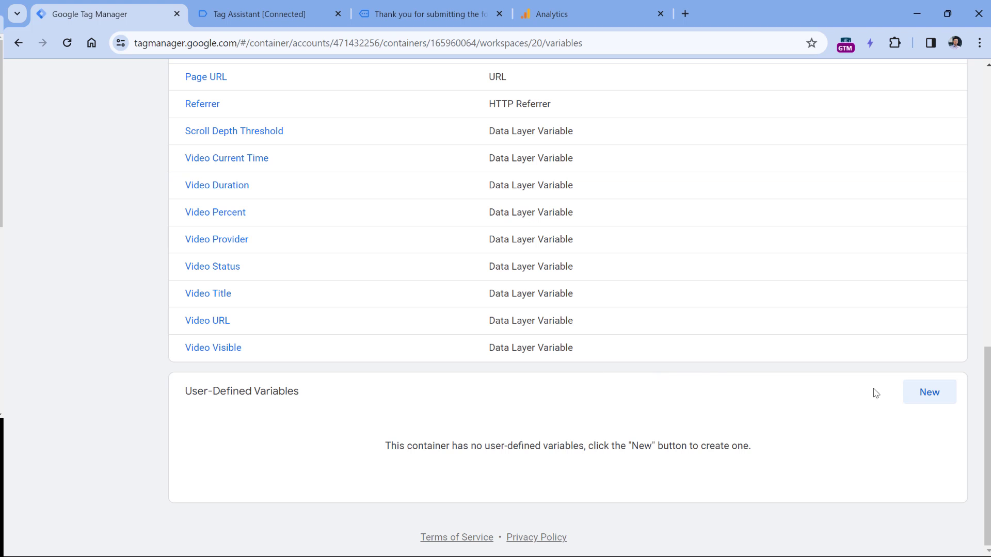
click(929, 397)
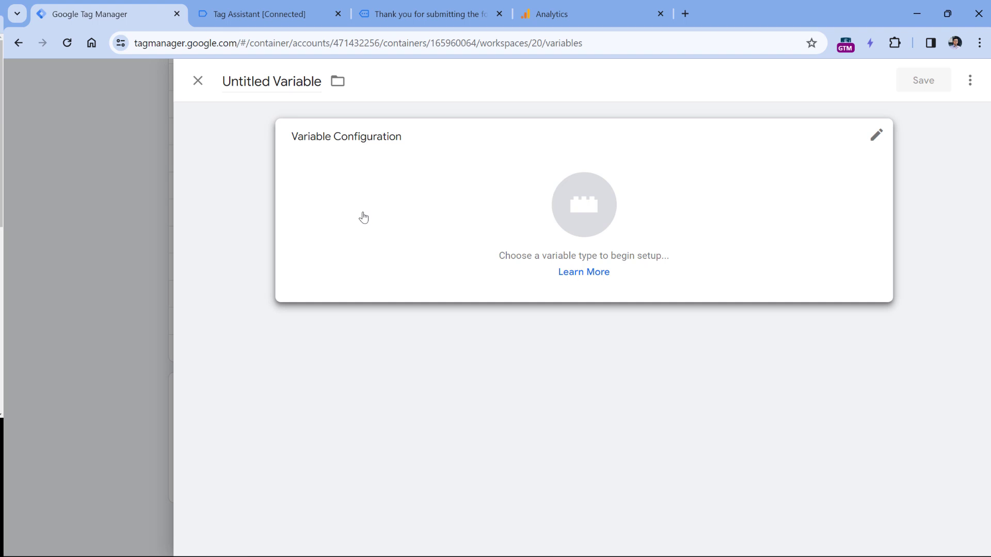
click(361, 211)
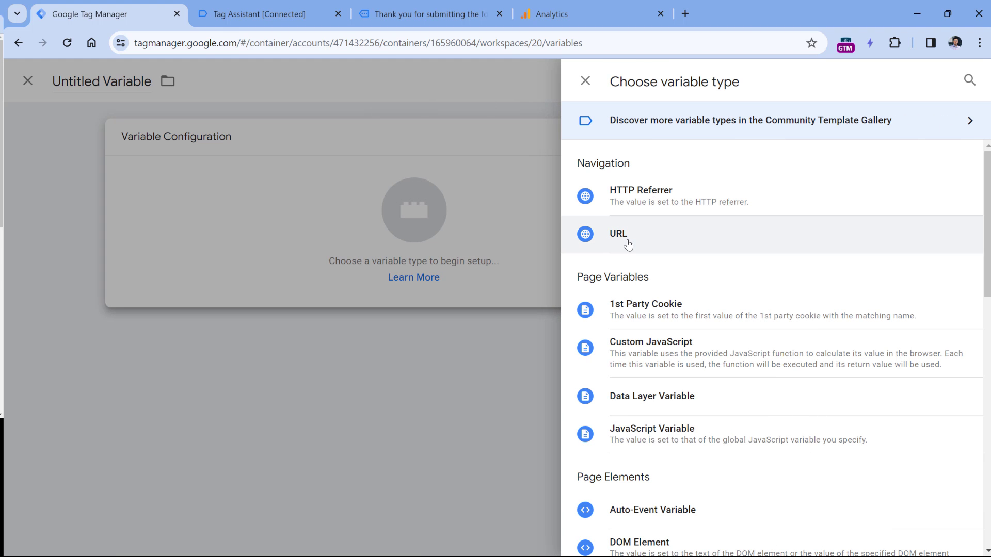
click(631, 243)
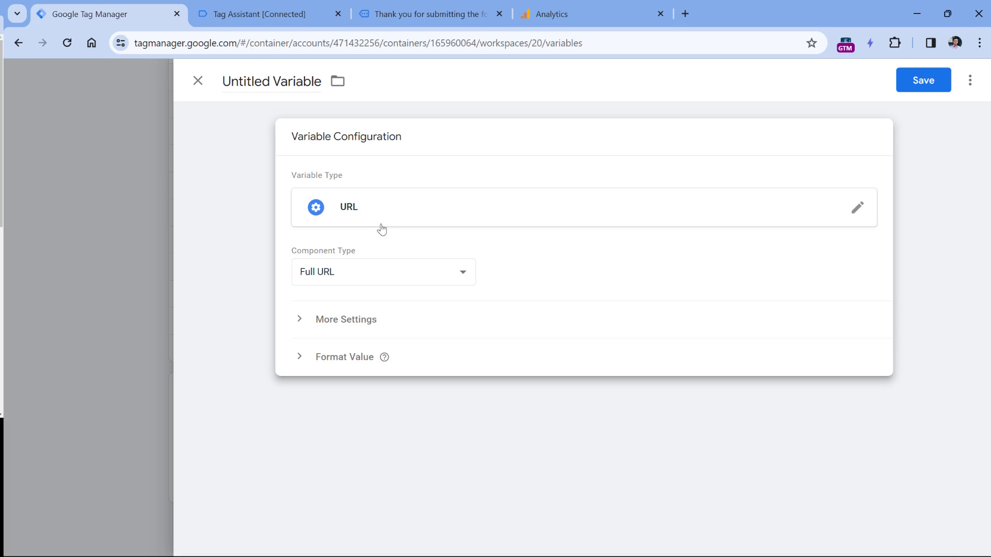
click(377, 277)
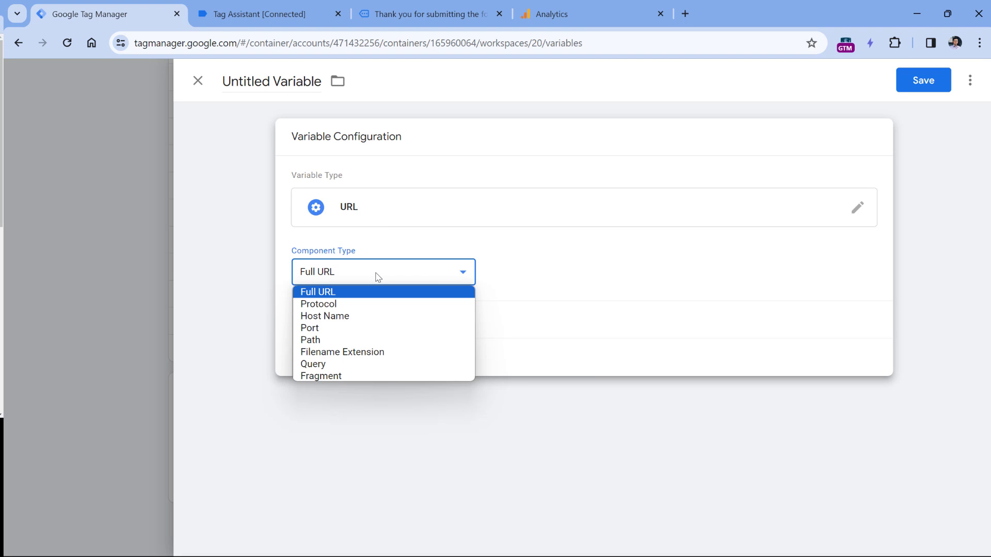
click(330, 340)
Step: Compare the page path inside the Referrer value in Tag Assistant with the path in the thank-you page's address
click(282, 7)
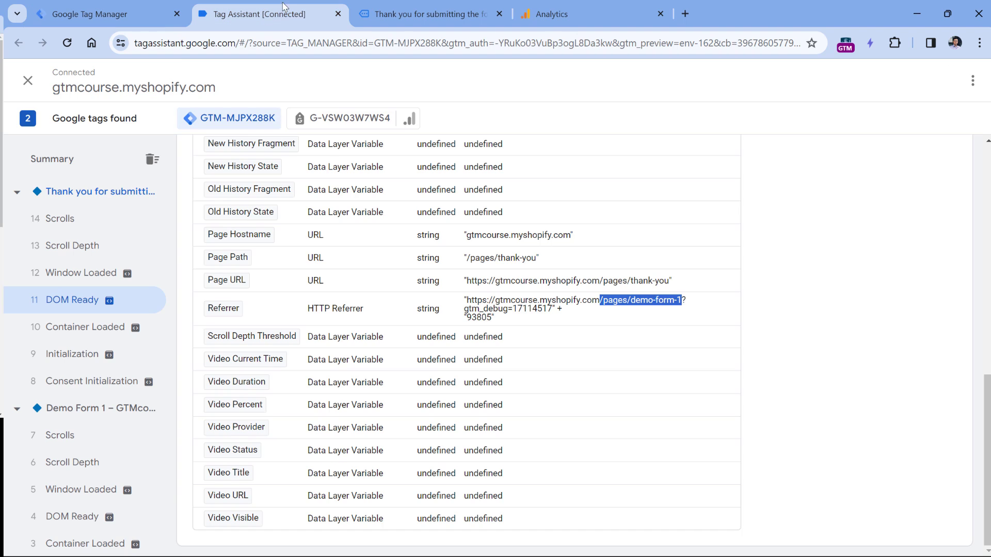
click(603, 304)
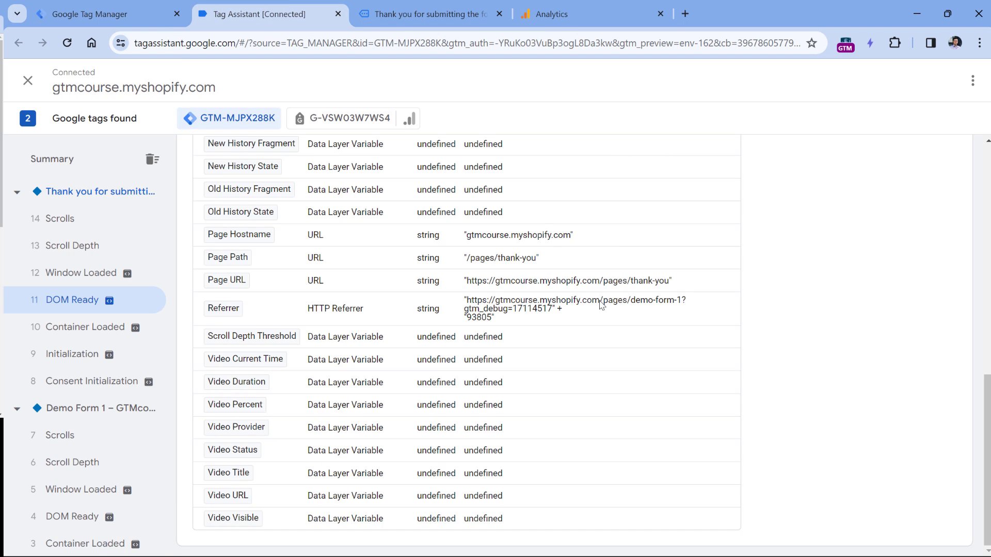
drag(602, 303, 459, 304)
click(600, 308)
drag(599, 303, 691, 297)
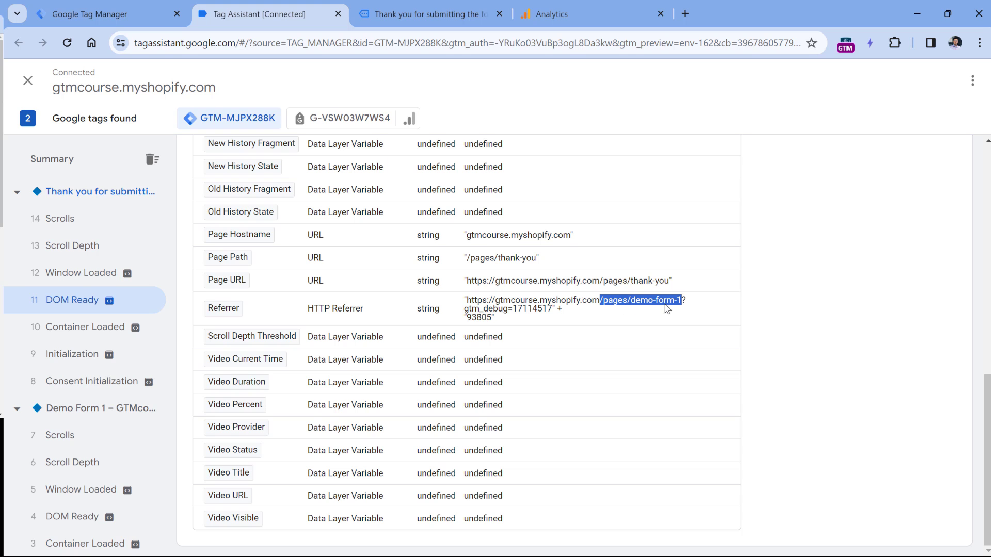
key(ctrl+Page_Up)
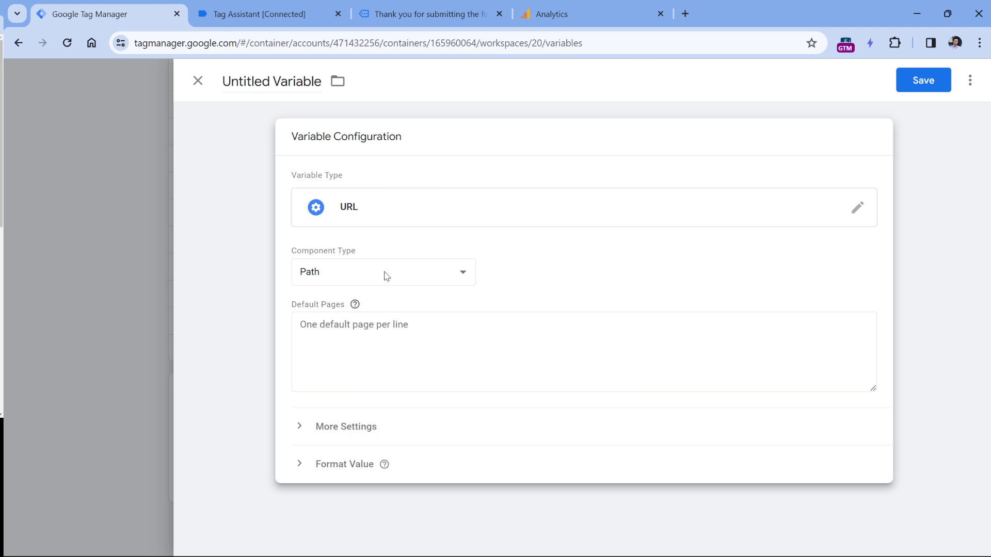
click(428, 14)
drag(245, 42, 356, 46)
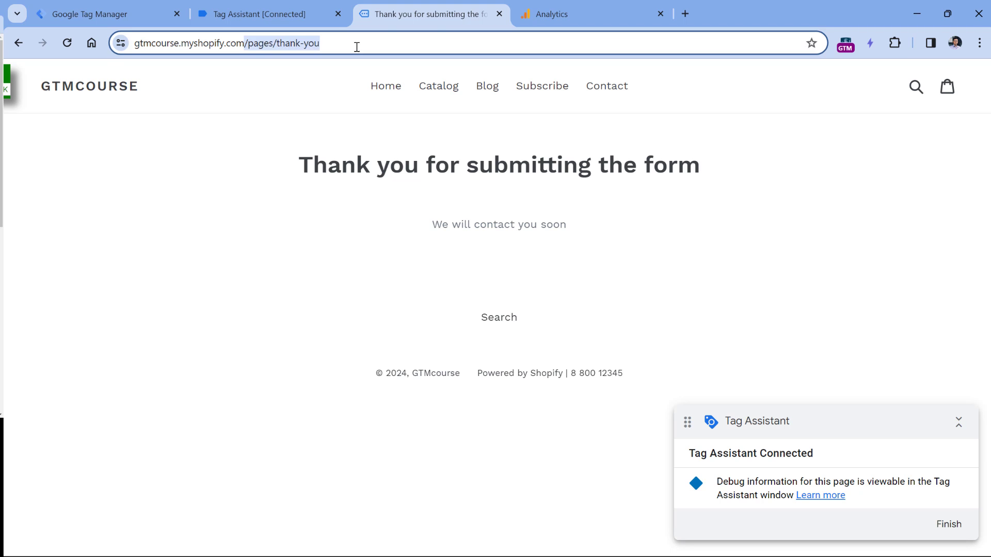
click(284, 20)
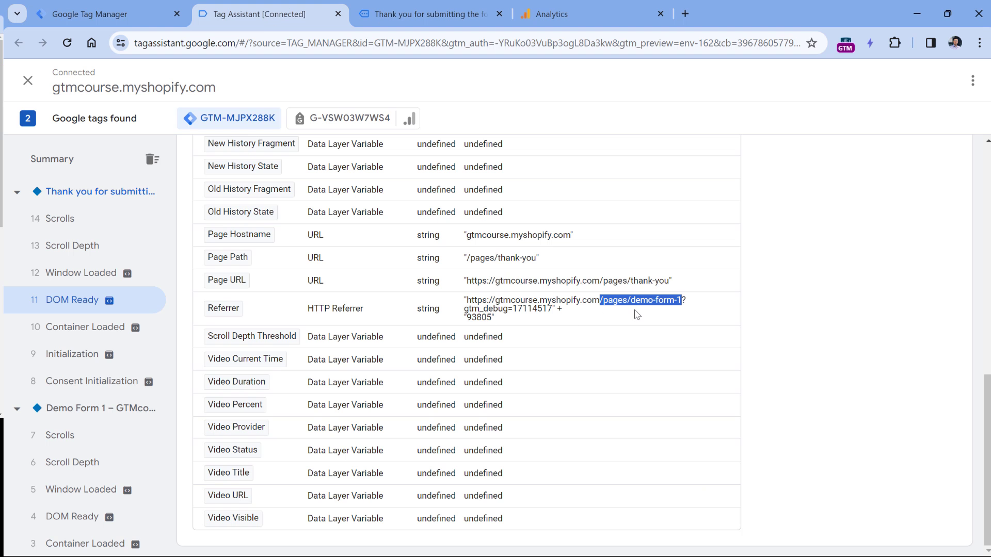
Step: In Tag Manager, set the URL source of the new path variable to {{Referrer}}
click(118, 17)
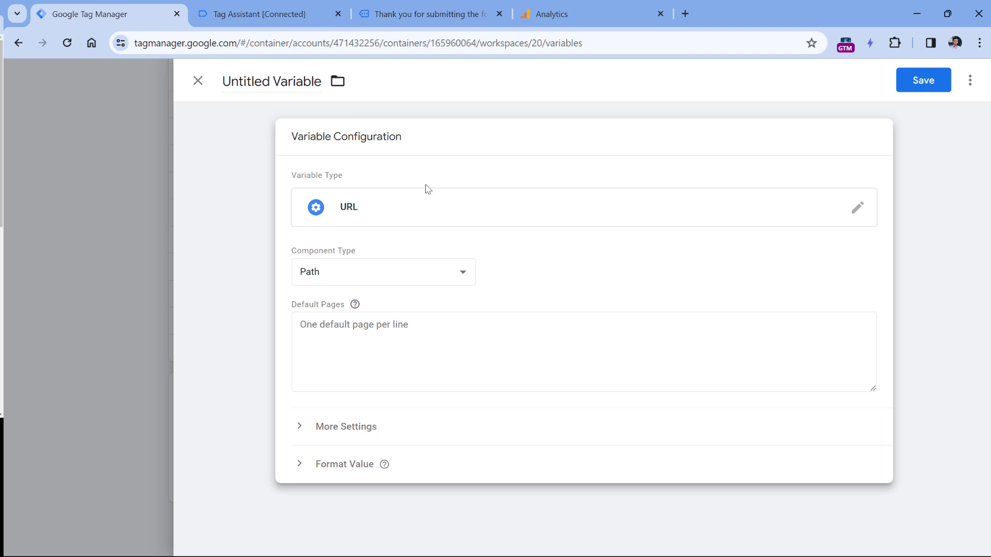
click(344, 427)
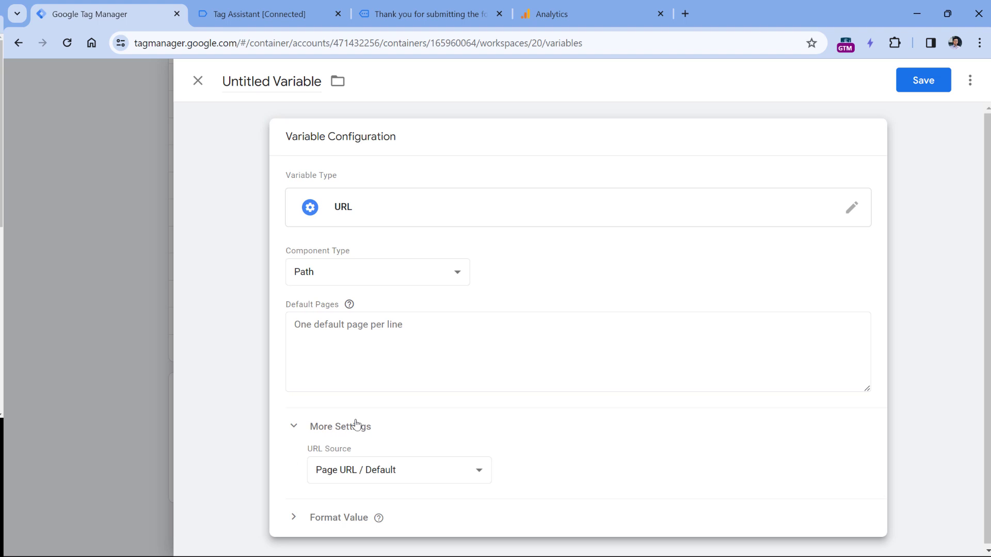
click(396, 472)
scroll(392, 387, down, 3)
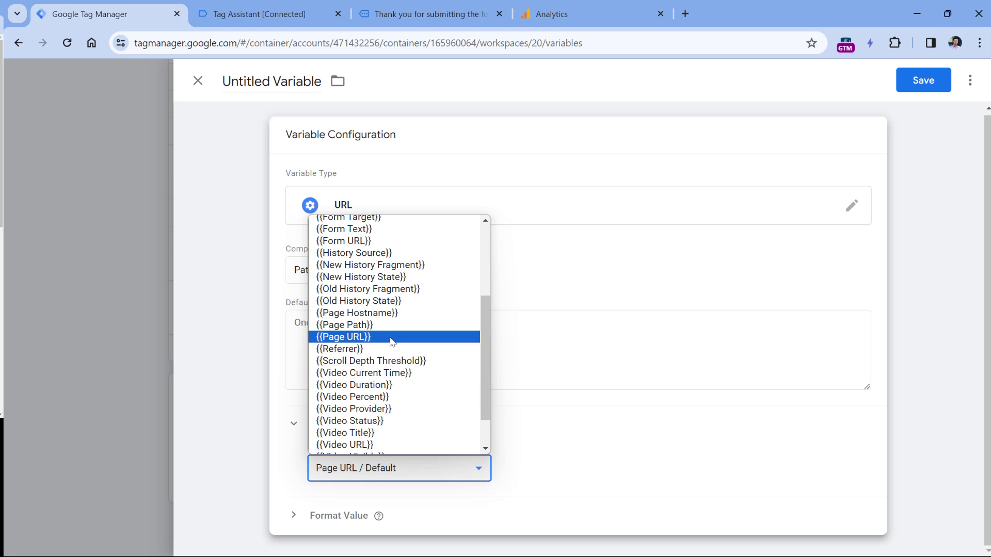
click(371, 351)
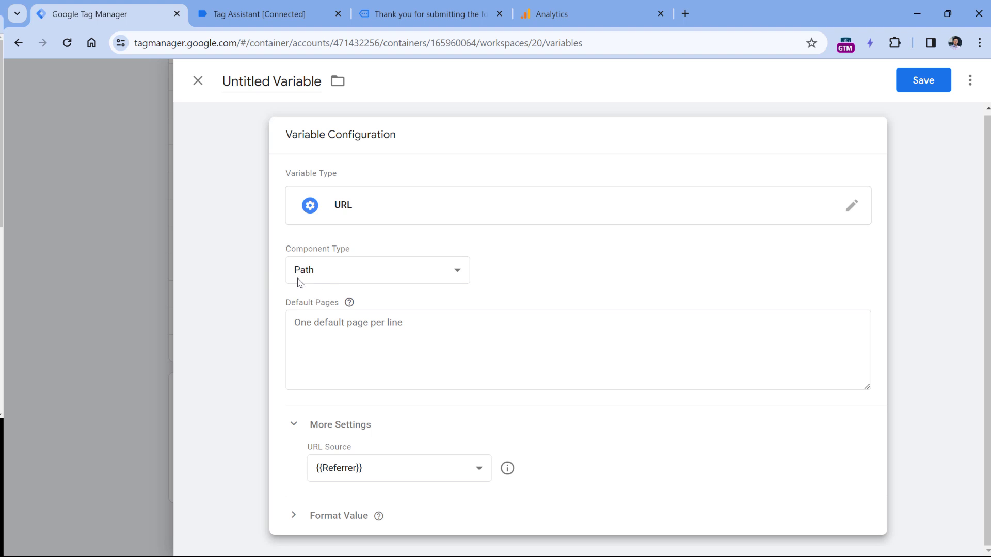
Step: Name the variable "url - referrer path" and save it
click(268, 76)
text(url - )
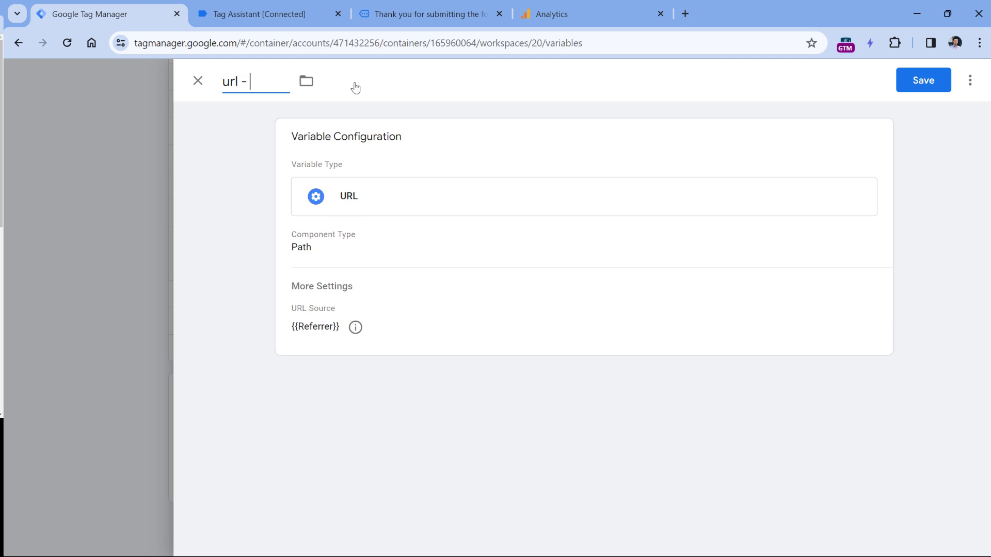
text(referrer path)
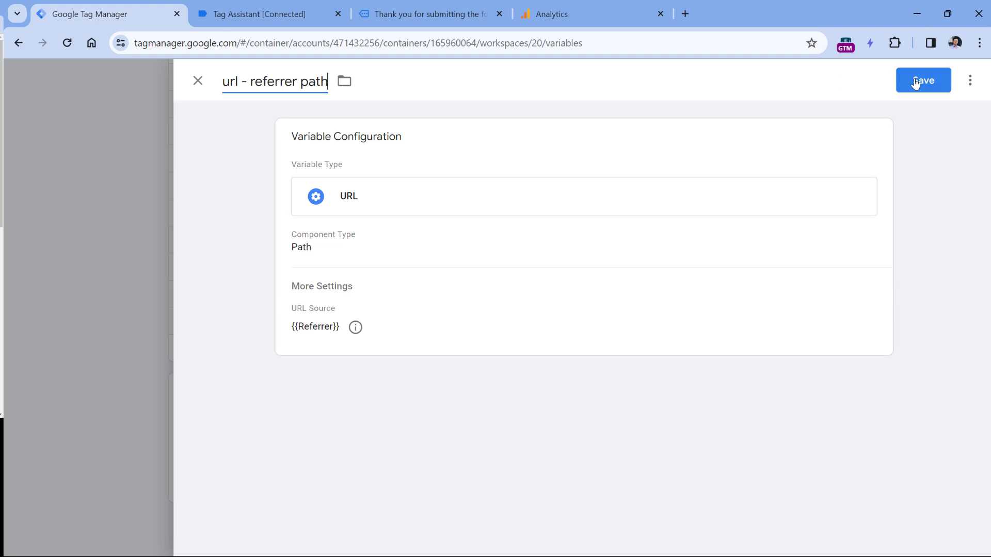
click(915, 82)
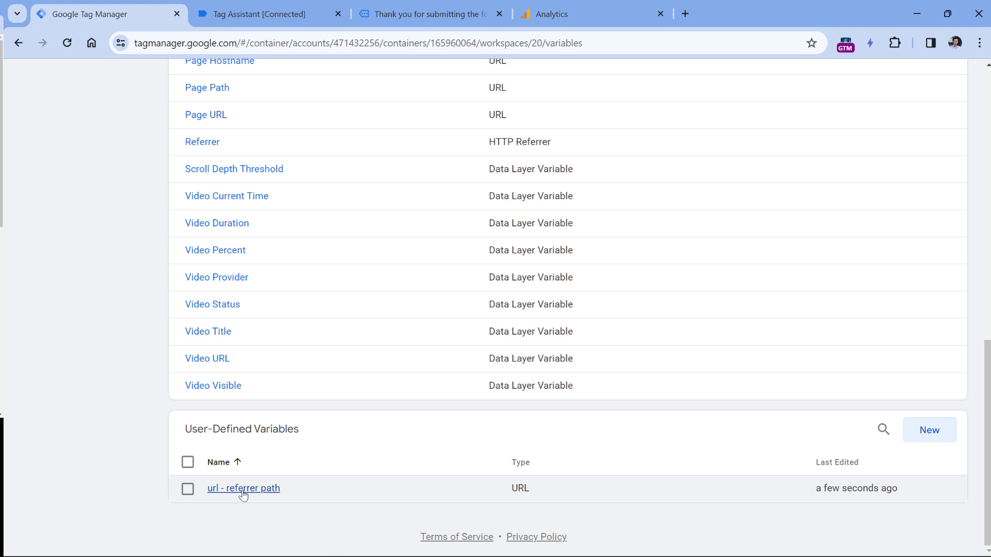
Step: Restart preview mode for the container and submit Demo Form 1 with a test email address
scroll(244, 495, up, 20)
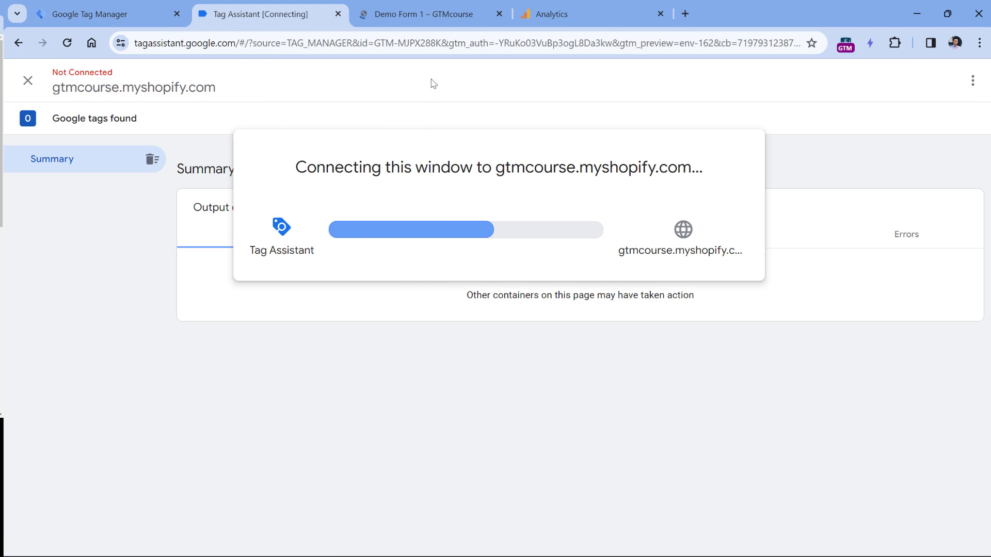
click(514, 316)
click(239, 262)
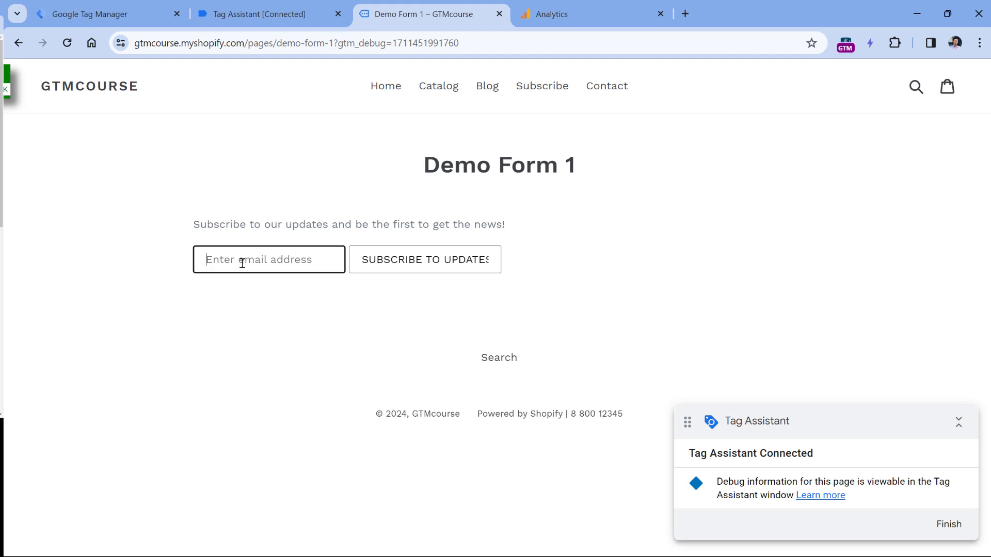
text(sad@asd.c)
click(433, 264)
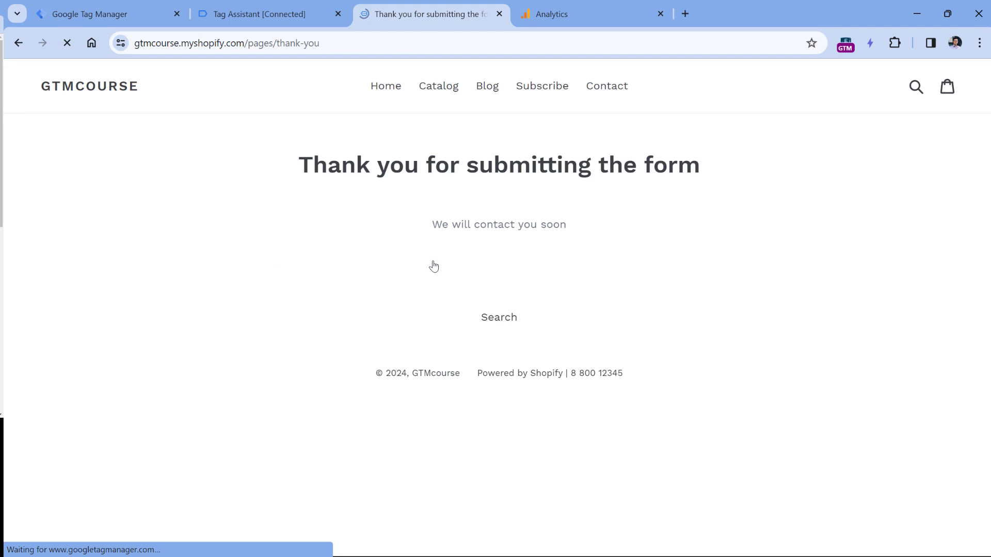
Step: Check in Tag Assistant the value of the url - referrer path variable for the thank-you page's DOM Ready event
click(258, 14)
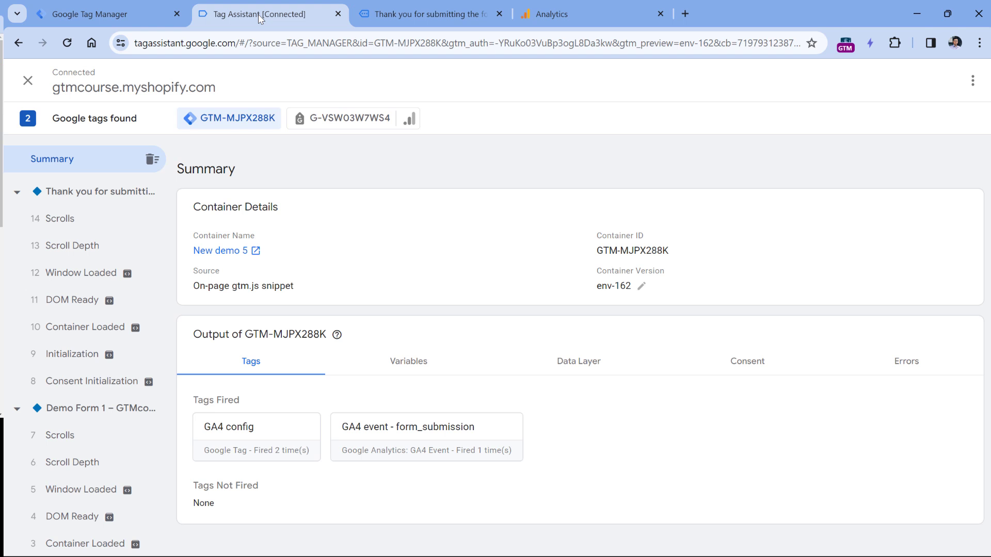
click(75, 300)
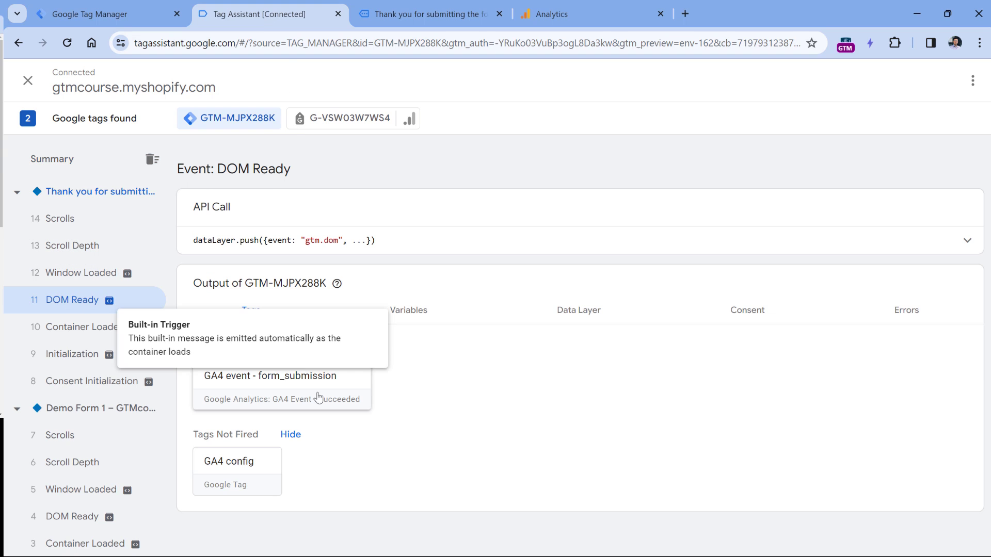
click(407, 319)
scroll(408, 320, down, 10)
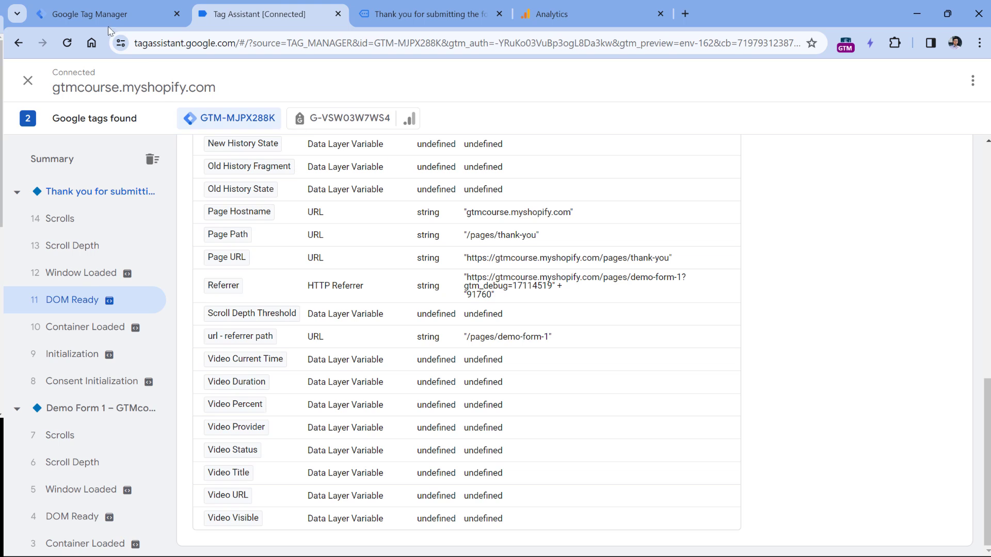
Step: Add an event parameter named form_url to the GA4 event - form_submission tag in Tag Manager
click(91, 14)
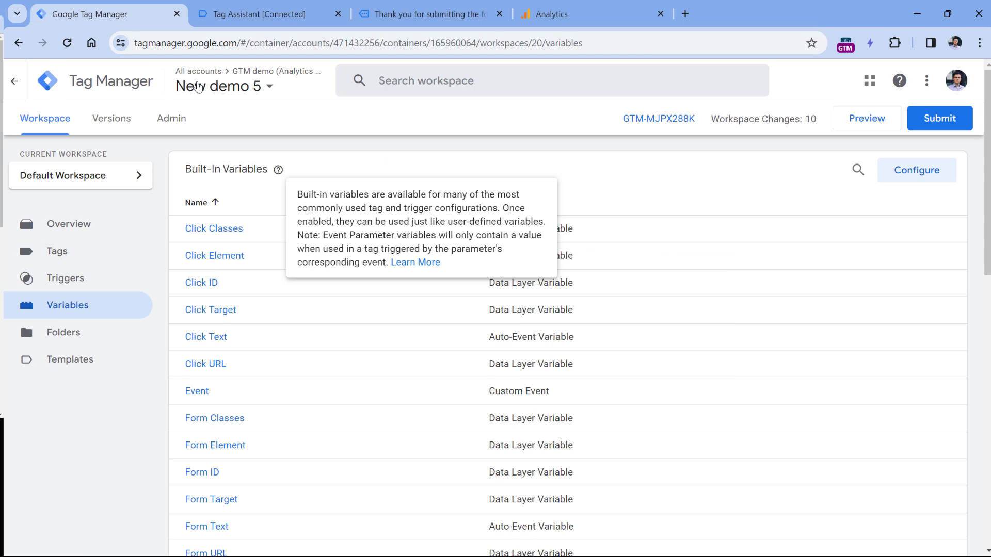
click(60, 253)
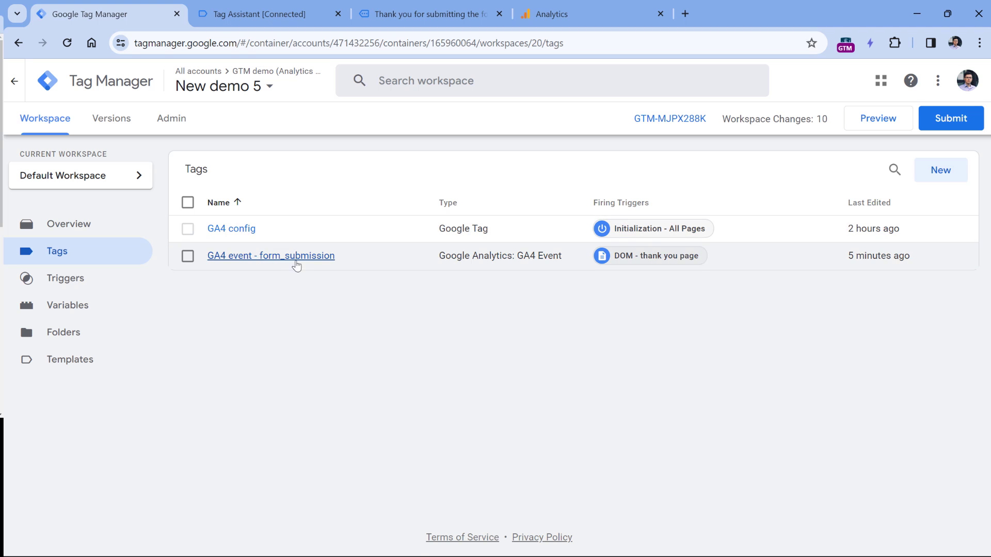
click(262, 258)
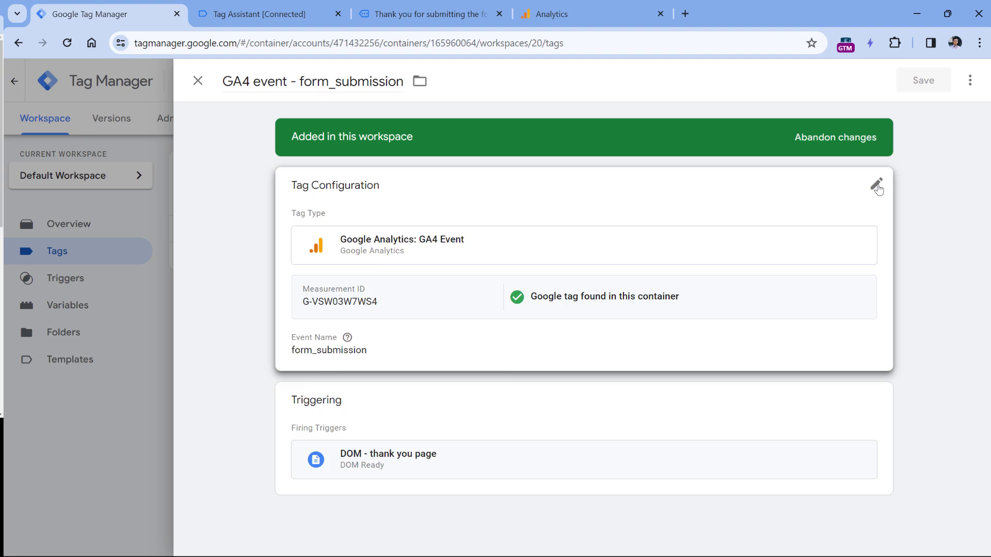
click(876, 185)
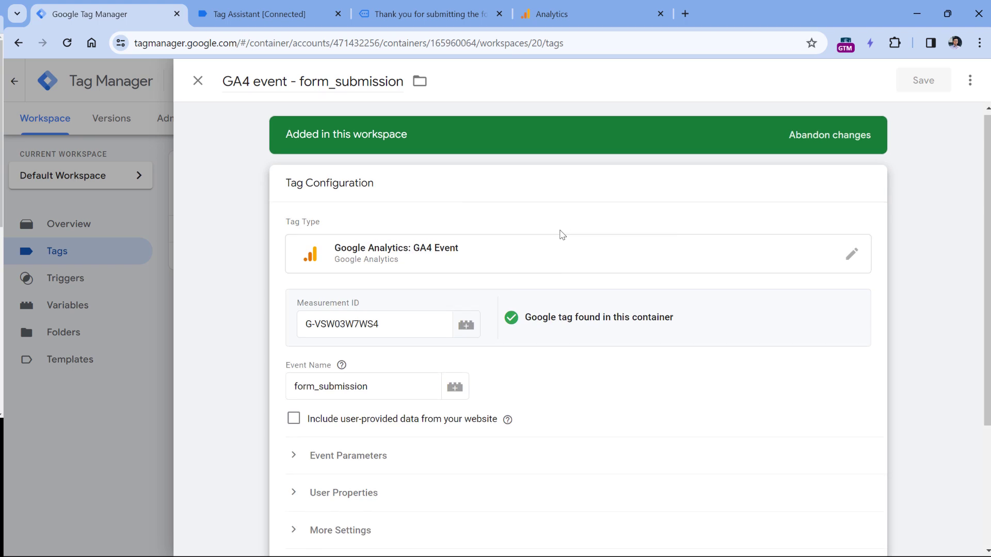
scroll(343, 327, down, 3)
click(346, 324)
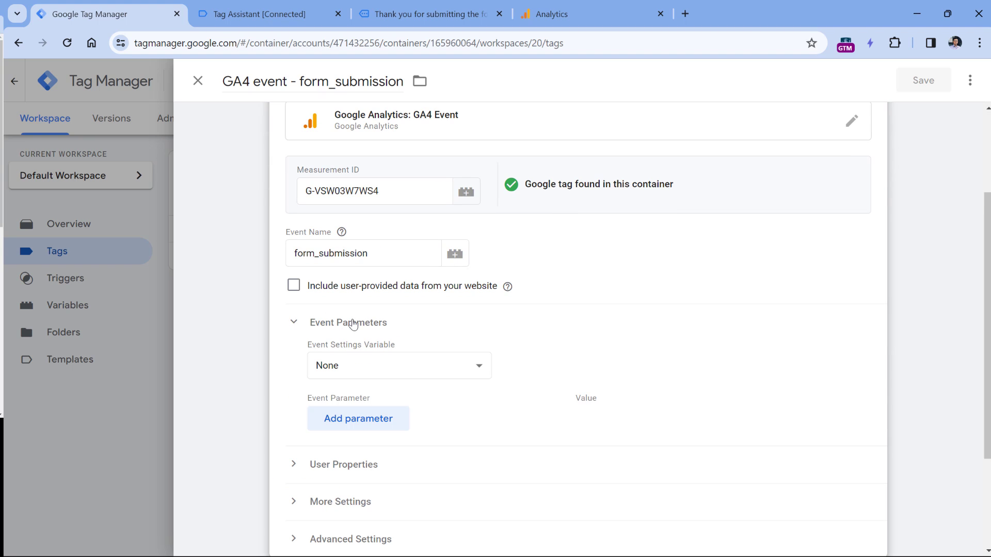
click(369, 419)
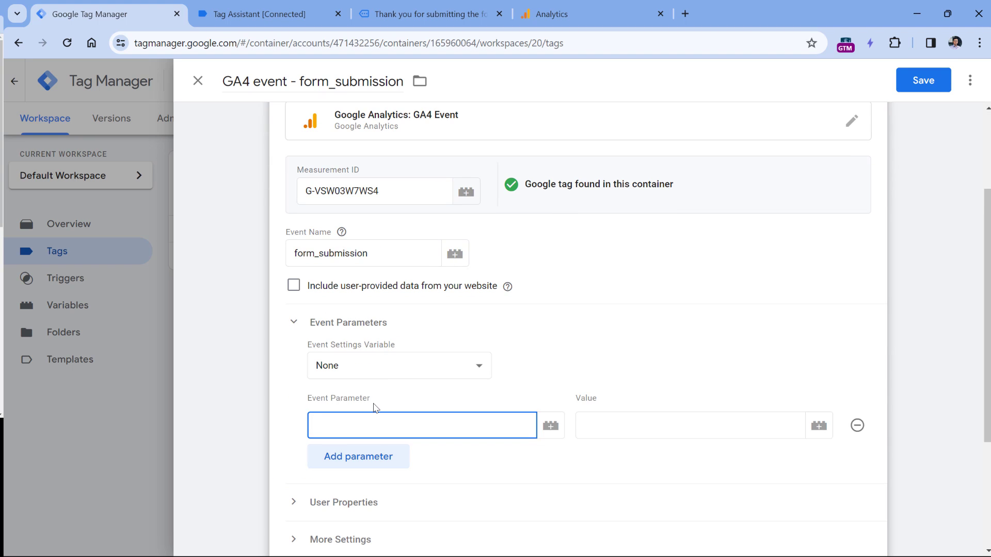
text(form_url)
key(BackSpace)
key(BackSpace)
text(-rul)
Step: Set the form_url parameter's value to the url - referrer path variable and save the tag
click(686, 422)
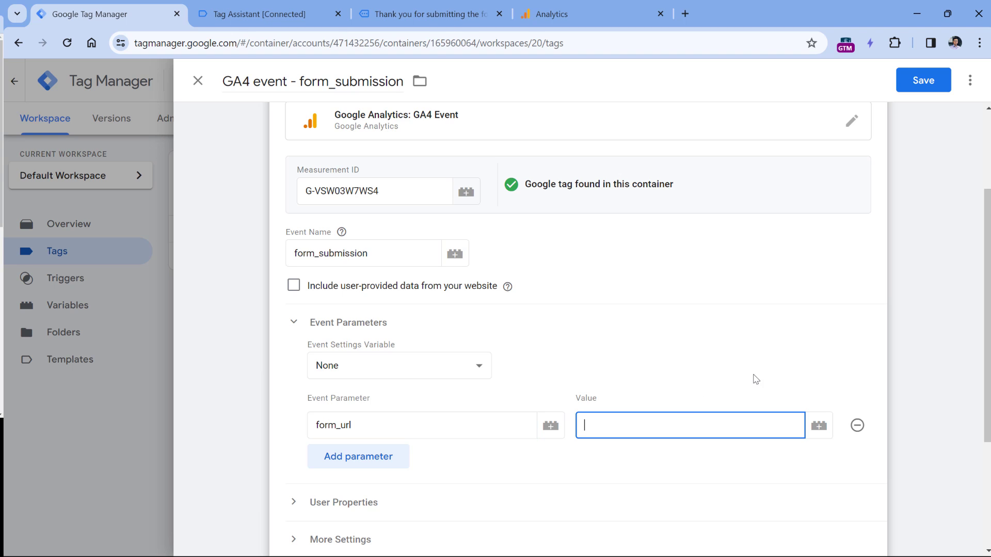
click(819, 426)
scroll(298, 312, down, 6)
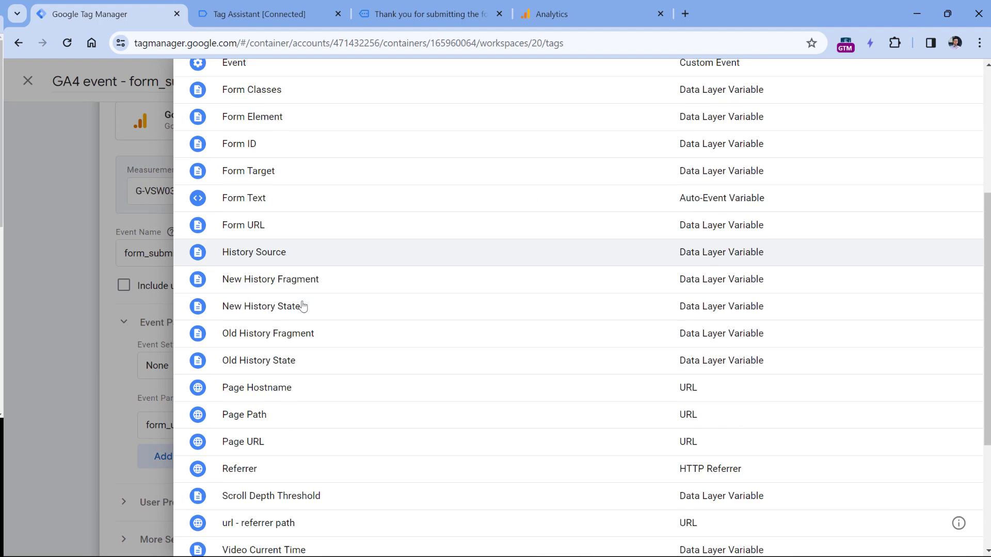
click(256, 504)
click(923, 80)
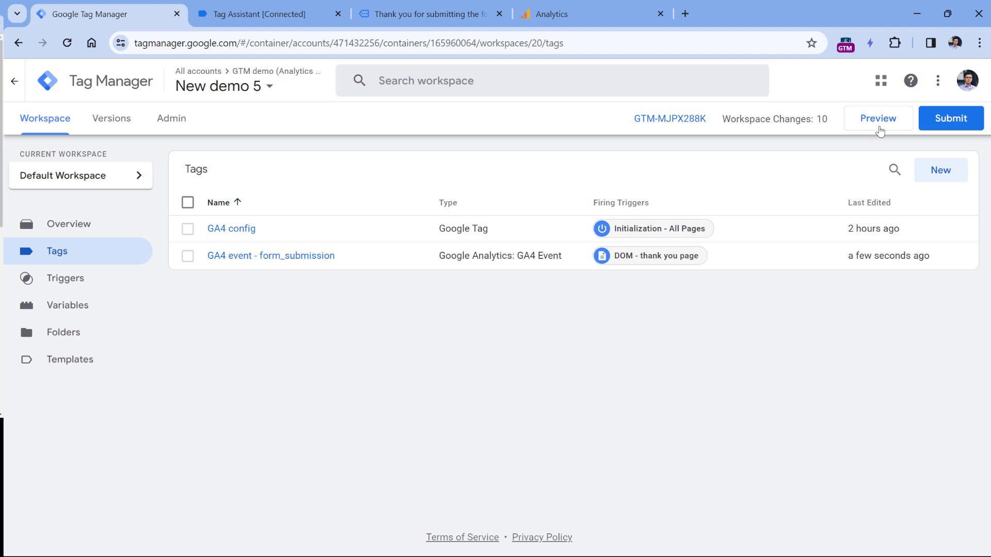
Step: Preview the container with the updated tag and submit Demo Form 1 using a test email address
click(883, 123)
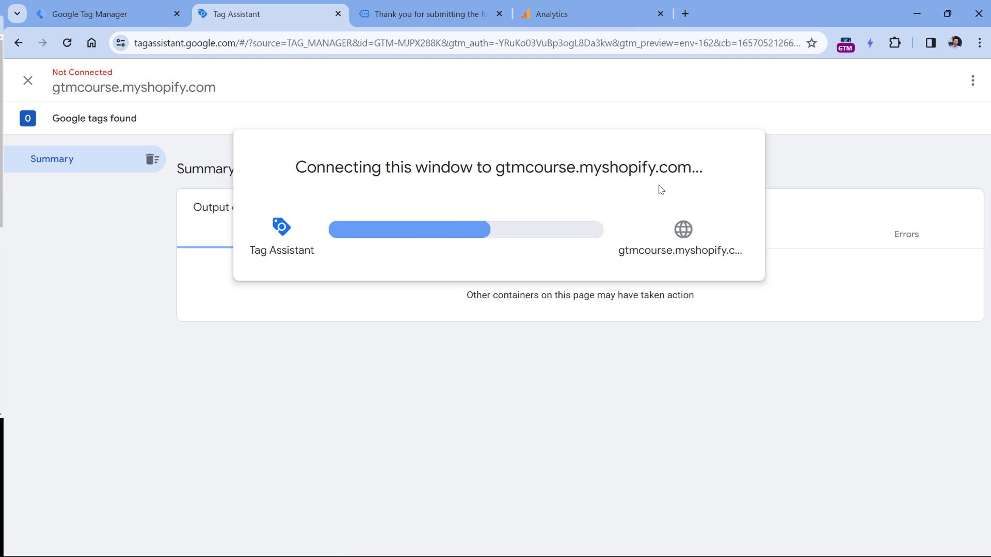
click(426, 12)
click(267, 264)
text(asd@asd.c)
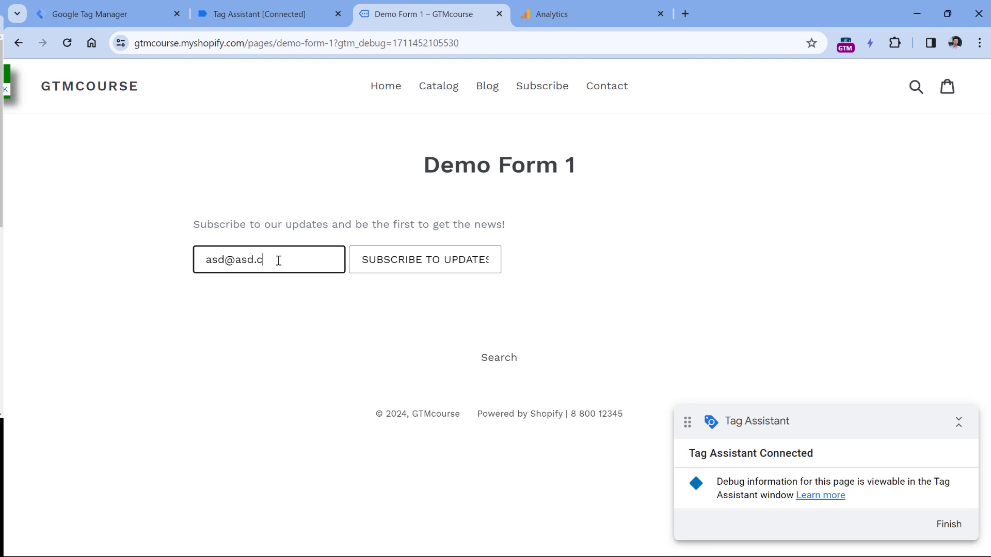
key(Return)
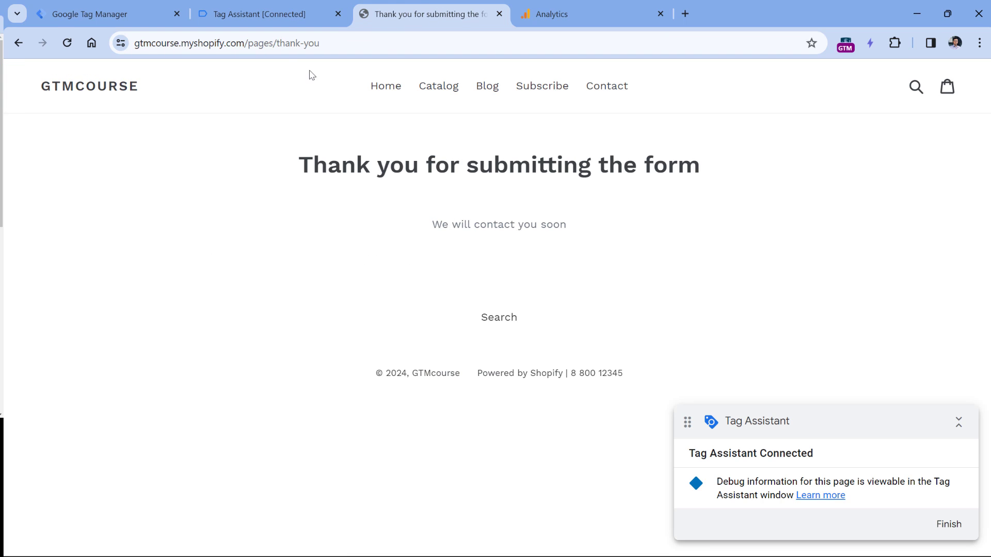
Step: Inspect in Tag Assistant the details of the form_submission tag fired on the thank-you page's DOM Ready event
click(265, 14)
click(496, 315)
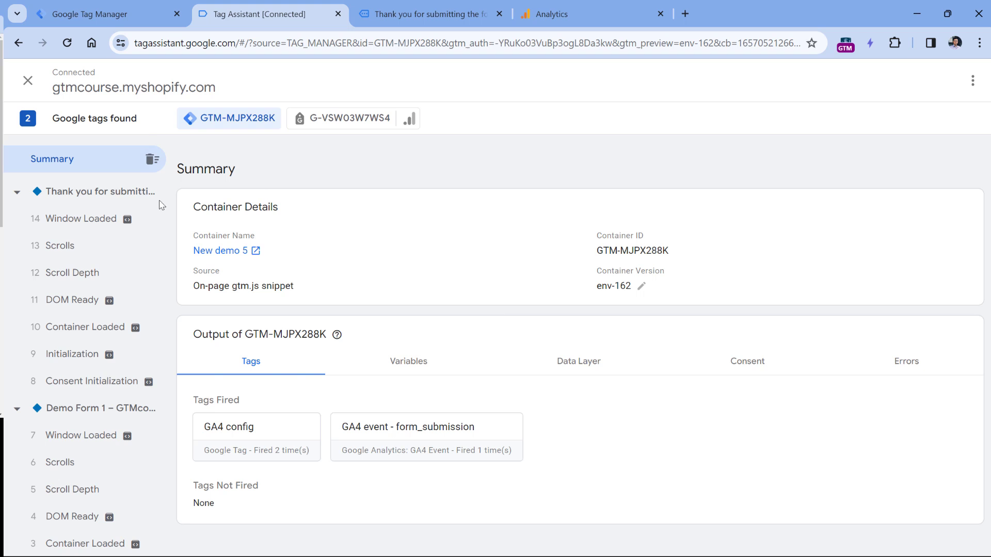
click(74, 303)
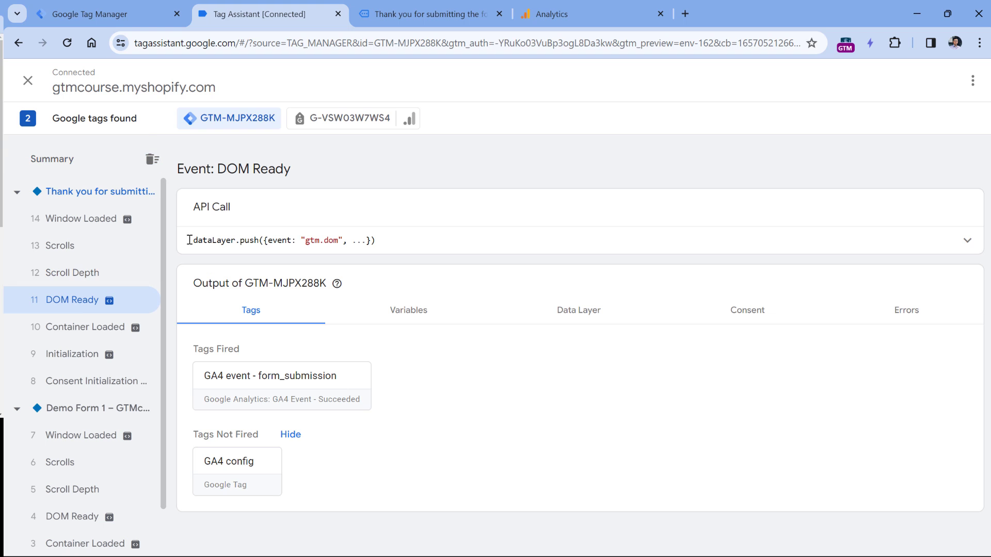
click(289, 401)
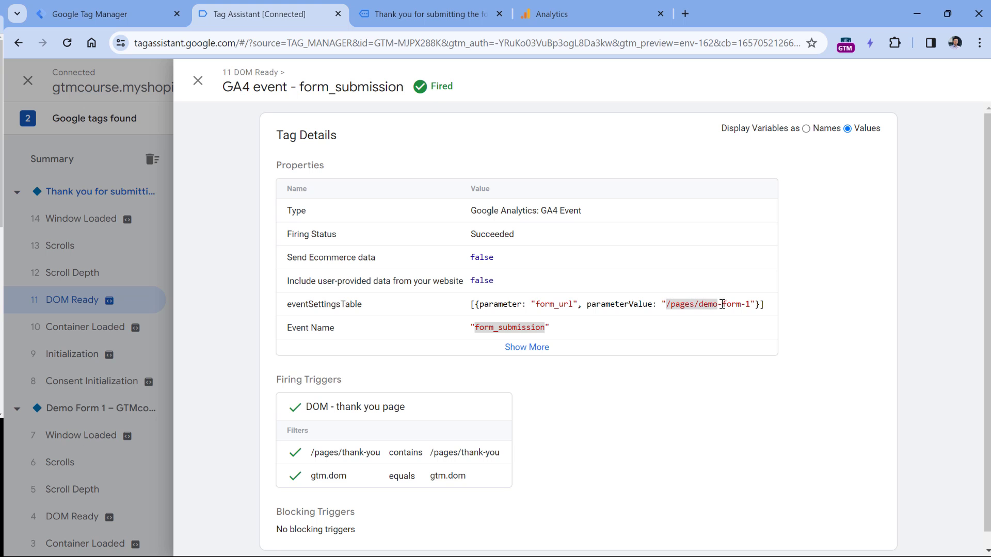
Step: Switch to Google Analytics and open DebugView from the property's data display settings
click(596, 14)
key(Escape)
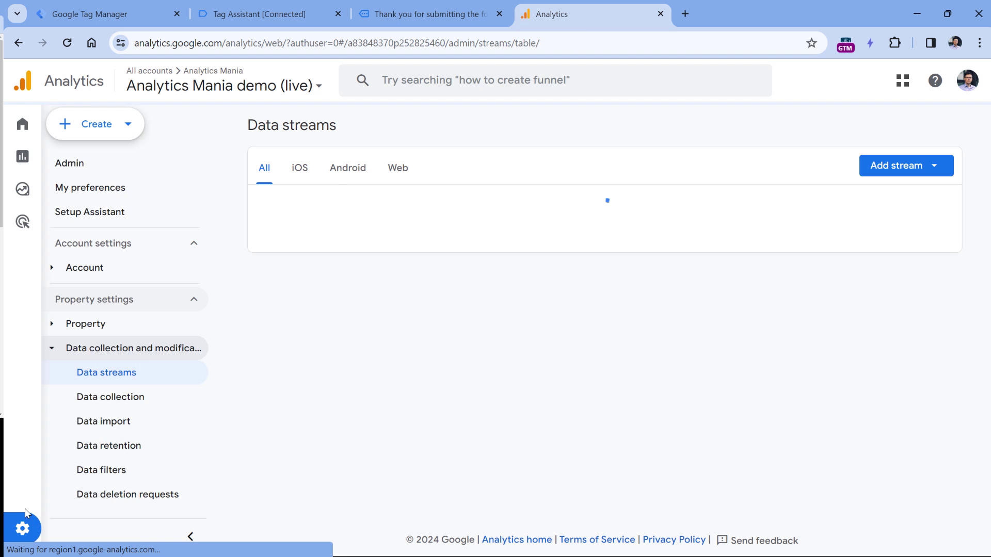
scroll(132, 290, down, 1)
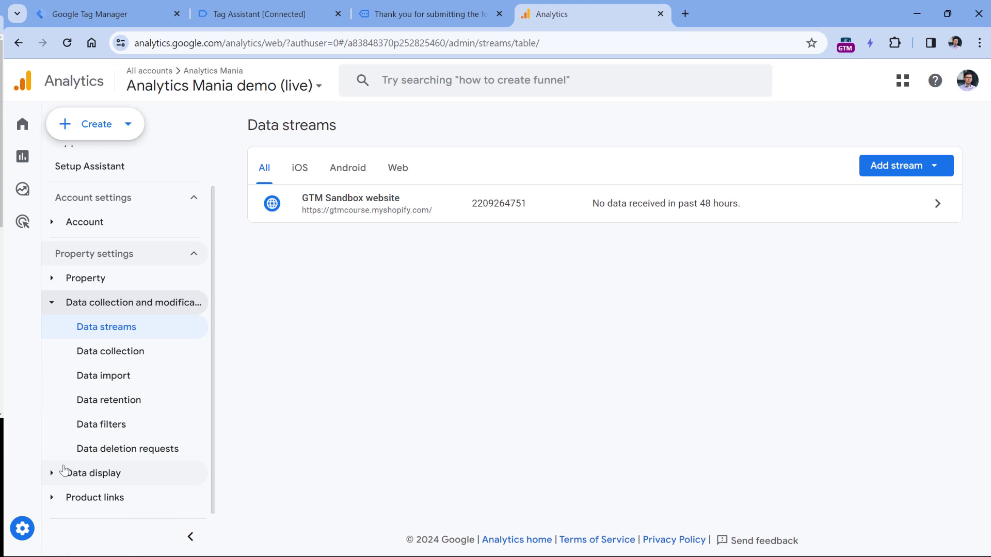
click(63, 471)
scroll(142, 387, down, 3)
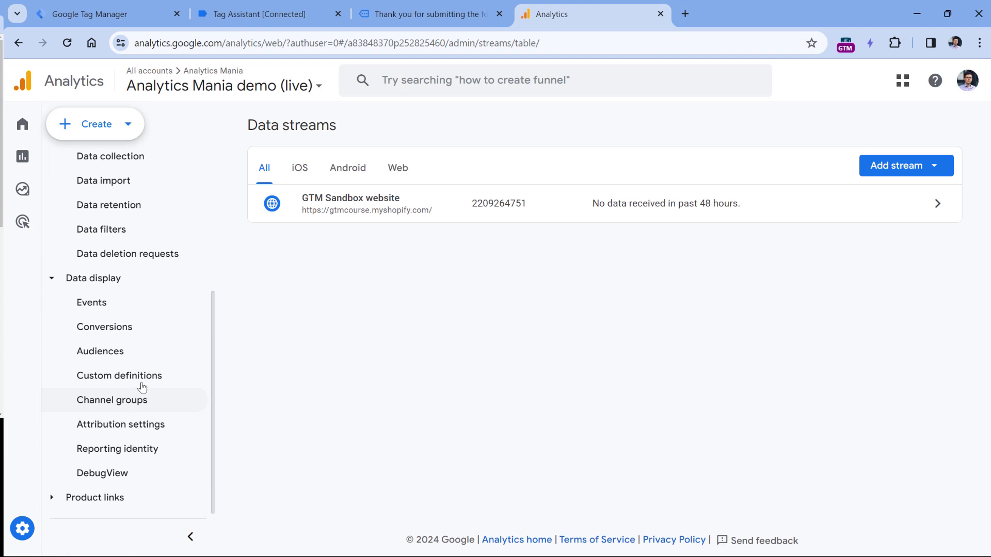
click(103, 472)
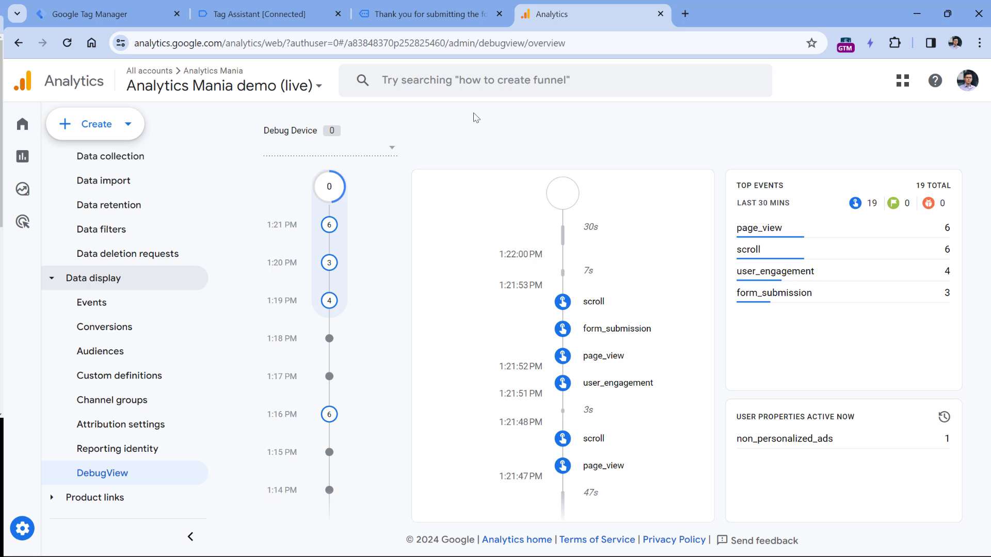
Step: Examine the form_url parameter of the latest form_submission event in DebugView
click(599, 328)
click(517, 395)
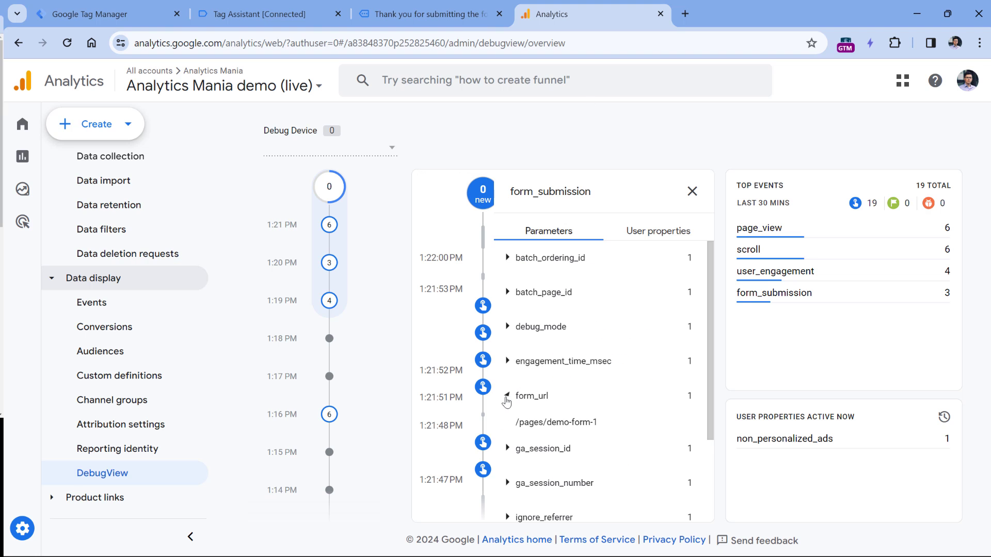
triple_click(581, 427)
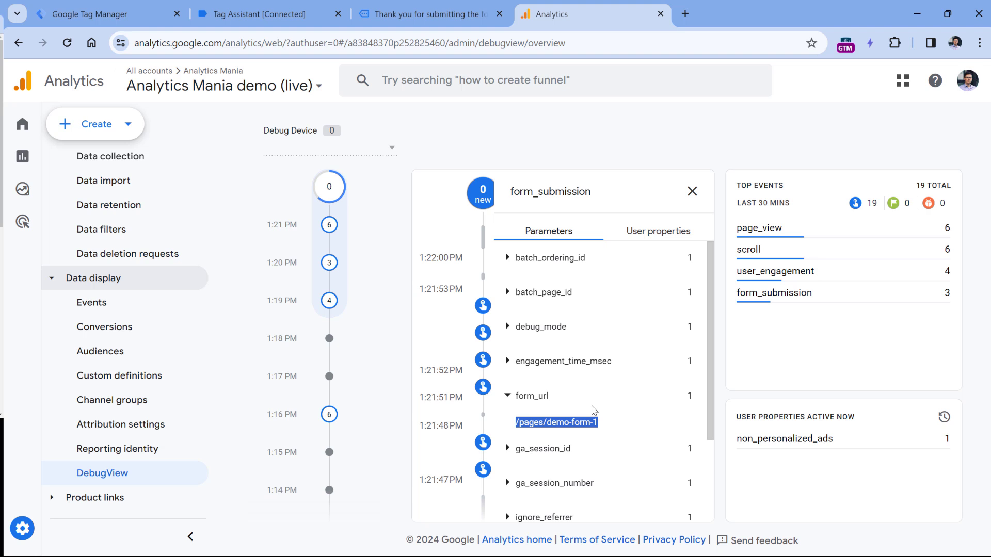
click(593, 410)
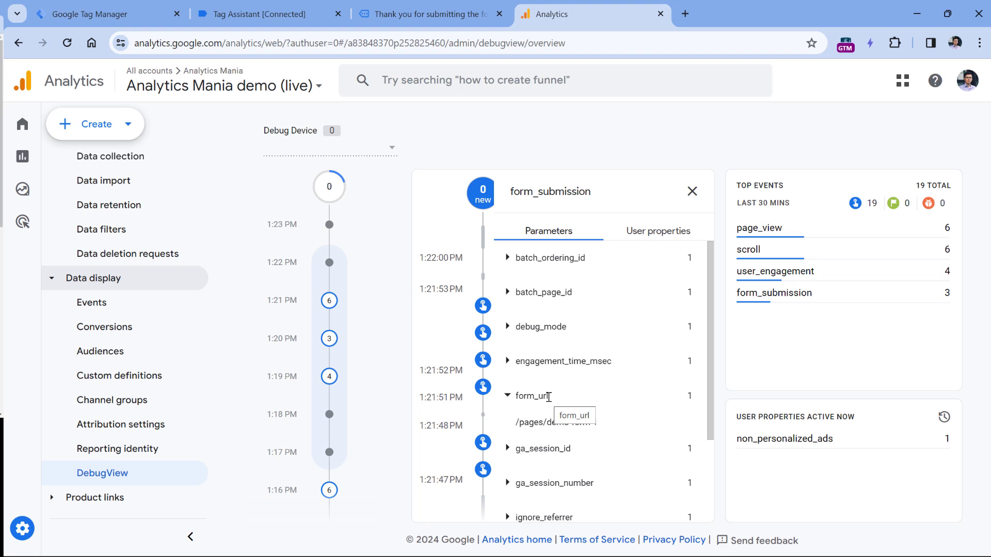
Step: Copy the form_url parameter name from the form_submission event's details in DebugView
drag(549, 396, 515, 397)
key(ctrl+c)
right_click(532, 401)
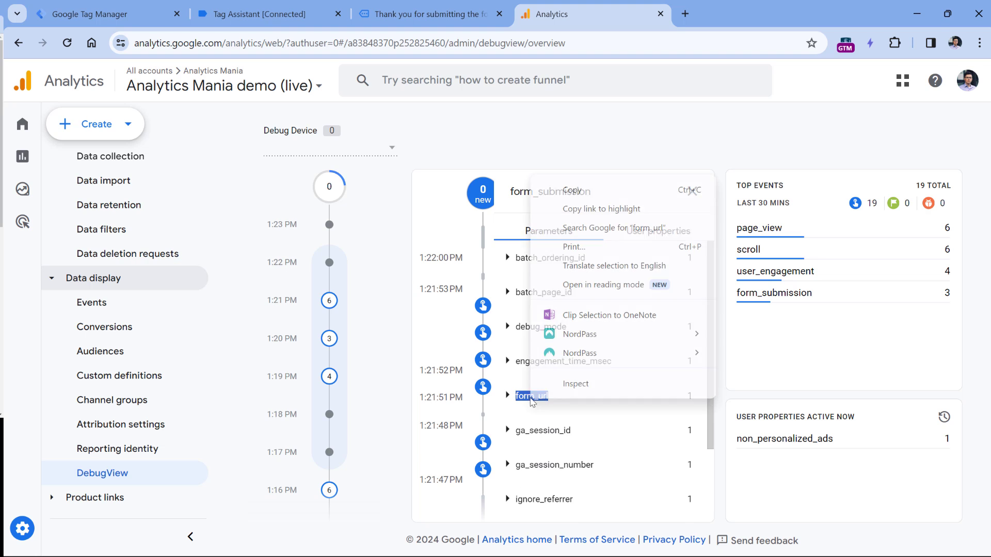
key(Escape)
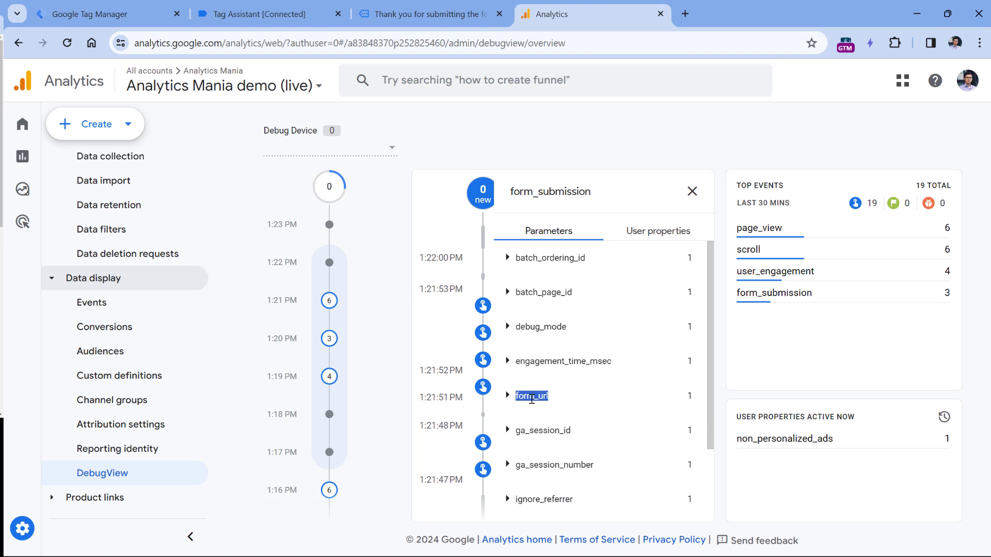
click(531, 399)
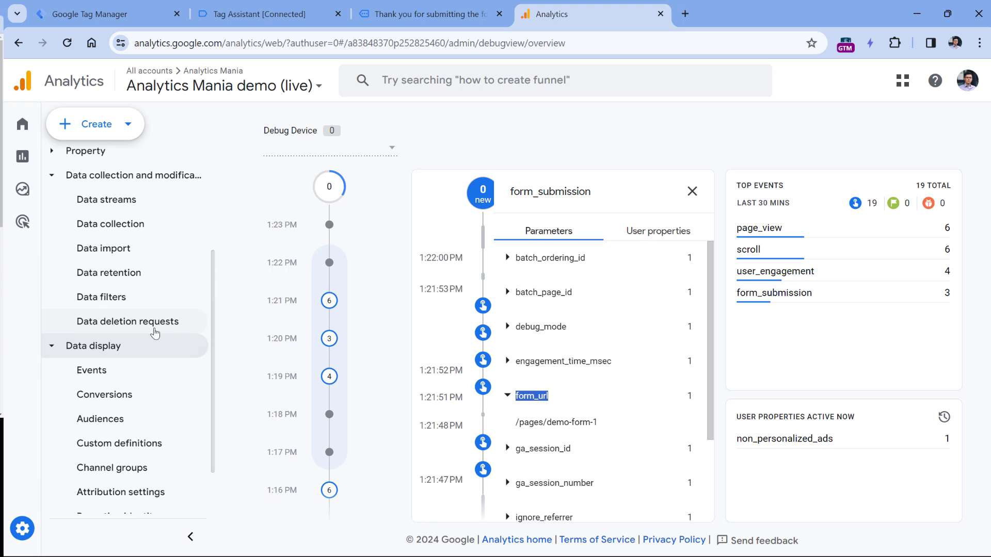
Step: Start a new event-scoped custom dimension in Custom definitions, named Form URL, with form_url as its event parameter
scroll(128, 355, down, 2)
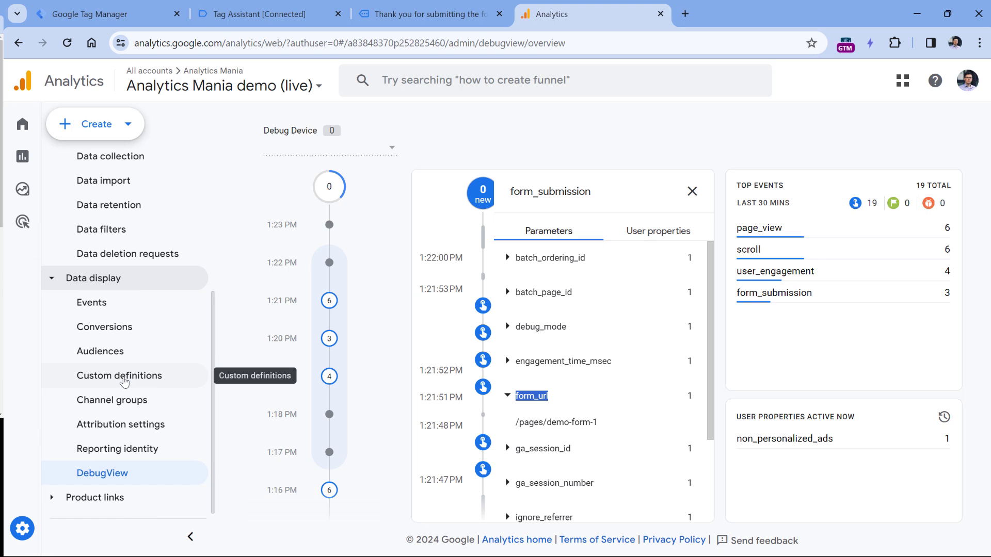
click(124, 380)
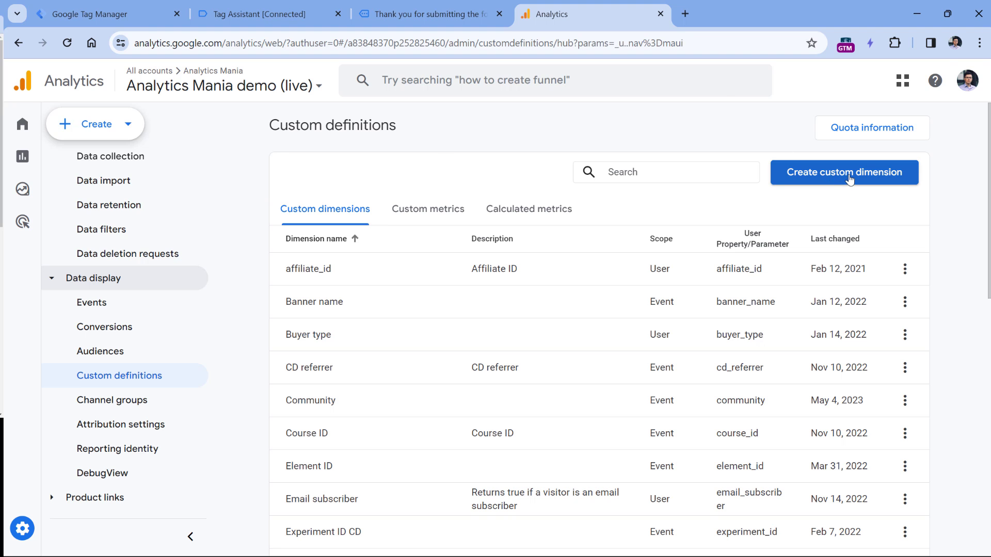
click(850, 175)
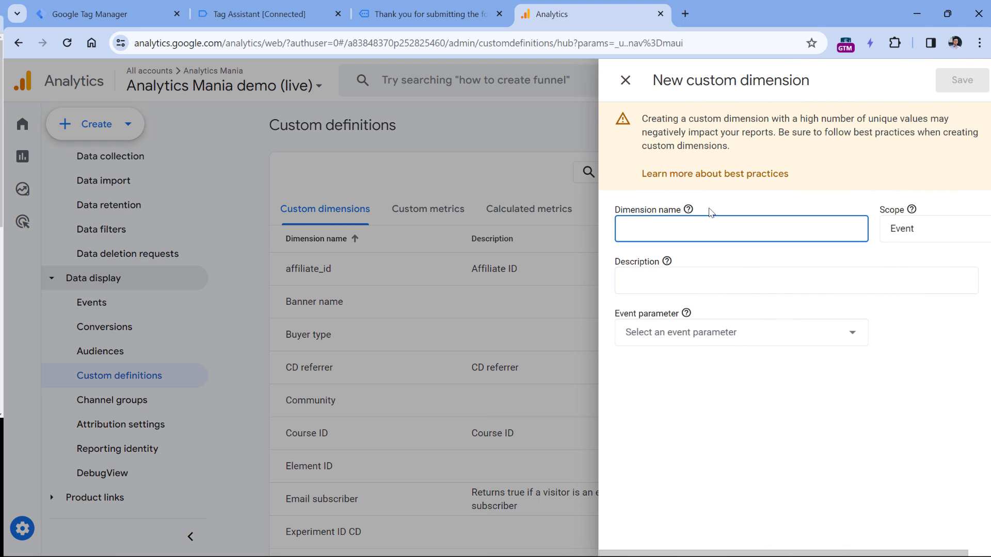
text(Form URL)
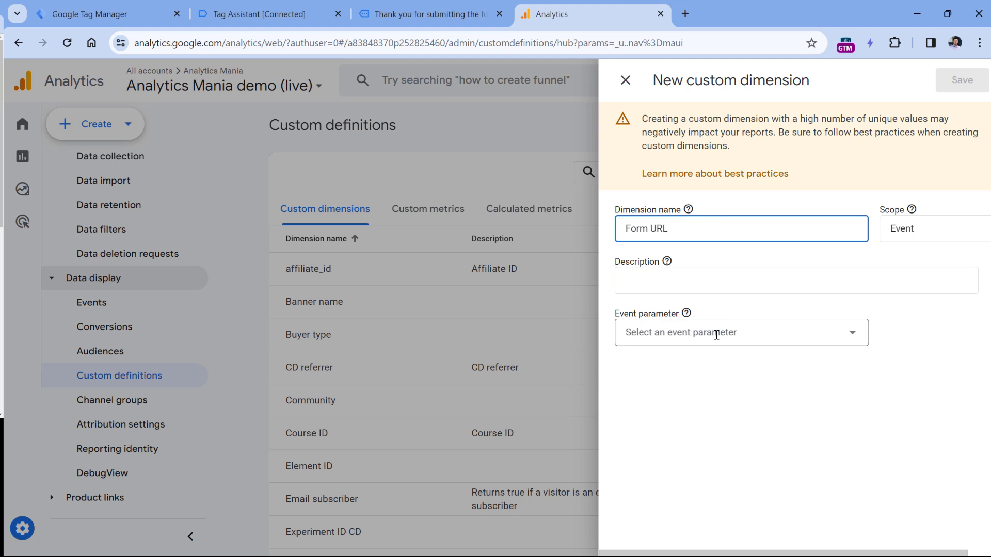
click(717, 333)
click(713, 347)
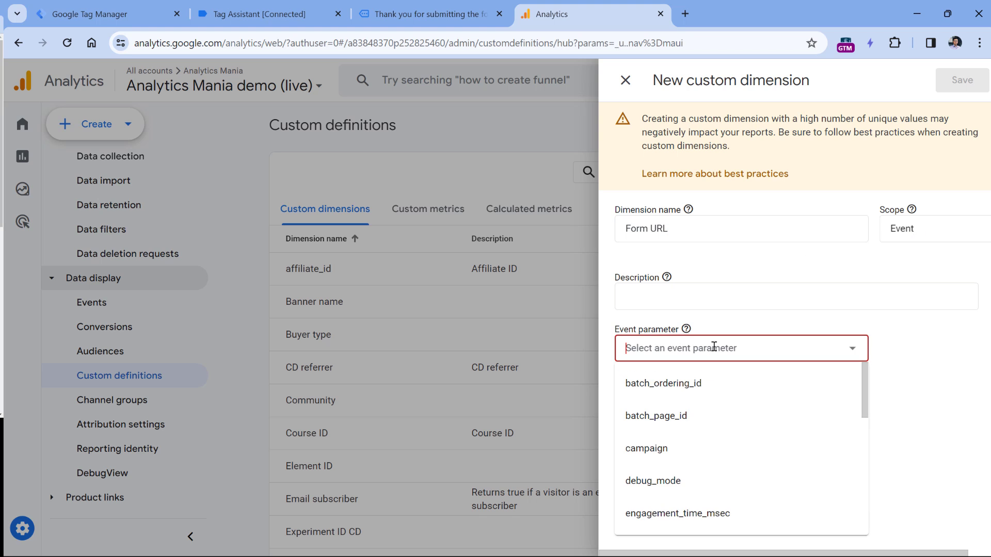
key(ctrl+v)
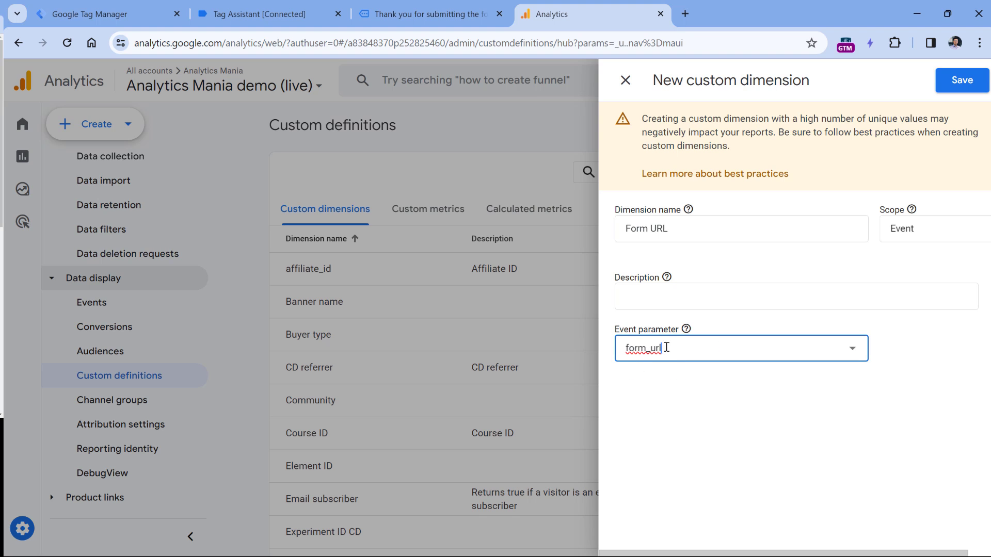
Step: Compare the form_url parameter name with the fired tag's details in Tag Assistant and save the custom dimension
drag(676, 347, 623, 348)
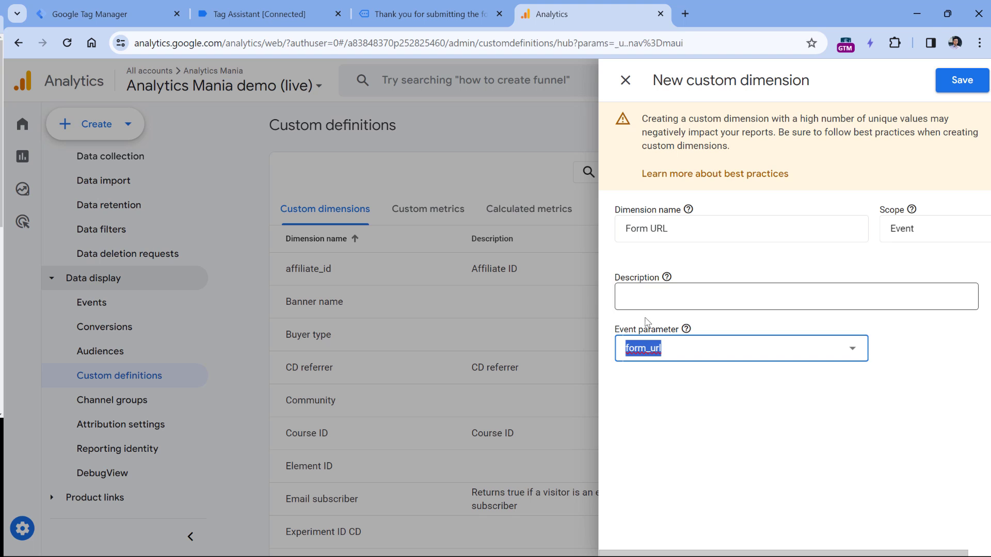
click(242, 21)
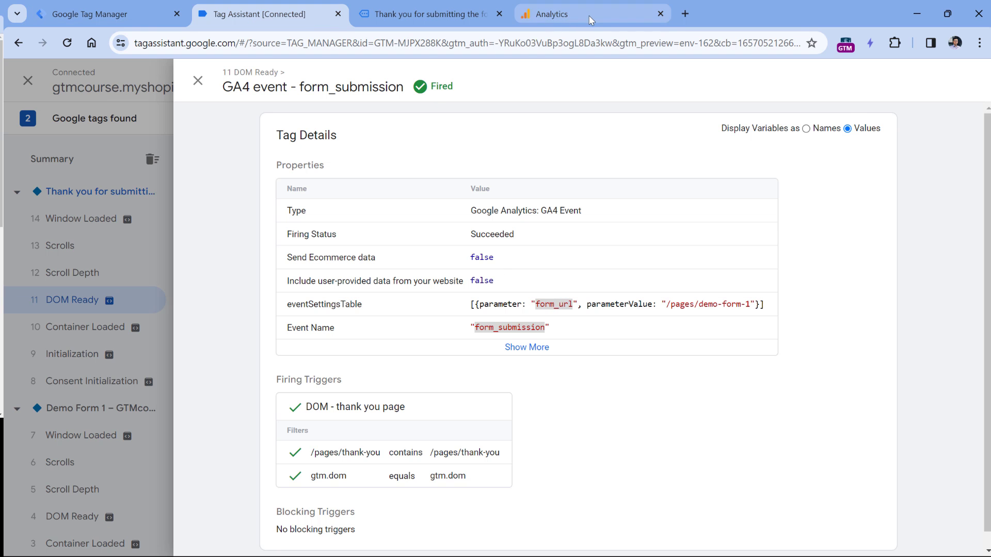
click(567, 14)
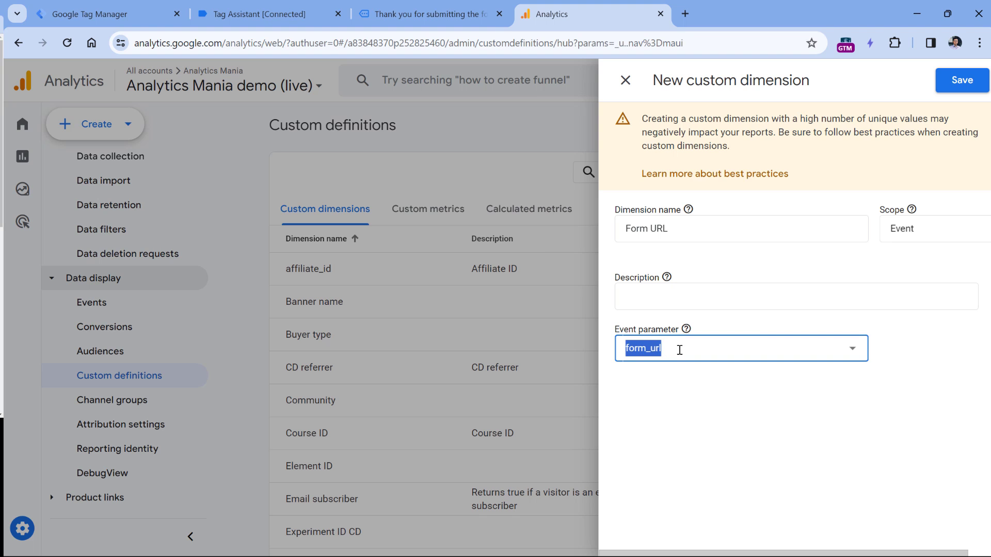
click(962, 80)
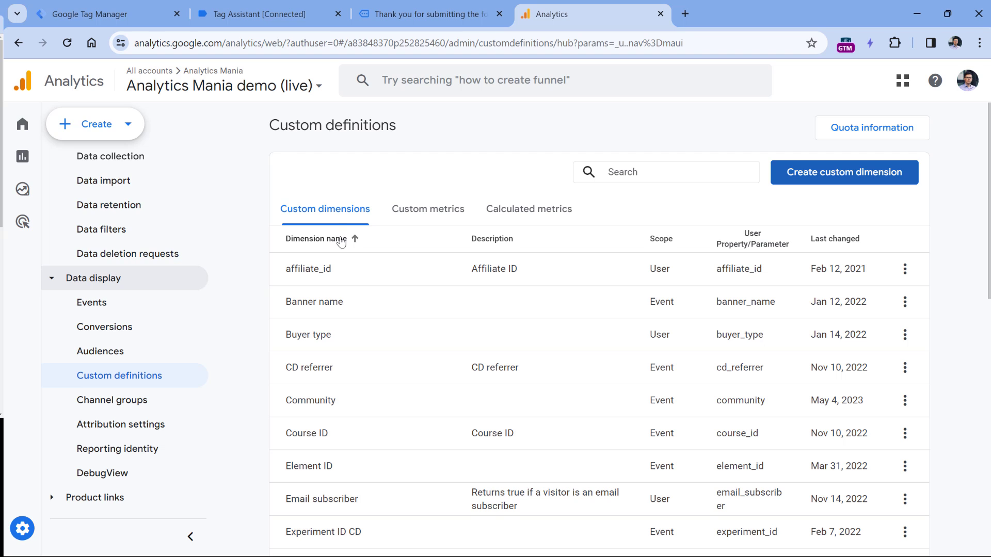
Step: Restart the container preview from Google Tag Manager and submit Demo Form 1 with a test email address
click(95, 16)
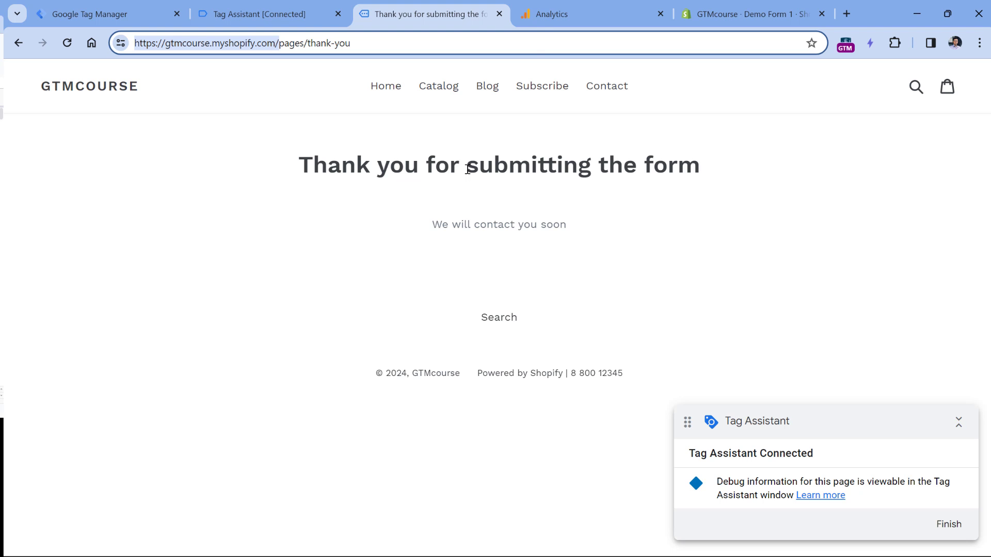
key(ctrl+1)
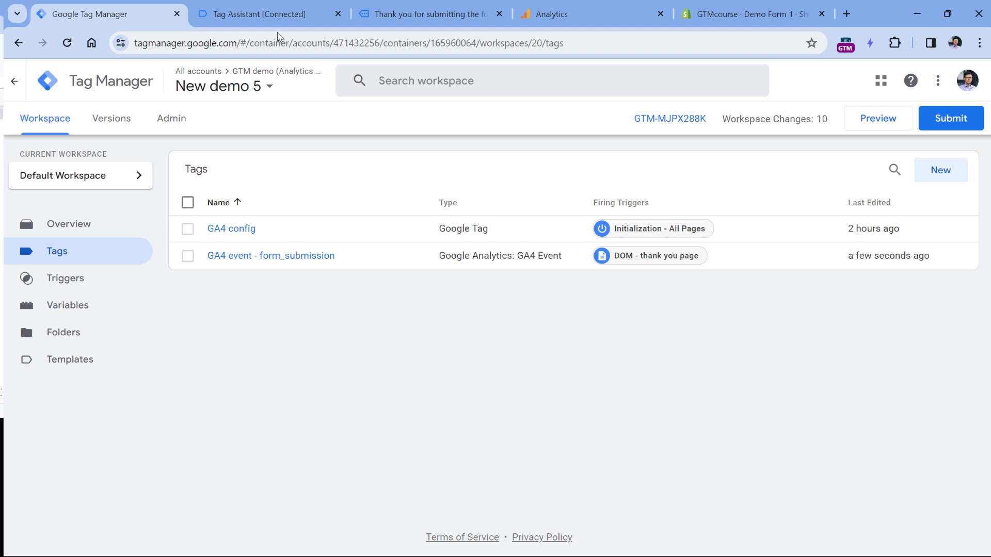
click(878, 119)
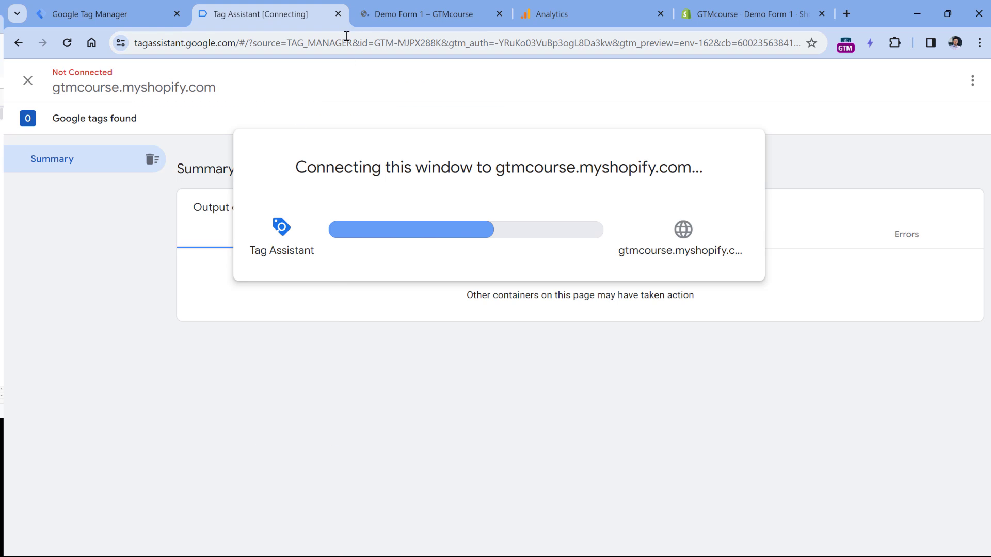
click(408, 14)
click(270, 258)
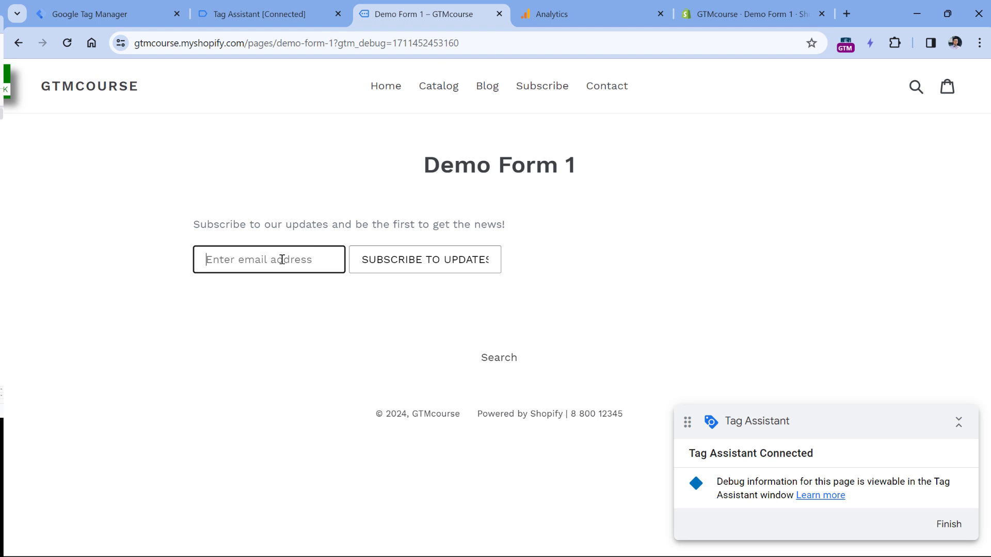
text(asd@asd.com)
key(Tab)
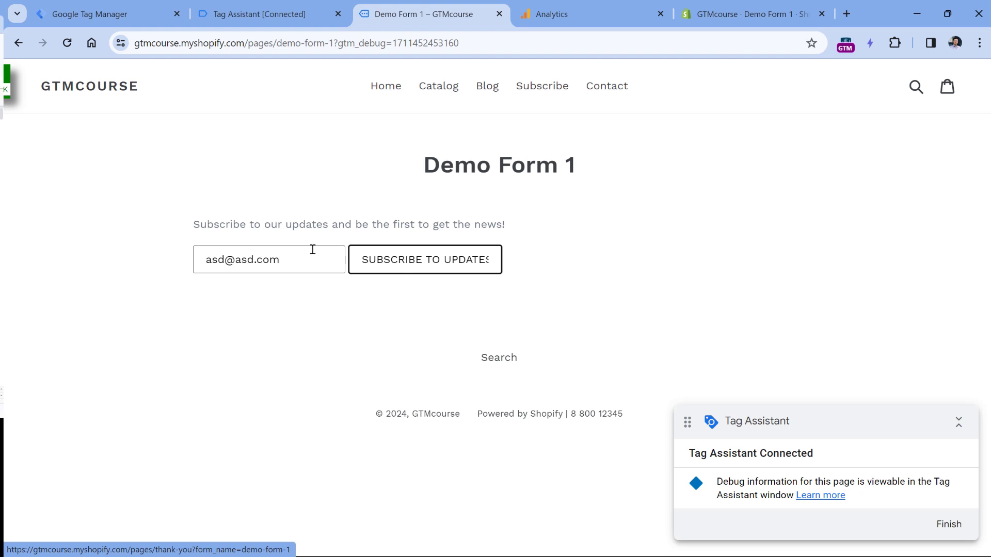
click(406, 274)
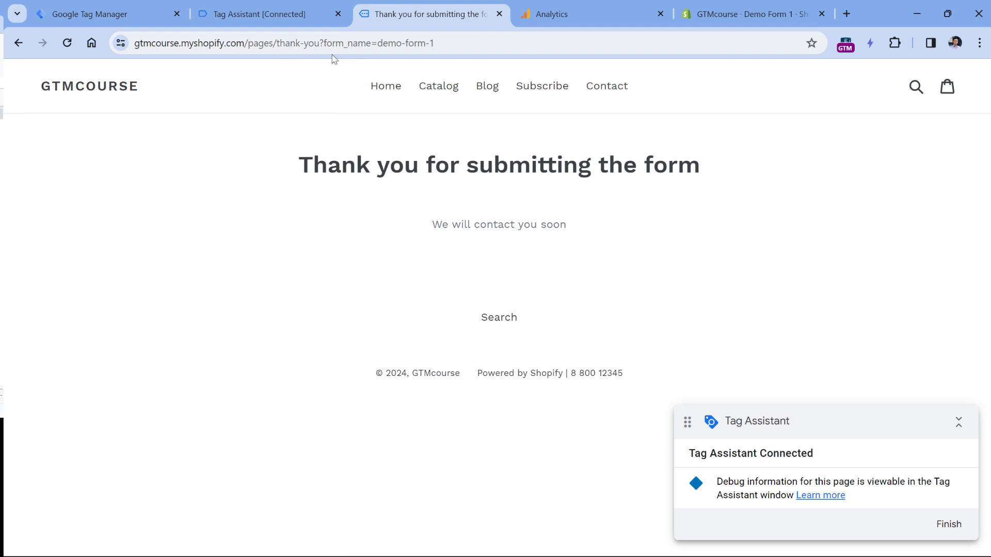
Step: Examine the form_name query parameter and its value in the thank-you page's URL
drag(325, 46, 371, 45)
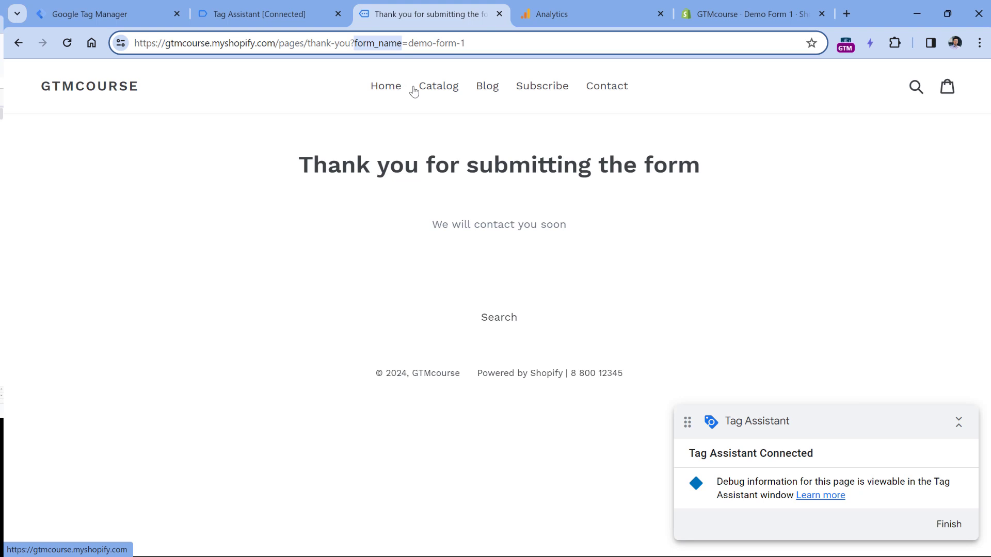
click(354, 43)
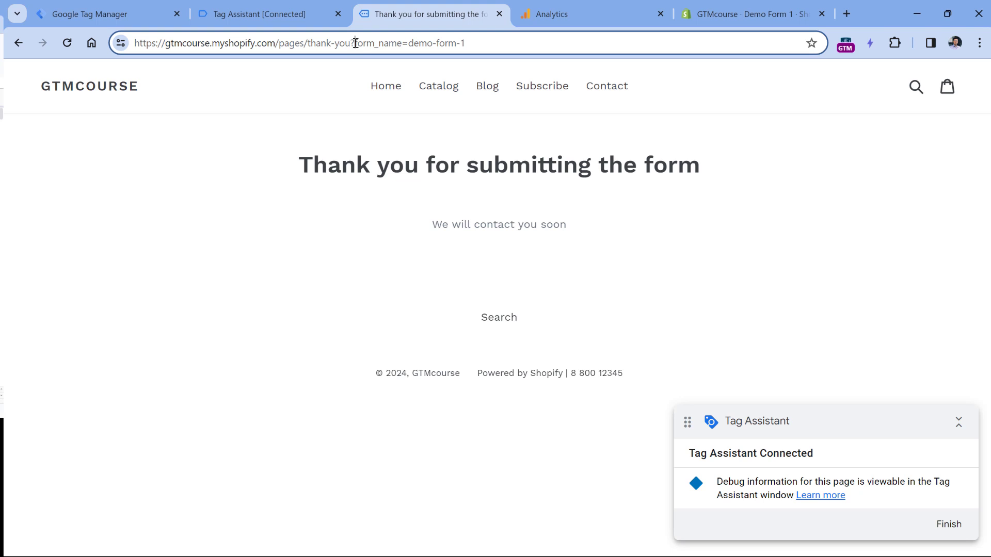
drag(355, 43, 402, 43)
drag(408, 43, 466, 43)
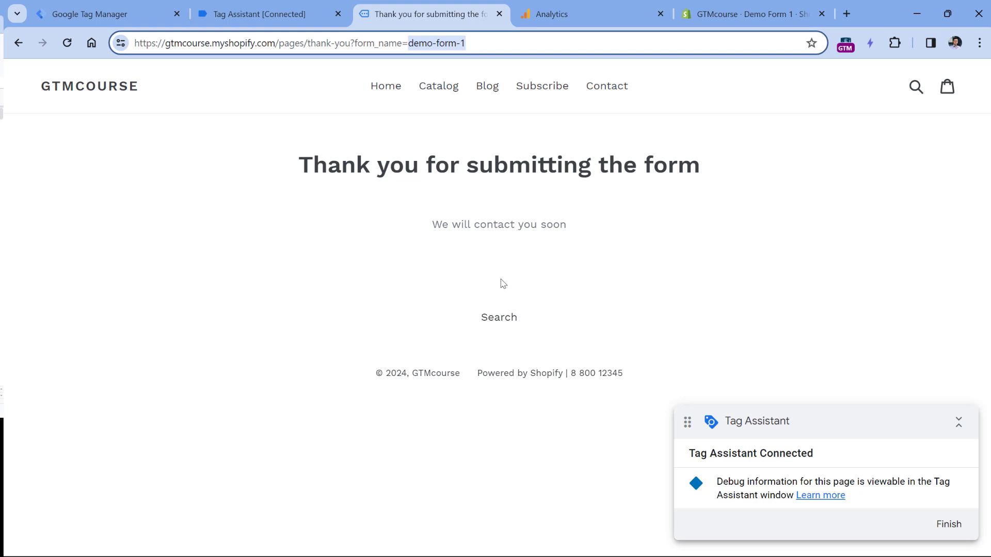
drag(155, 43, 459, 43)
click(467, 49)
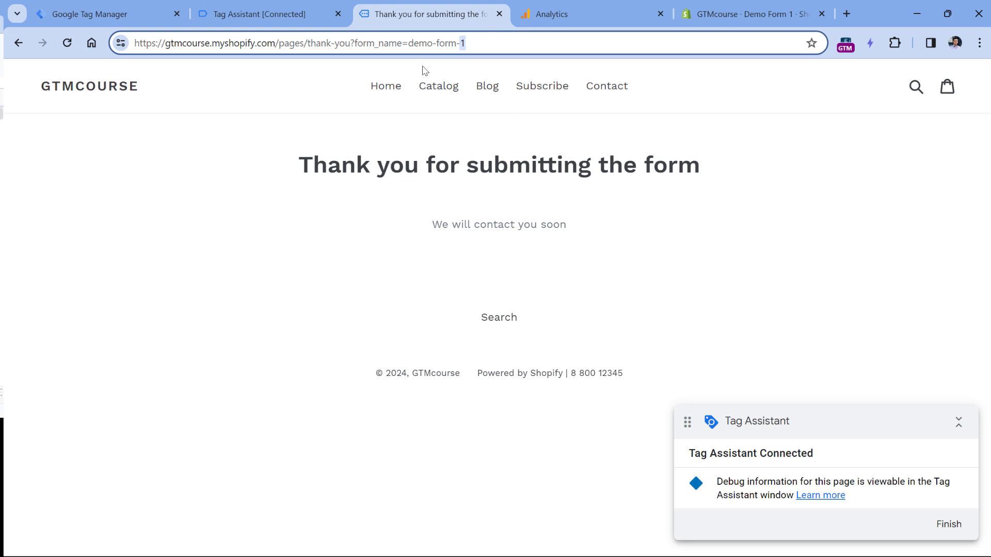
drag(353, 43, 483, 38)
click(409, 42)
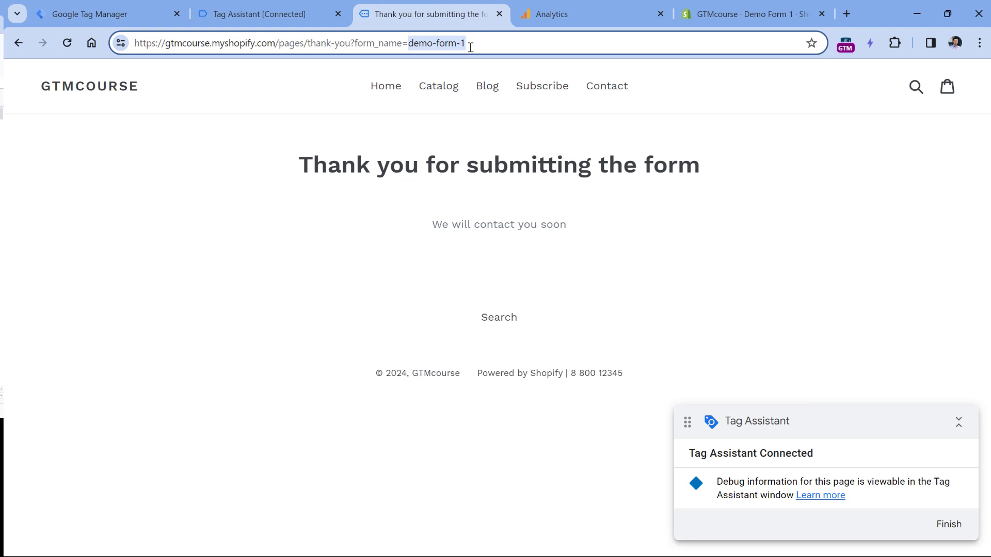
click(470, 46)
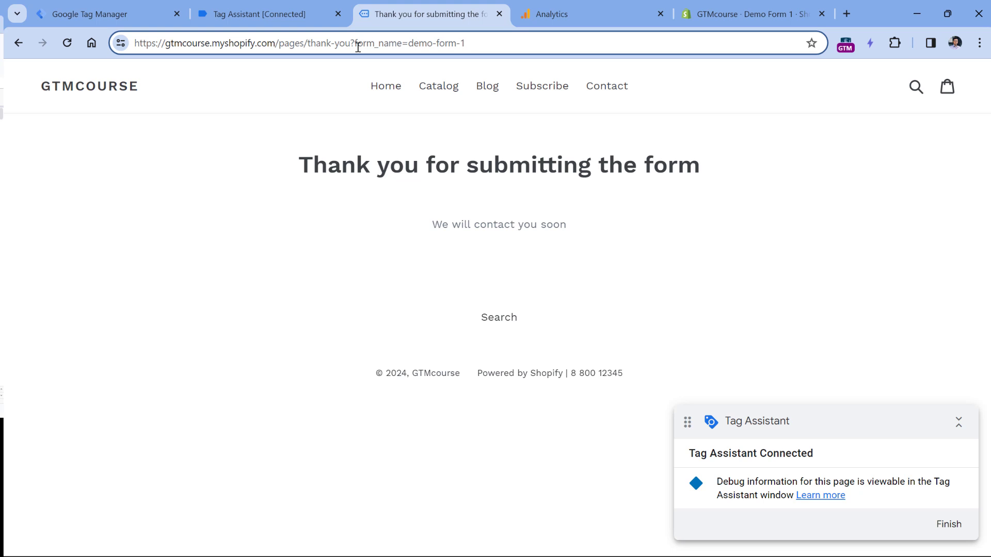
drag(354, 43, 505, 41)
click(419, 37)
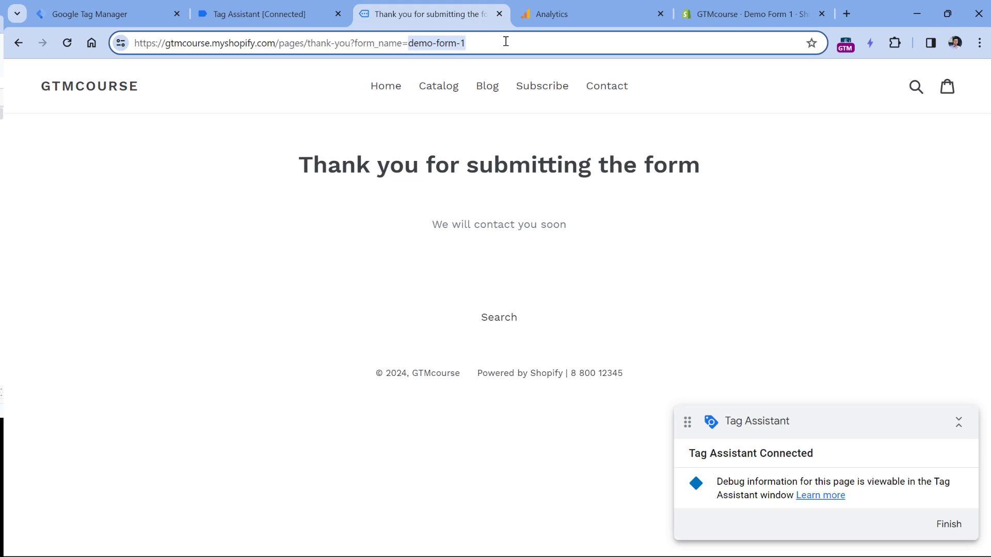
Step: Switch to Google Tag Manager and start a new user-defined URL variable with Query as its component type
click(94, 13)
click(71, 306)
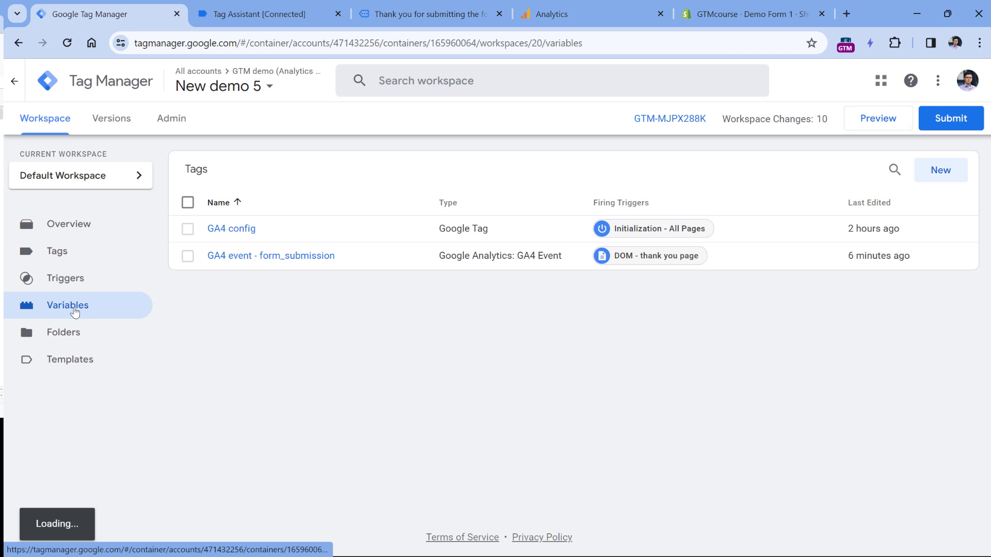
scroll(422, 248, down, 15)
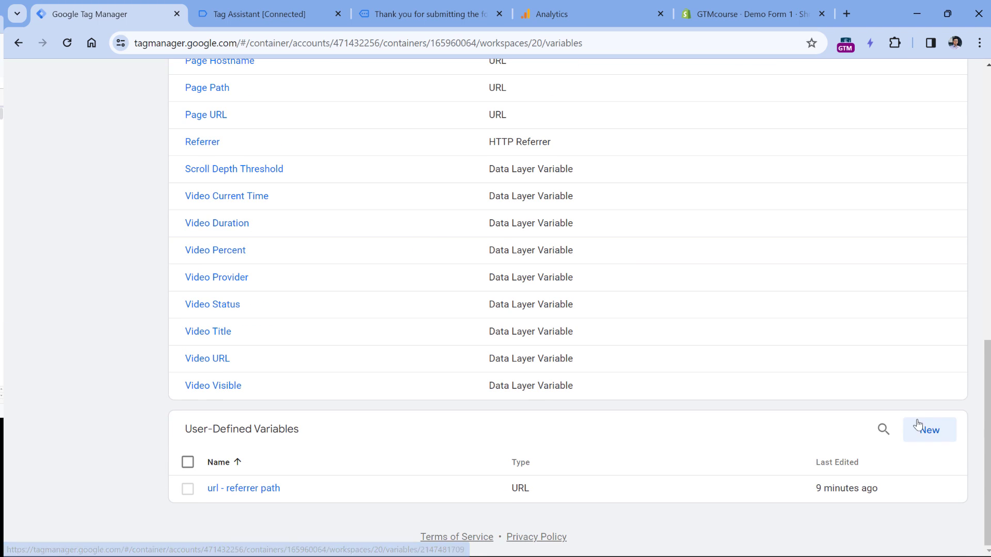
click(925, 436)
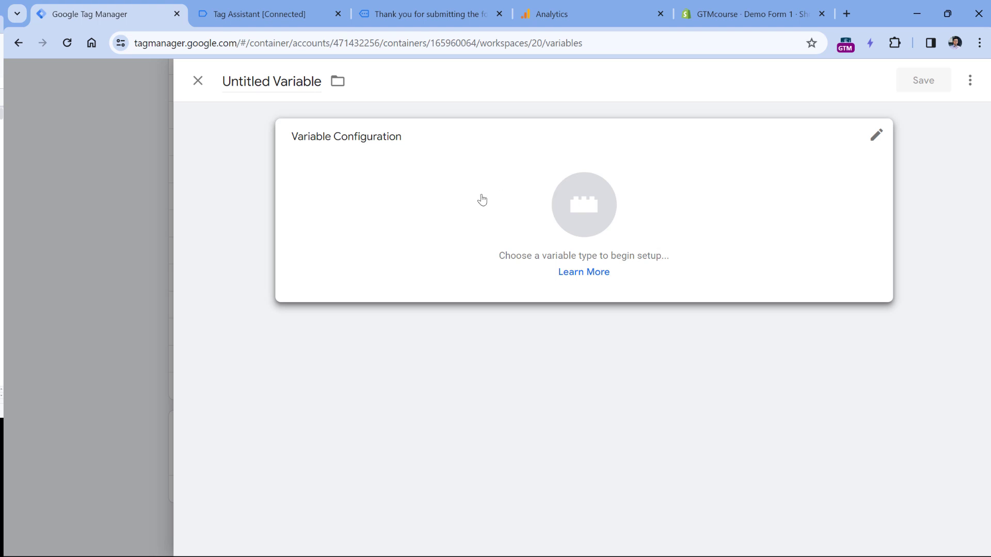
click(463, 199)
click(634, 246)
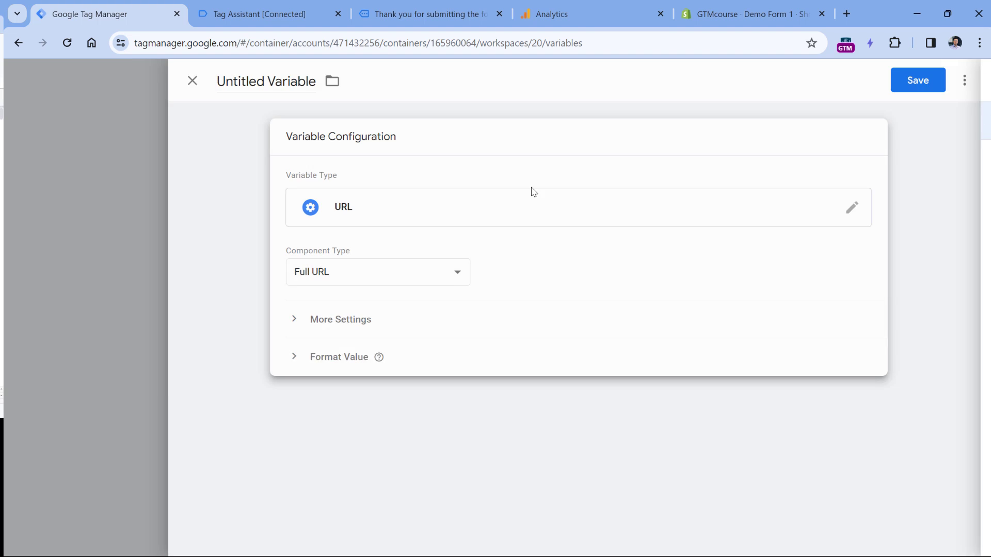
click(384, 276)
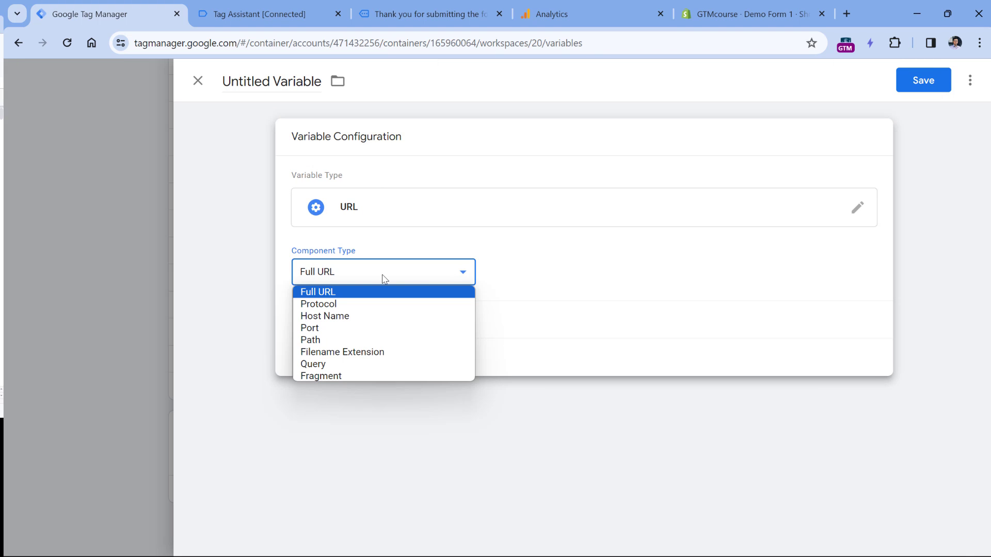
click(317, 364)
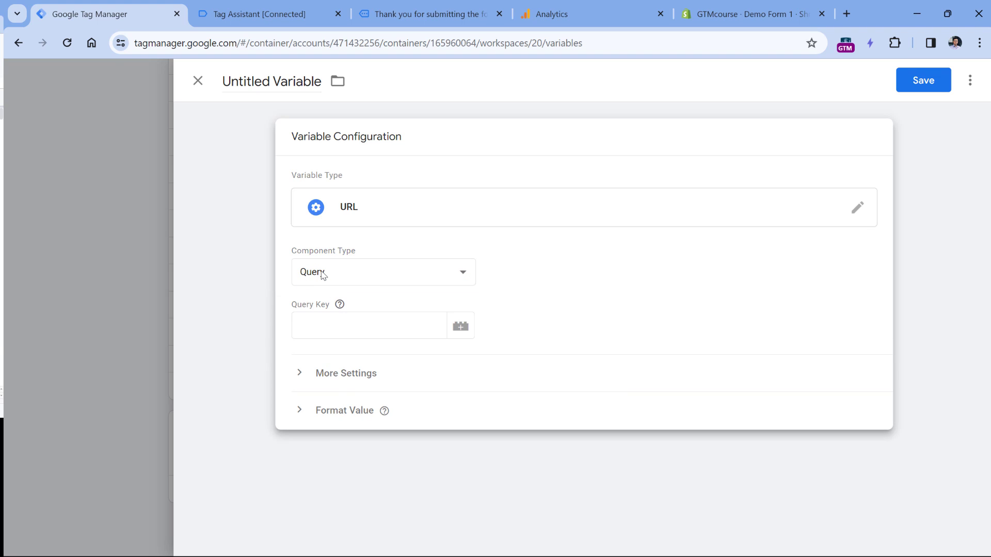
Step: Set the URL variable's query key to form_name, copied from the thank-you page's URL
click(431, 14)
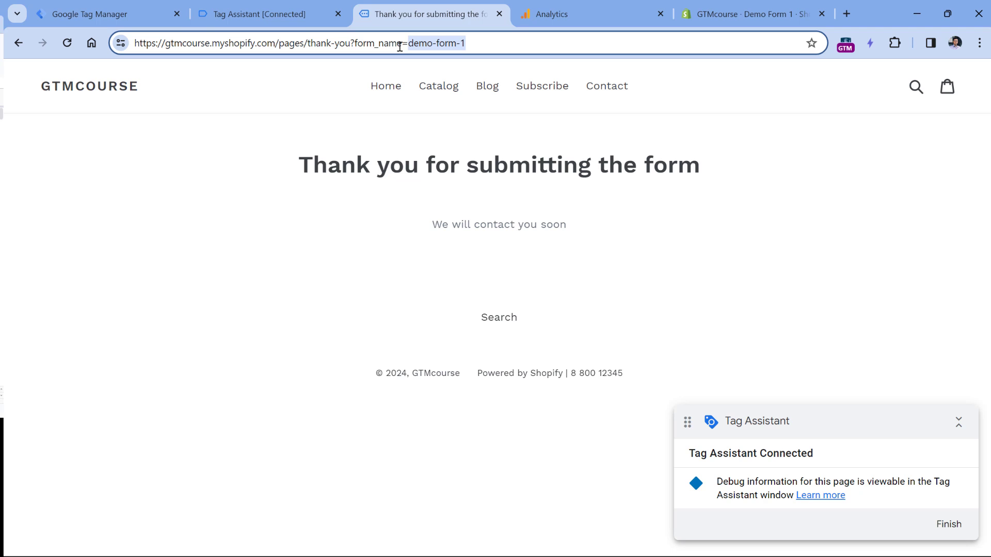
drag(402, 44, 355, 46)
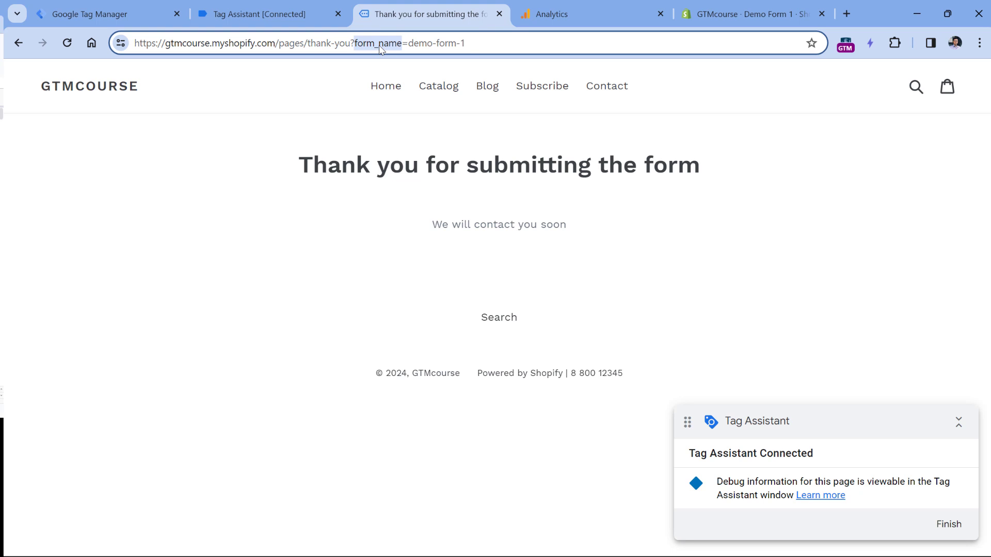
right_click(373, 46)
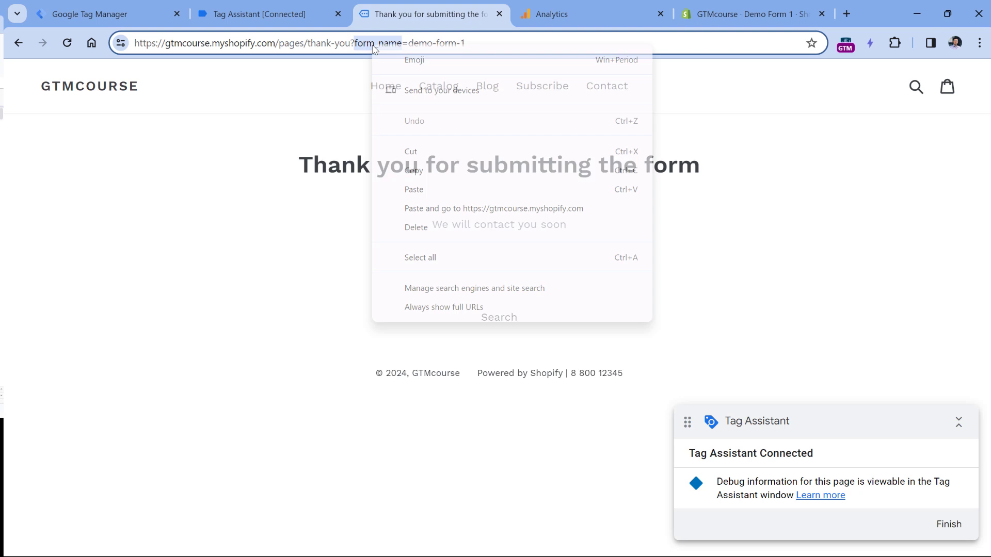
click(423, 171)
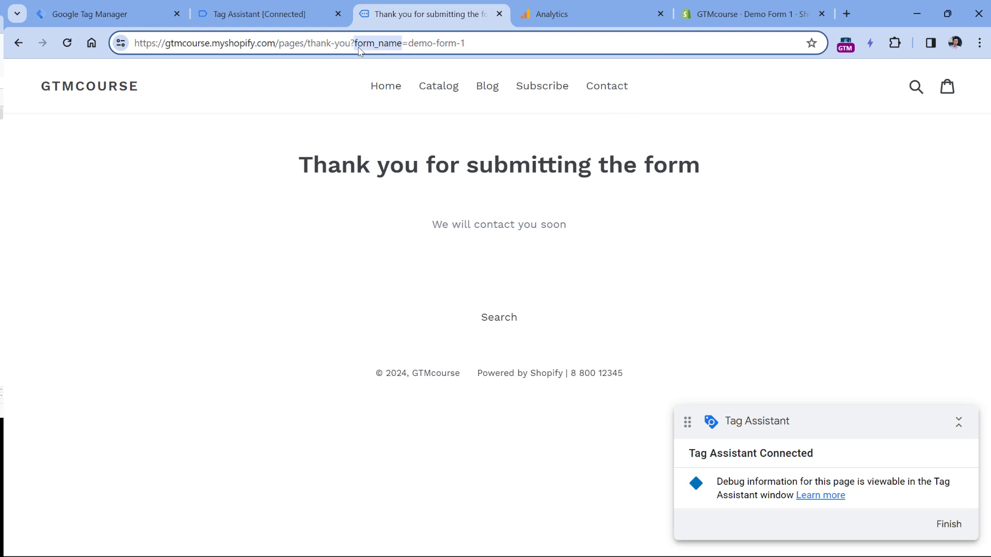
click(103, 14)
click(336, 322)
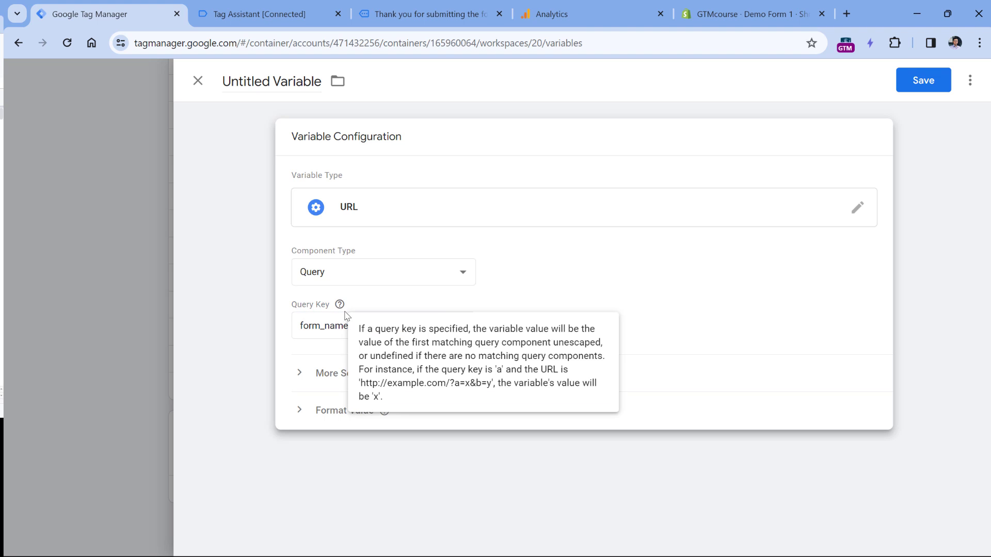
Step: Name the variable "url - form_name" and save it
drag(223, 81, 321, 81)
text(url)
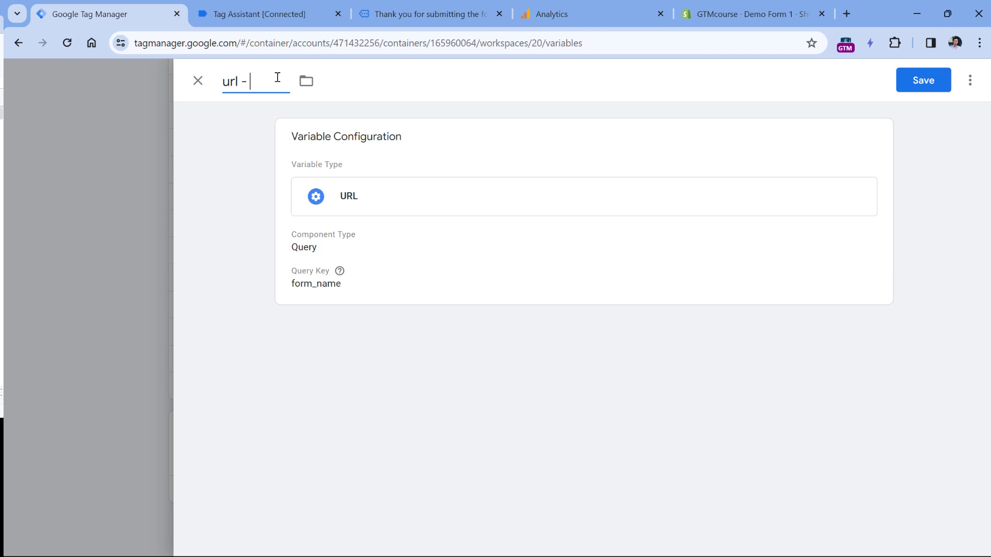
text( -)
key(ctrl+v)
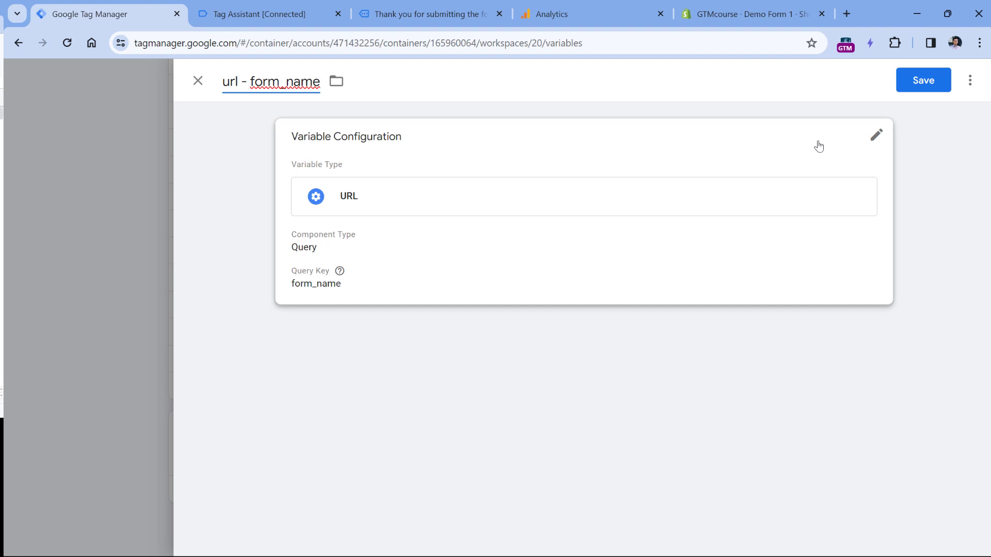
click(922, 82)
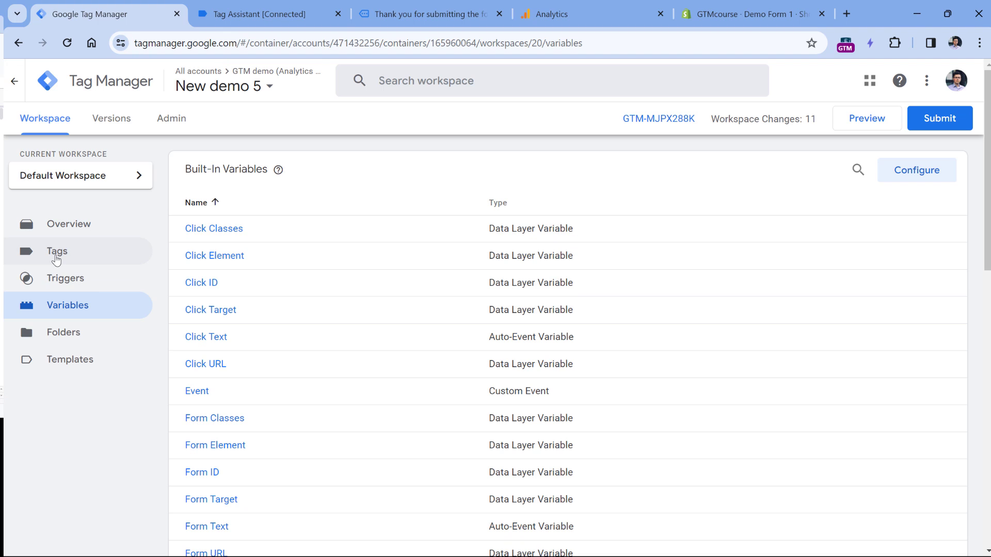
Step: In the GA4 event - form_submission tag, replace the form_url parameter's value with {{url - form_name}} and save the tag
click(54, 253)
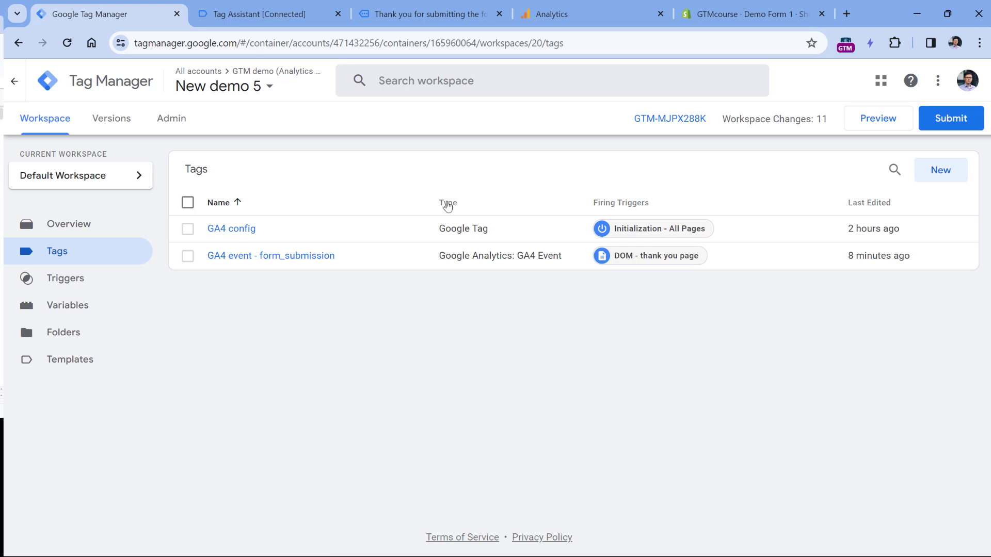
click(274, 256)
click(621, 435)
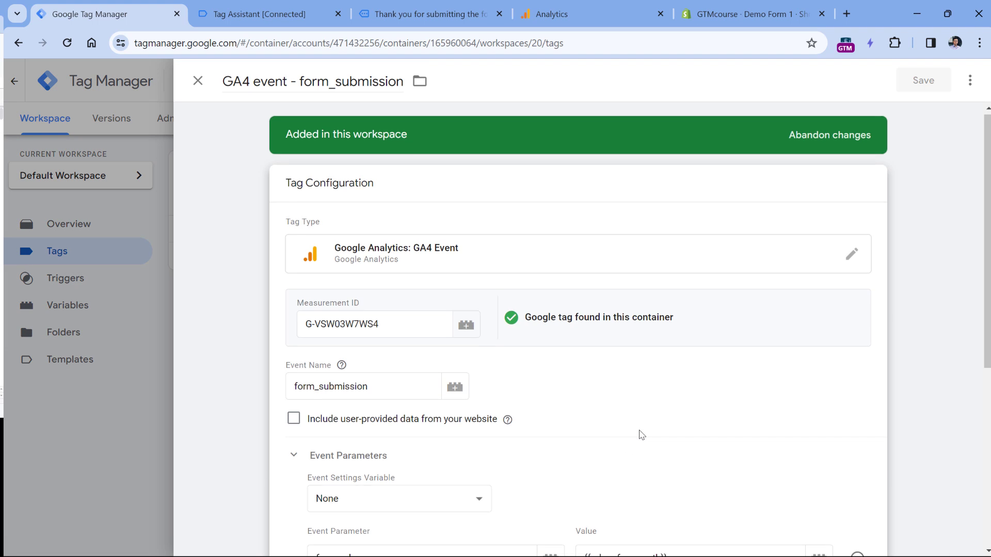
key(ctrl+a)
key(BackSpace)
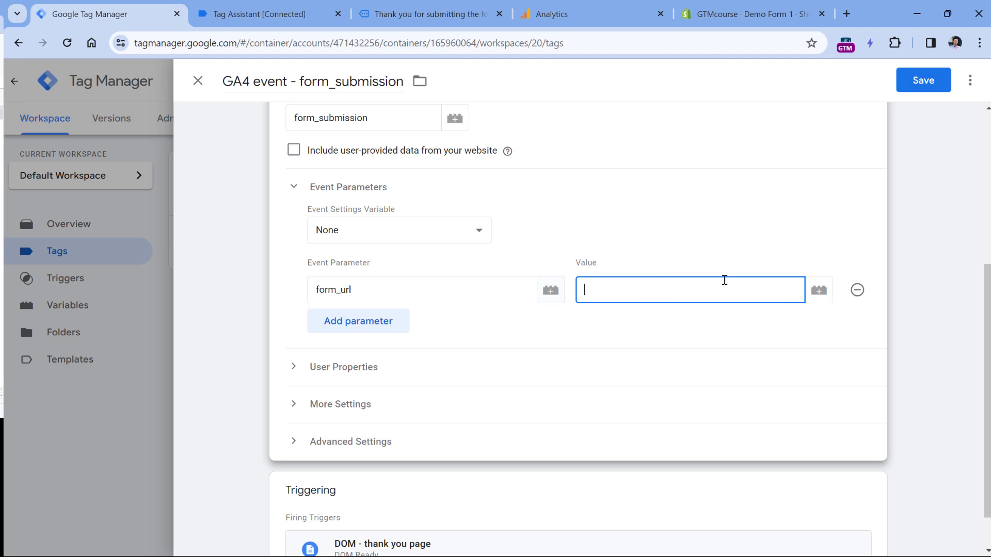
click(819, 290)
scroll(294, 259, down, 9)
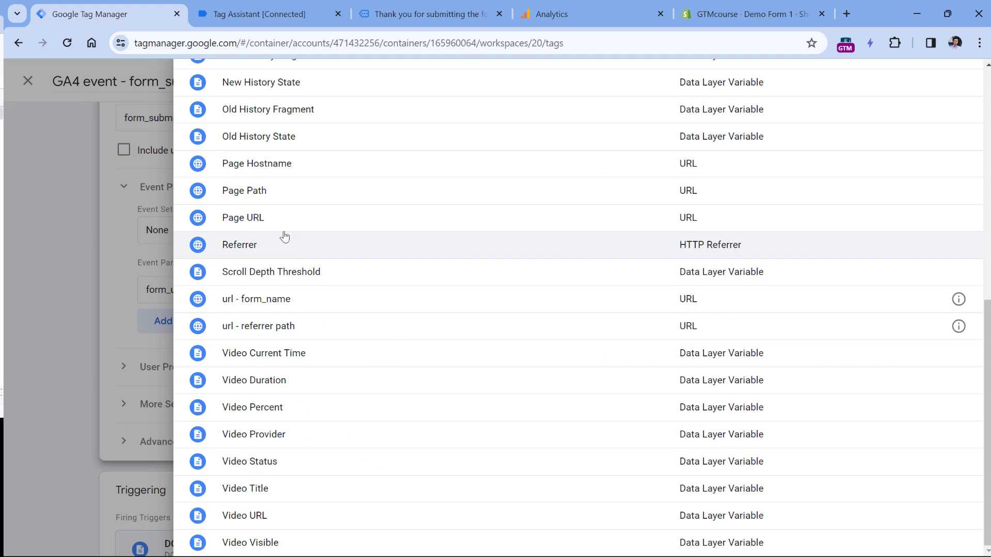
click(259, 306)
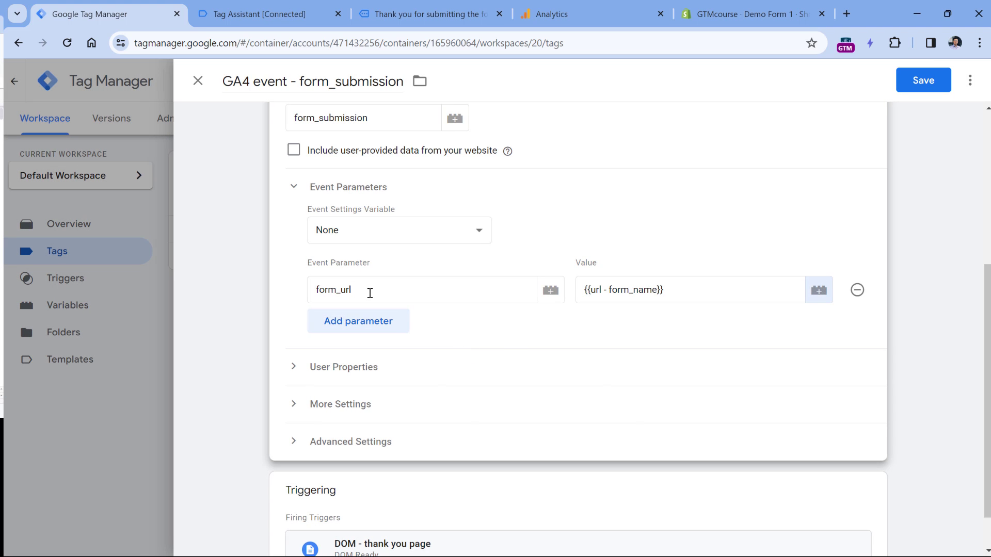
double_click(370, 294)
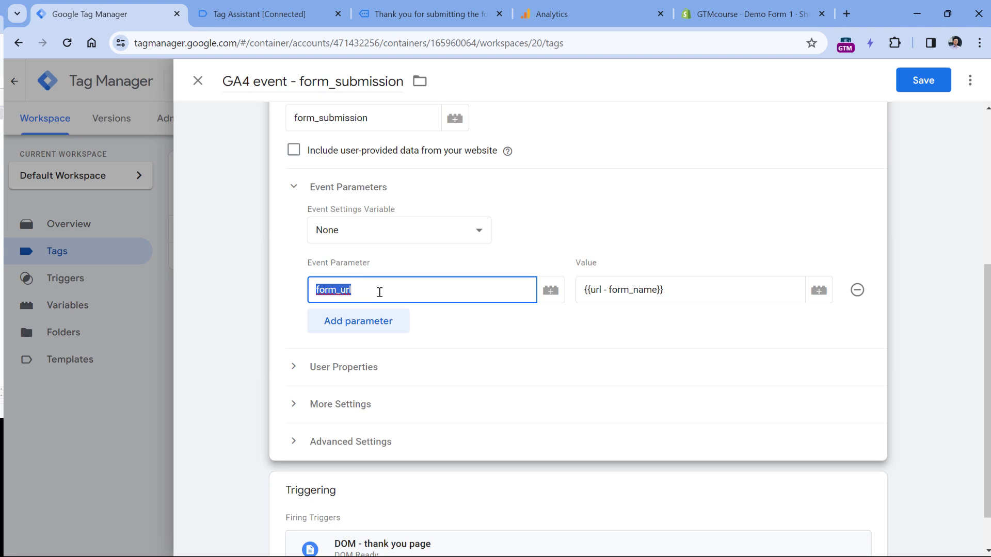
click(923, 80)
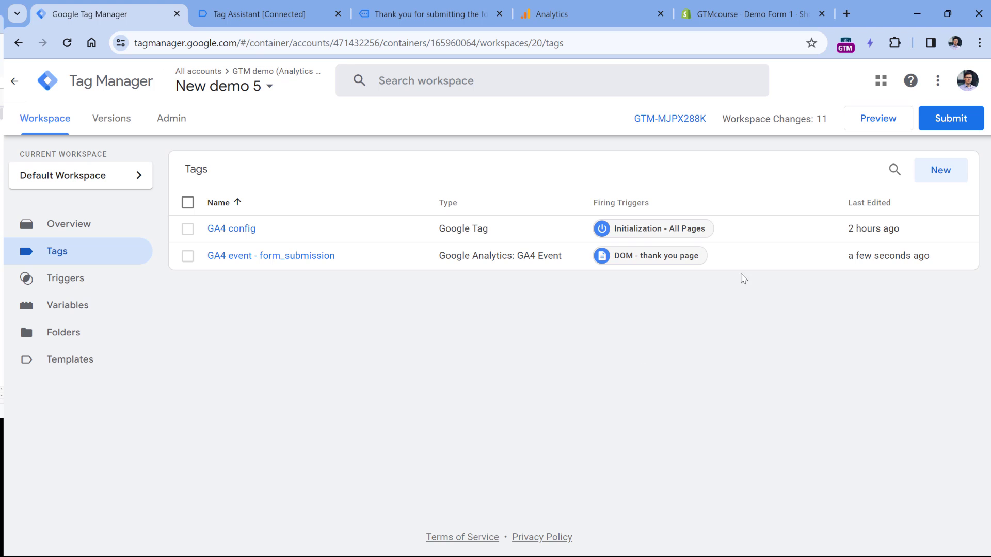
Step: Restart the container preview for the updated tag and submit Demo Form 1 with a test email address
click(880, 124)
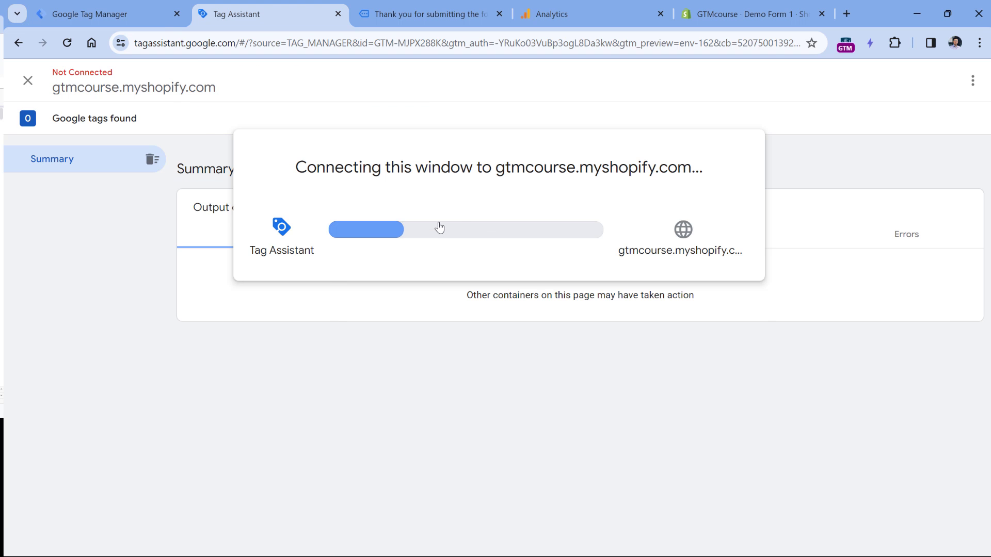
click(498, 316)
click(428, 14)
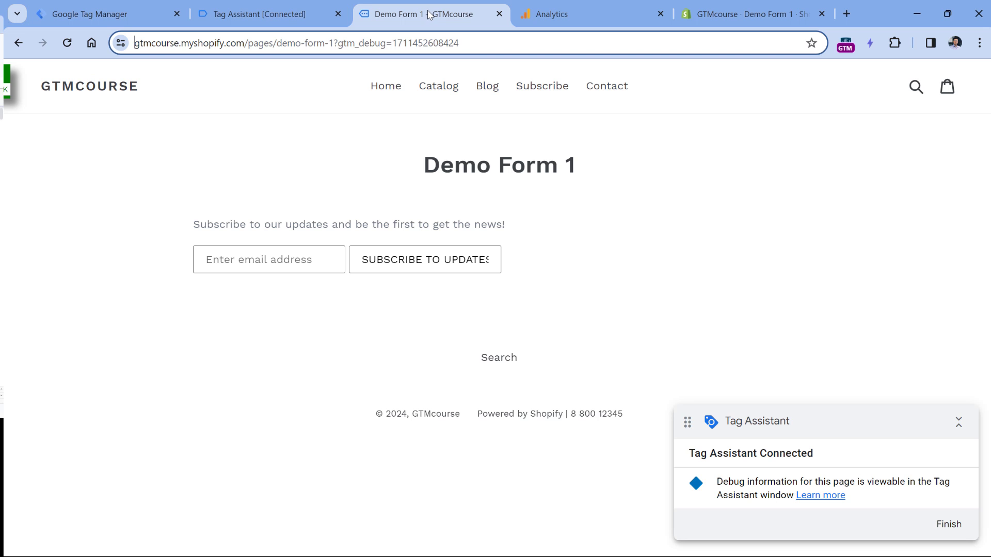
click(243, 261)
text(asd@asd.com)
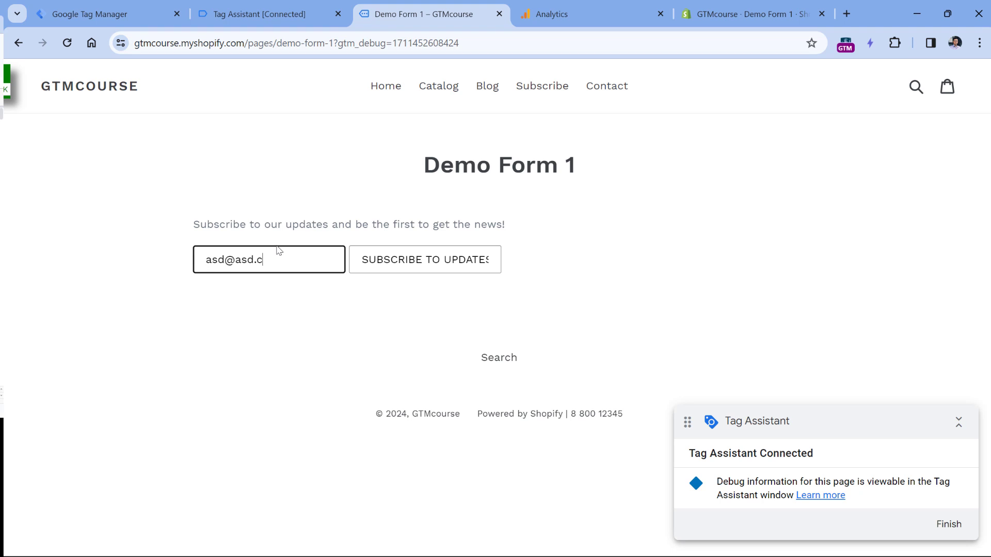
click(425, 260)
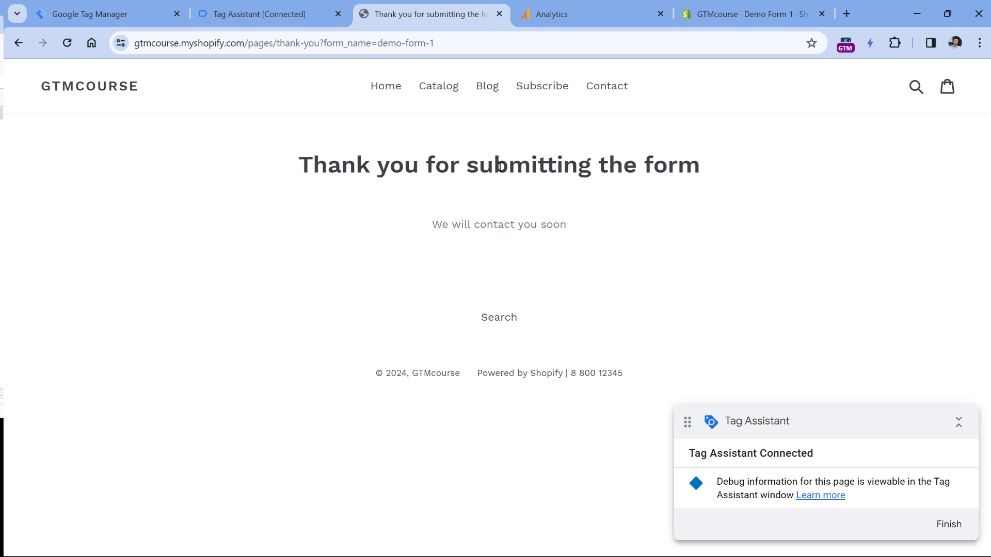
Step: Compare the thank-you URL's form_name parameter with the form_url value in the form_submission tag fired on DOM Ready in Tag Assistant
drag(327, 48, 466, 44)
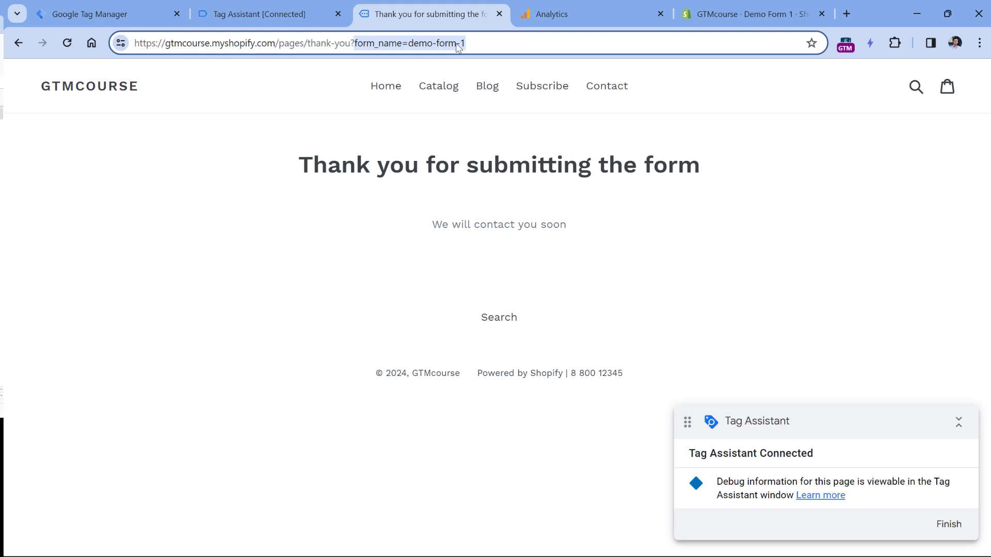
click(247, 14)
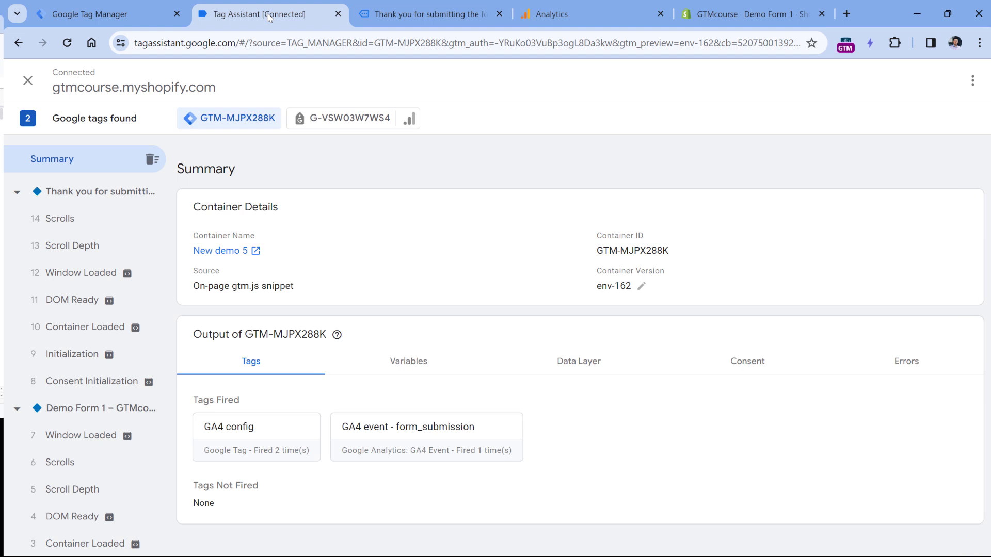
click(70, 301)
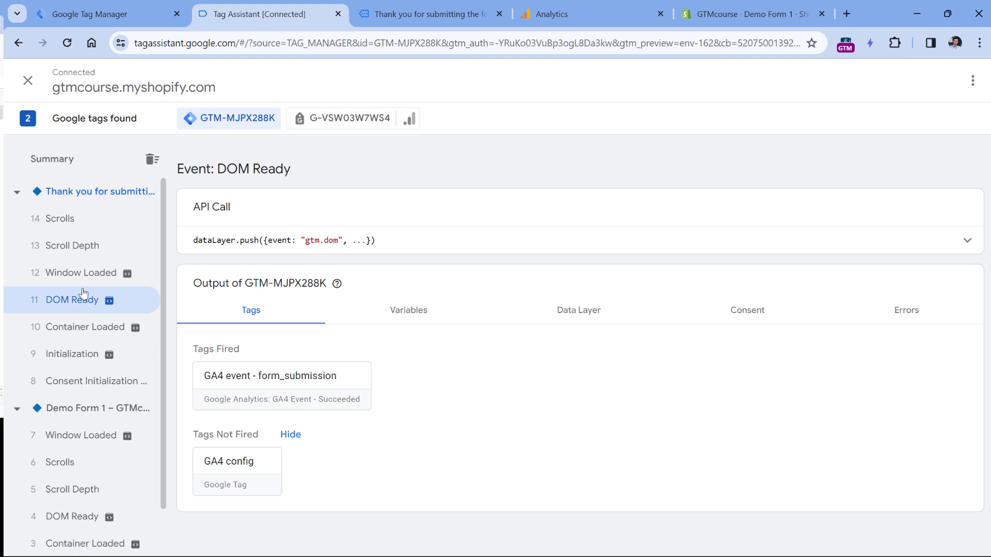
click(281, 388)
drag(535, 304, 576, 304)
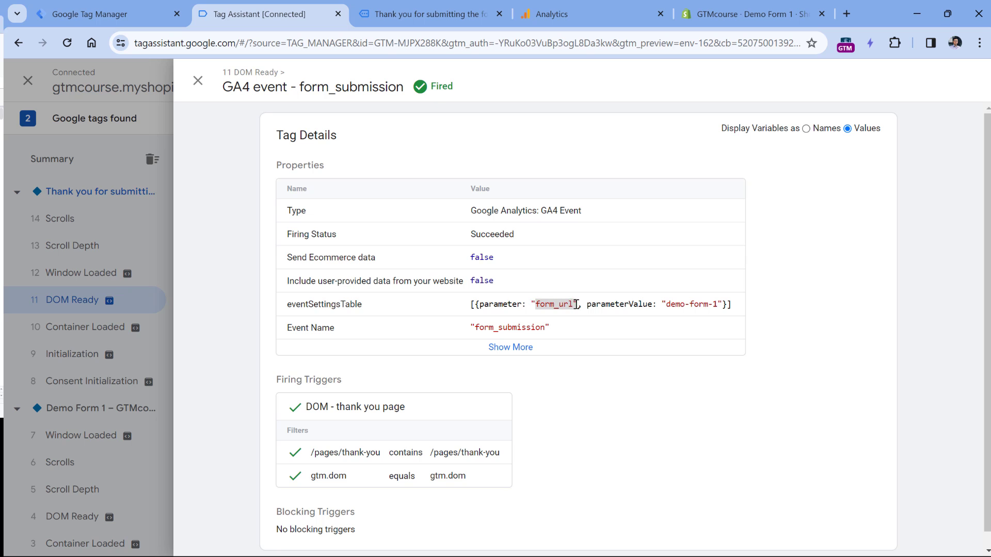
drag(664, 305, 717, 305)
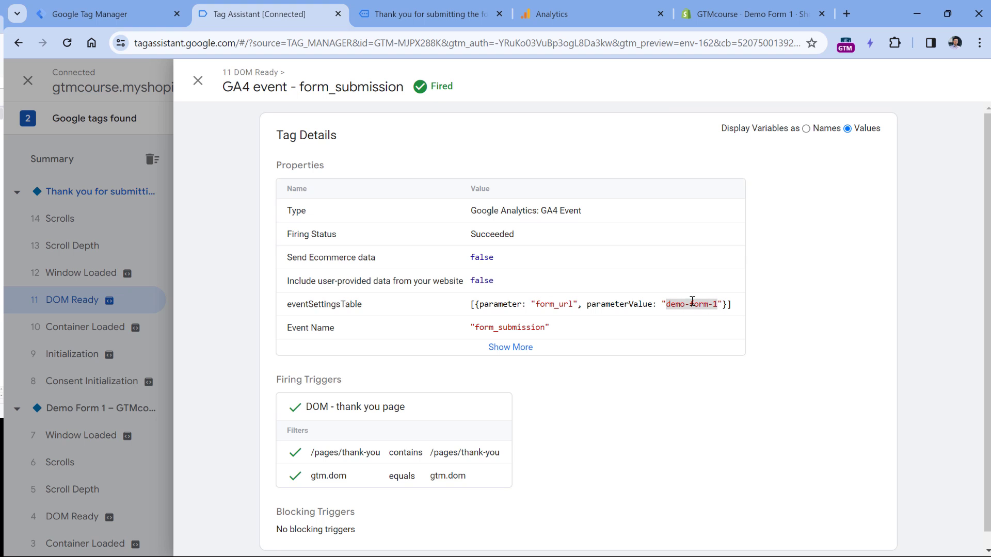
click(427, 21)
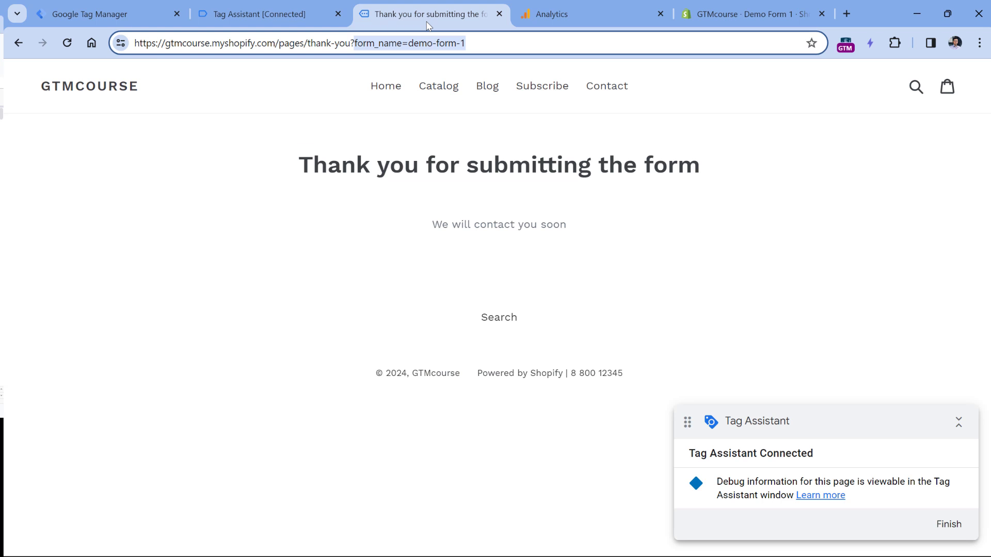
click(432, 45)
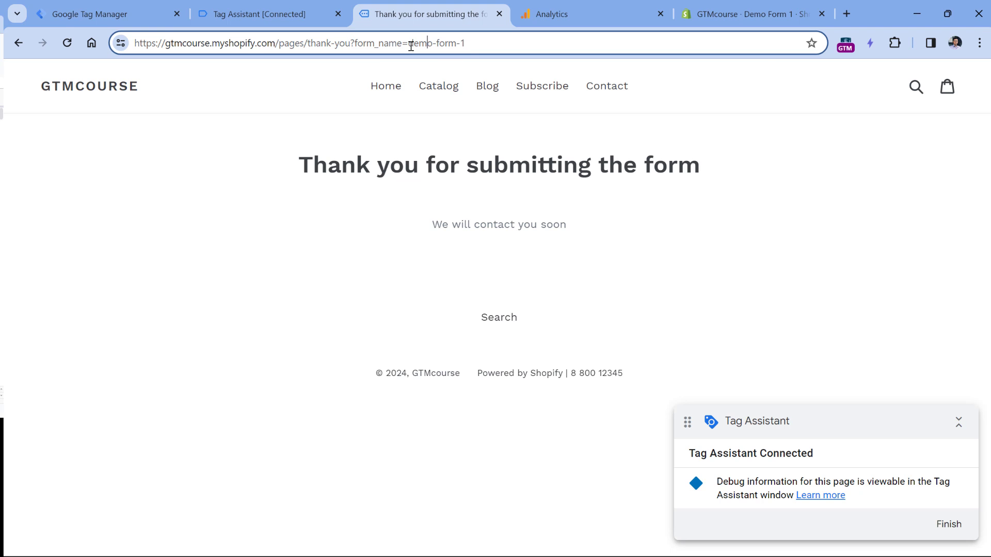
Step: Switch to Google Analytics and inspect the parameters of the newest form_submission event in DebugView
key(ctrl+1)
click(582, 17)
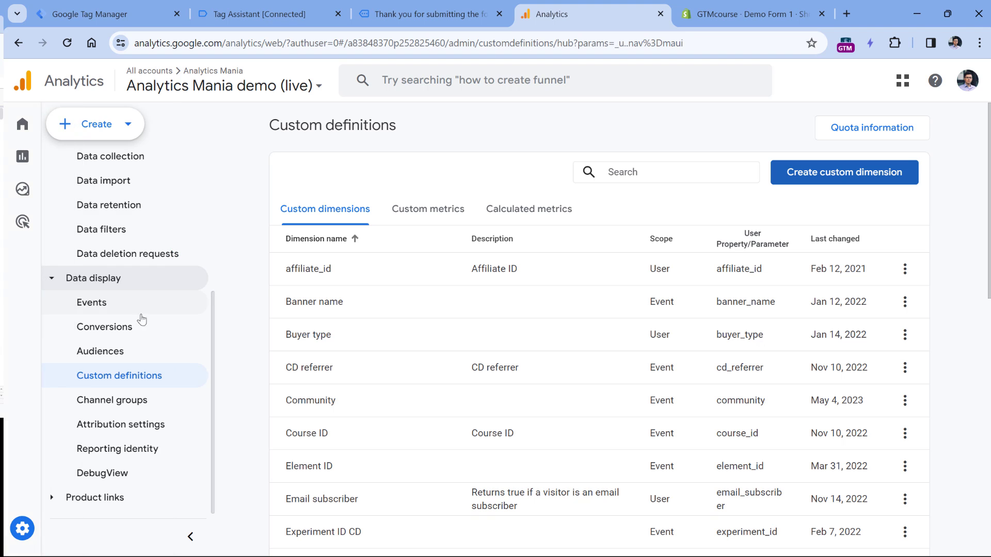
click(113, 471)
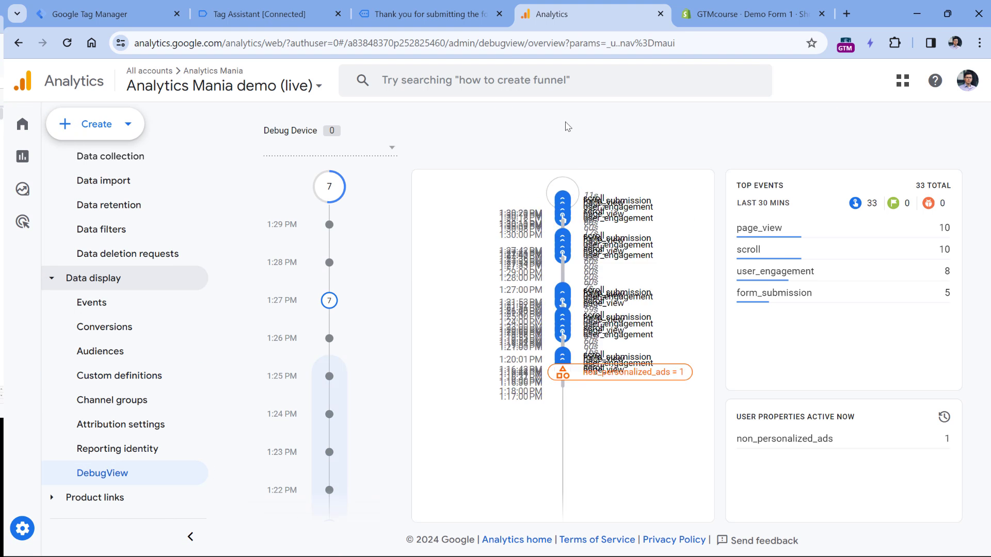
click(614, 288)
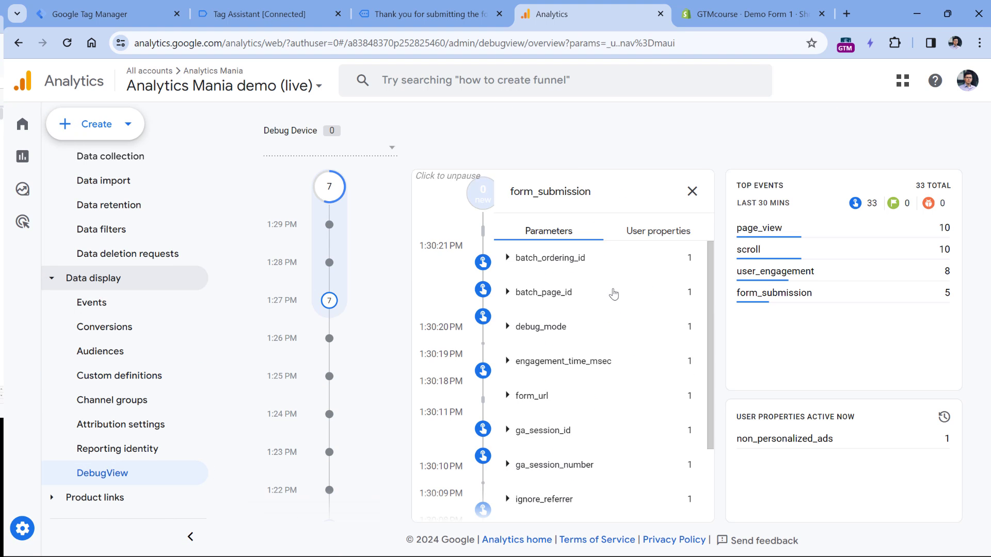
click(571, 304)
drag(567, 324, 514, 325)
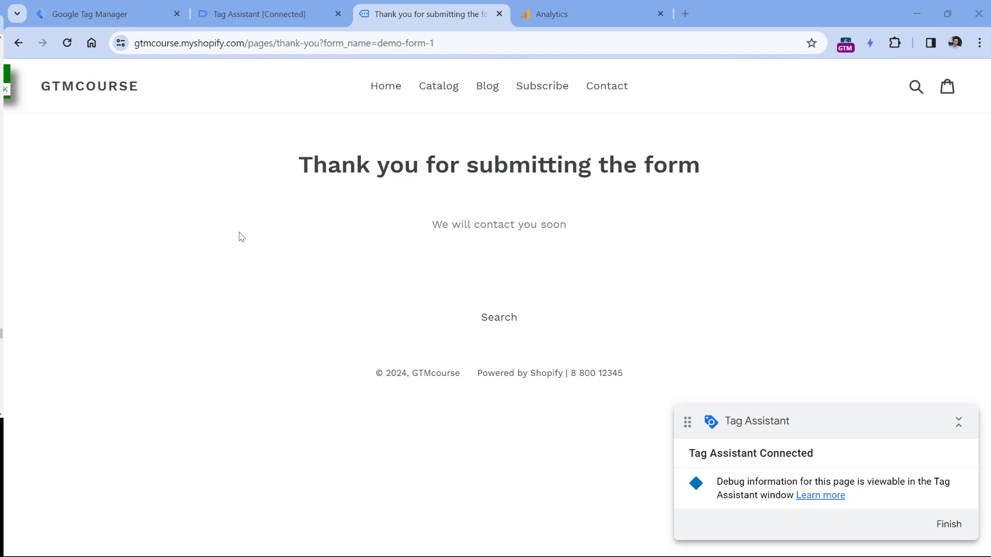
Step: Switch to Notepad++ and examine the dataLayer.push snippet, including its event name and form_name value
key(alt+Tab)
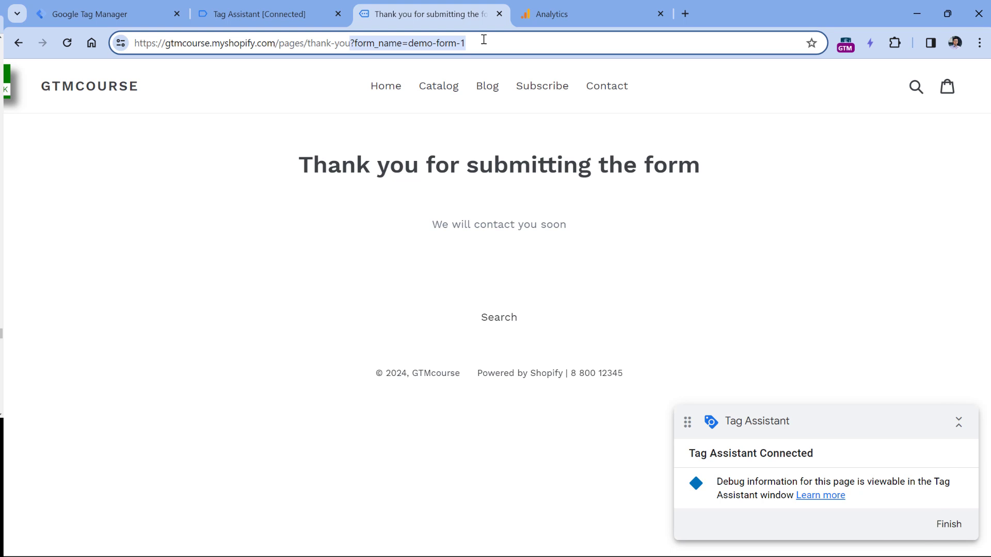
key(alt+Tab)
click(368, 248)
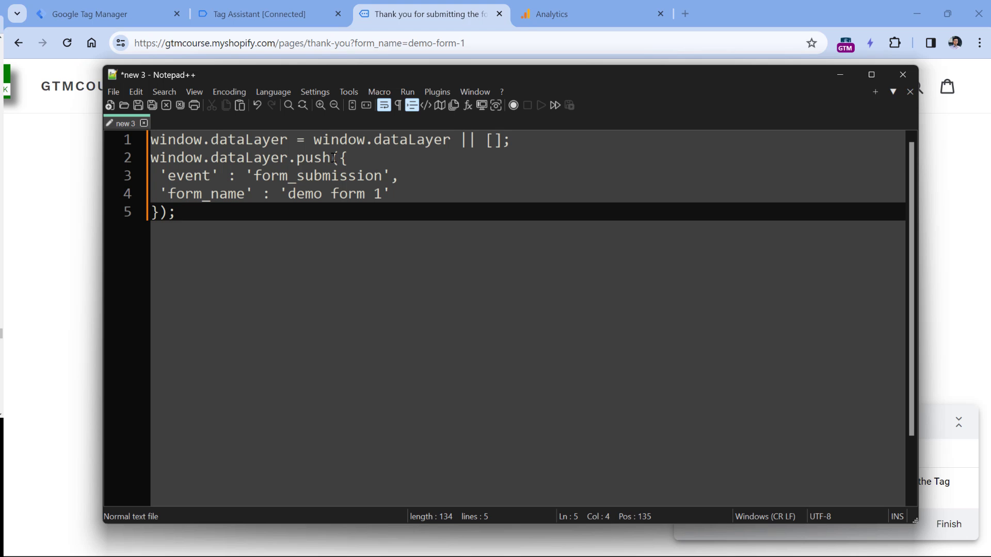
drag(331, 157, 93, 158)
double_click(189, 176)
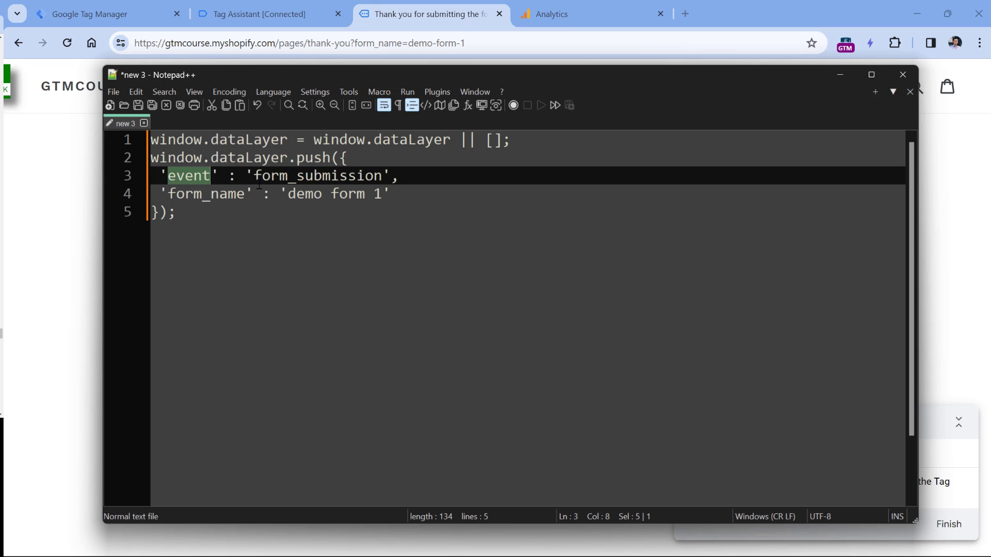
double_click(311, 177)
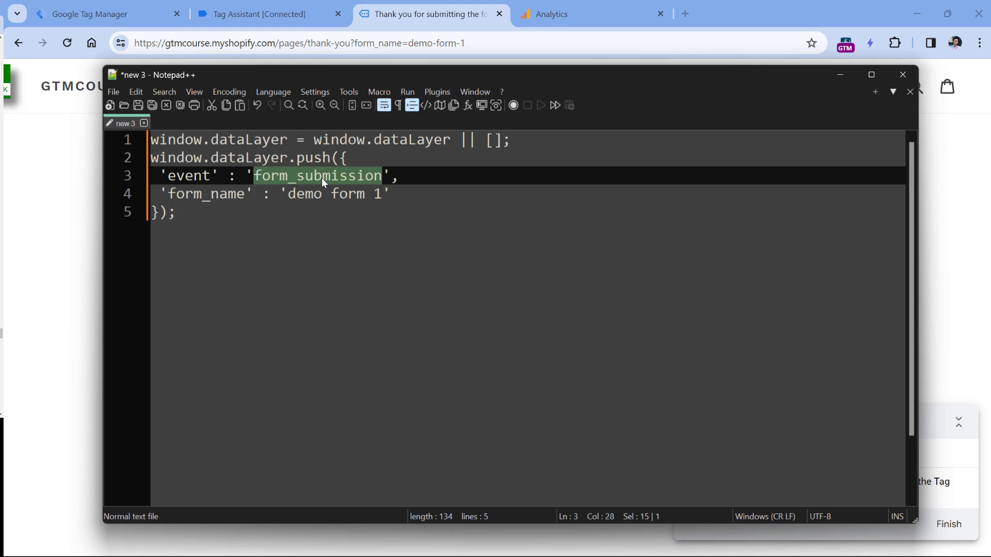
click(288, 194)
key(shift+Right)
key(shift+Right)
key(shift+Right)
key(shift+Right)
key(shift+Right)
key(shift+Right)
key(shift+Right)
key(shift+Right)
key(shift+Right)
key(shift+Right)
key(shift+Right)
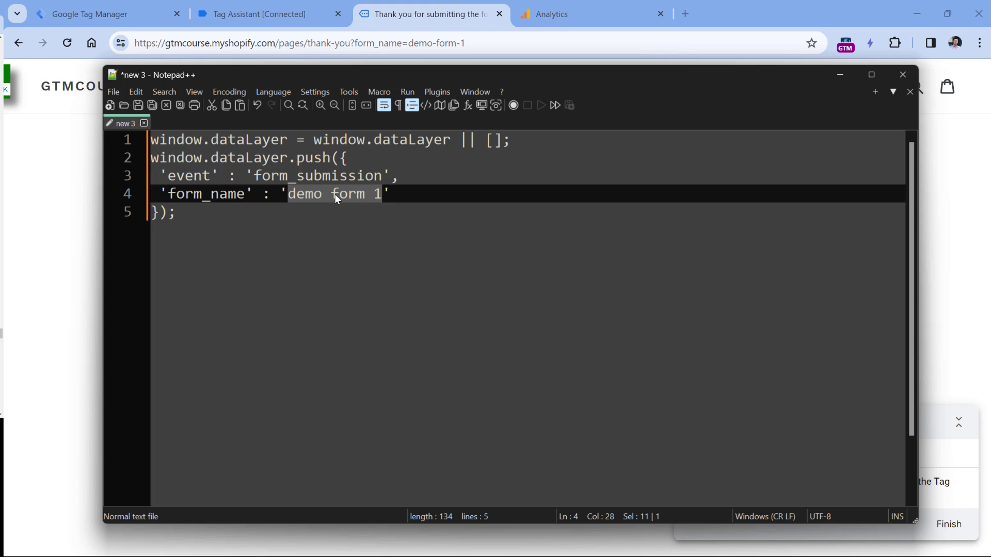
Step: Review the complete dataLayer.push snippet, then single out its form_name value 'demo form 1'
drag(195, 214, 144, 130)
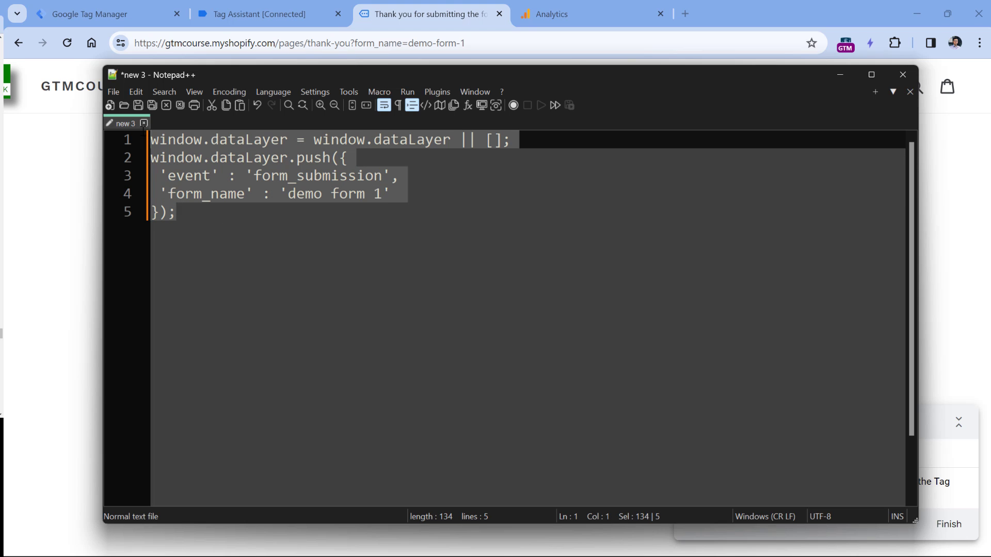
click(287, 178)
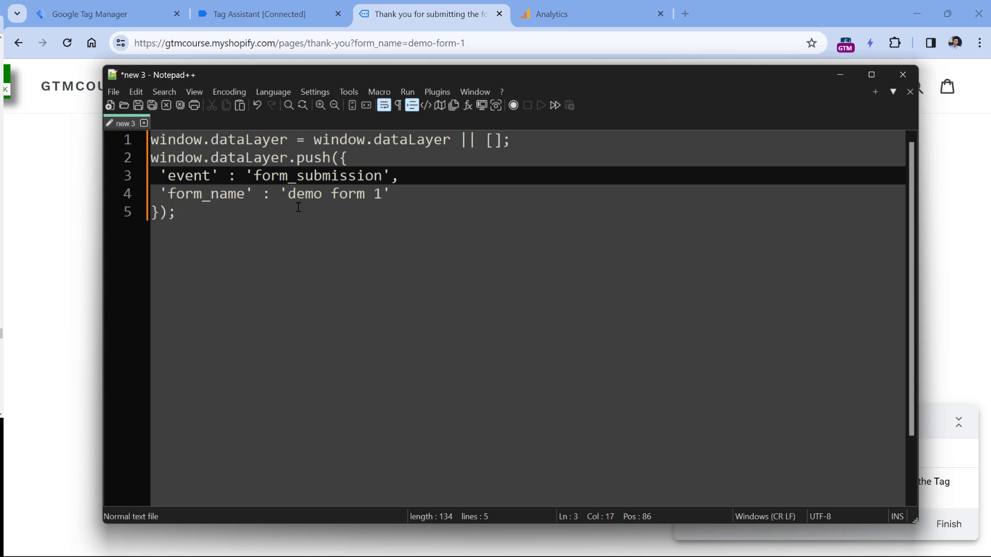
drag(288, 194, 382, 195)
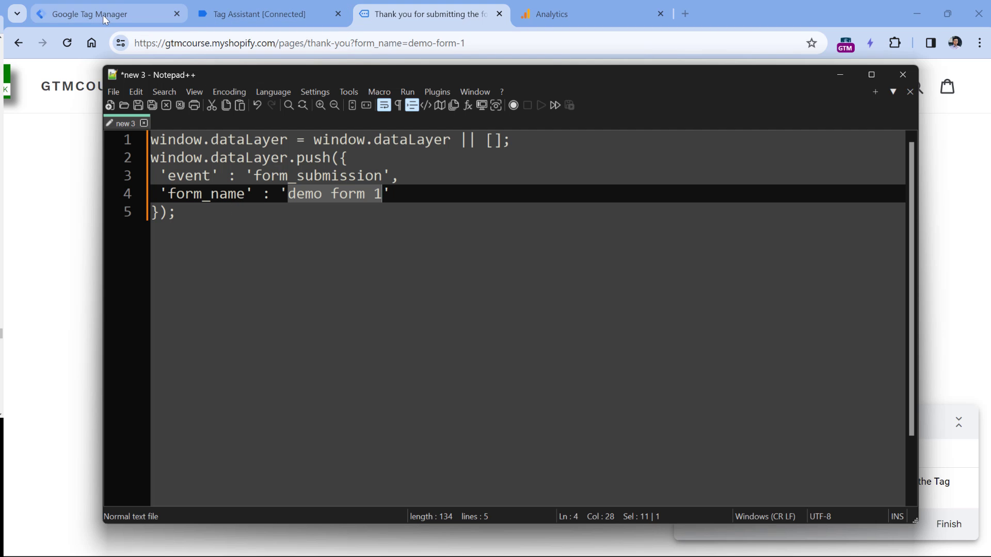
Step: Switch to Google Tag Manager, restart the container preview and submit Demo Form 1 with a test email address to reach the thank-you page
click(86, 16)
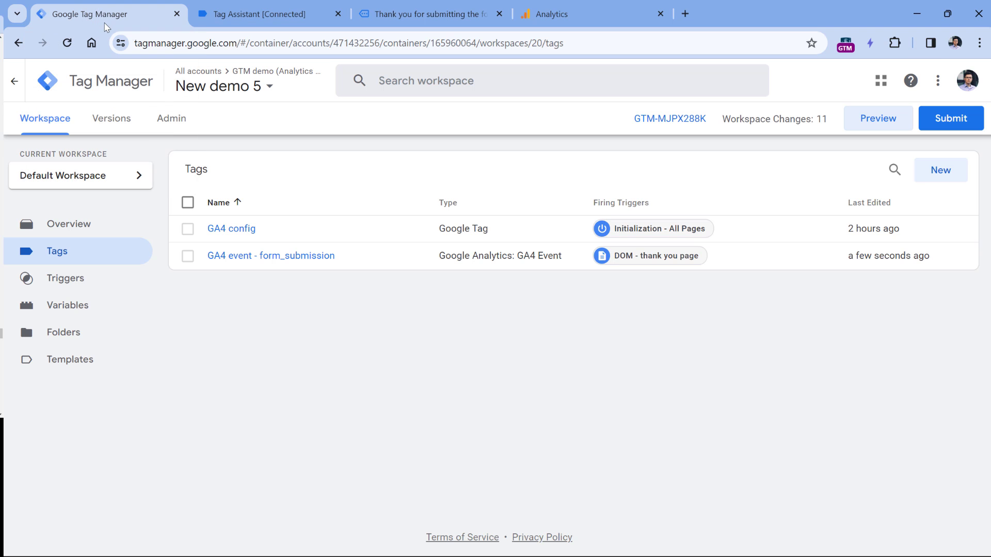
click(889, 118)
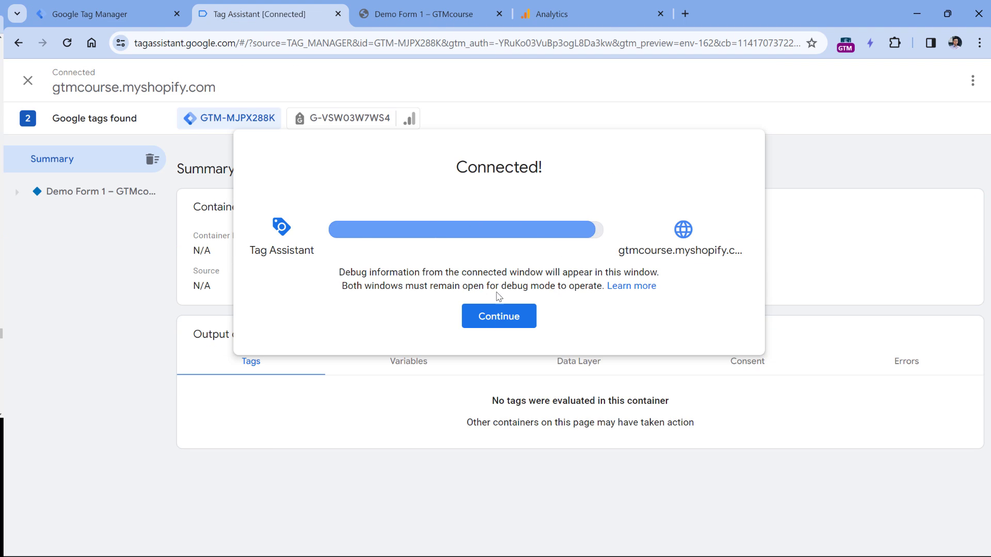
click(499, 316)
click(429, 13)
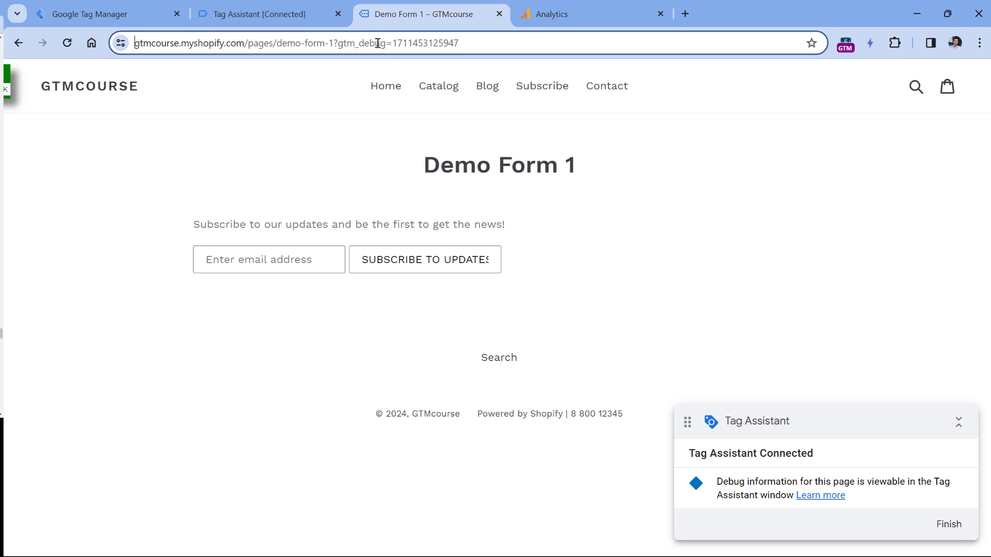
click(282, 254)
text(asd@asd.com)
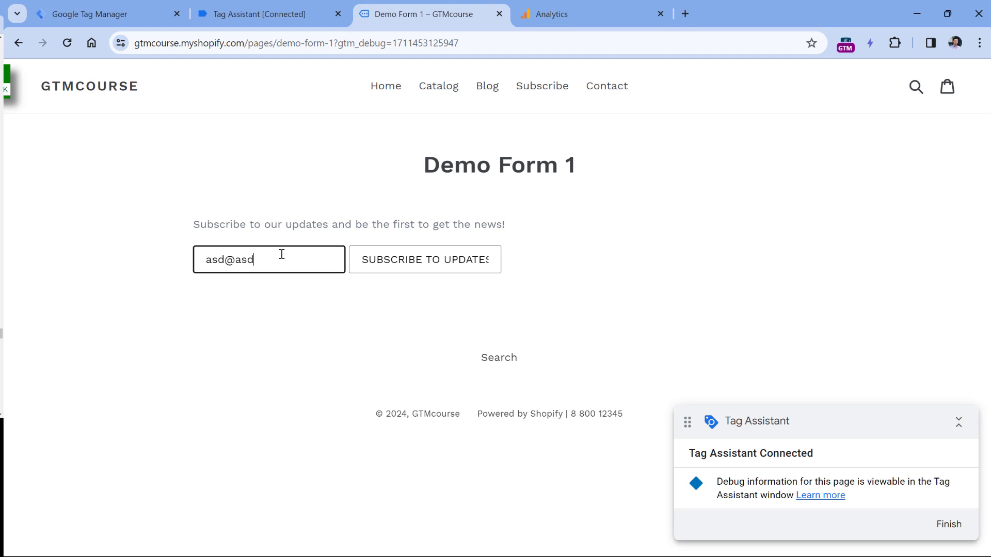
click(429, 262)
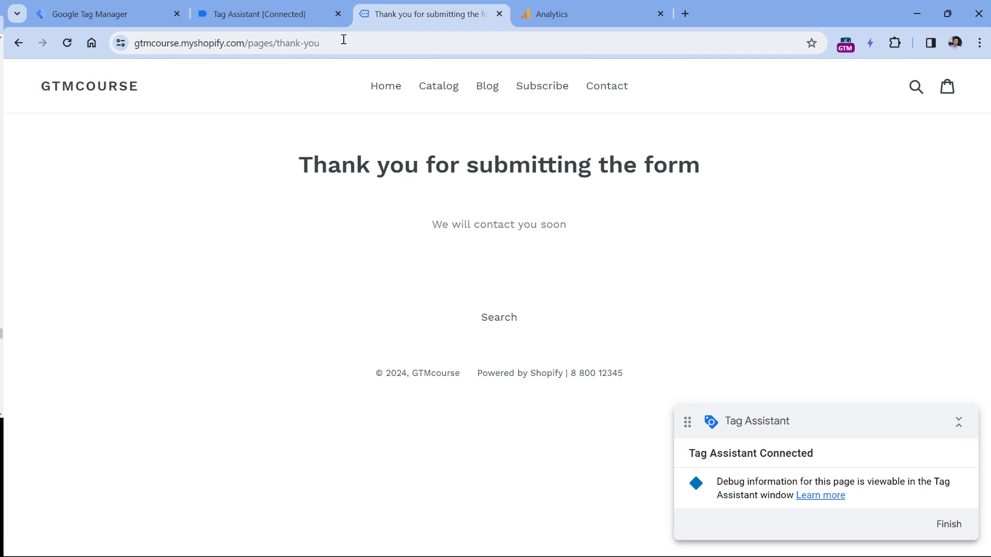
drag(289, 163, 630, 277)
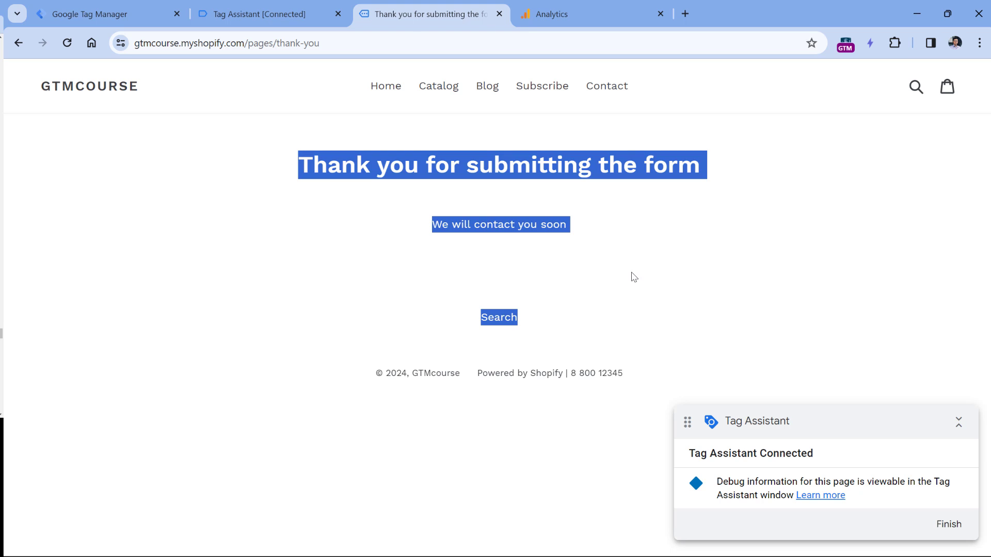
Step: Switch to Tag Assistant and examine the form_submission event's full dataLayer.push call, including its form_name value
click(265, 17)
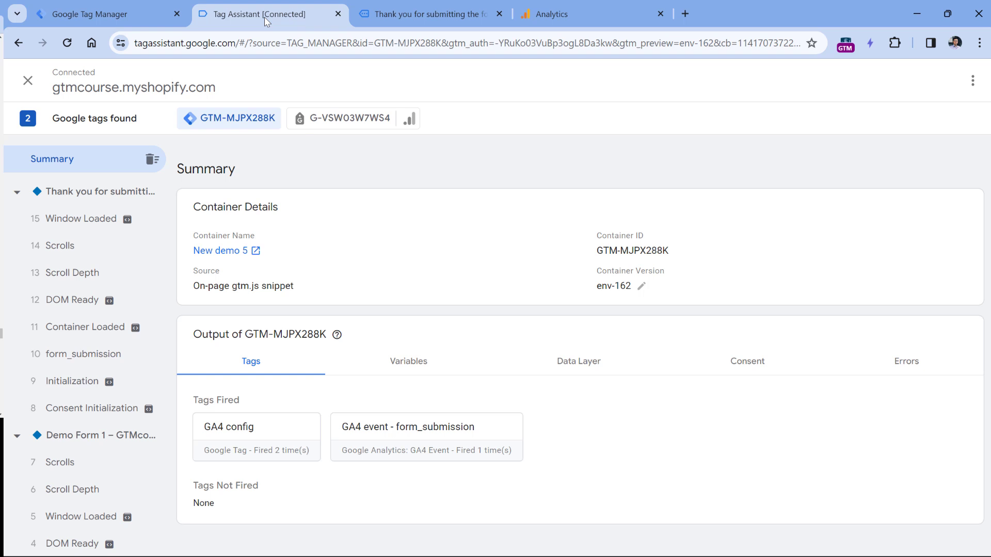
click(88, 356)
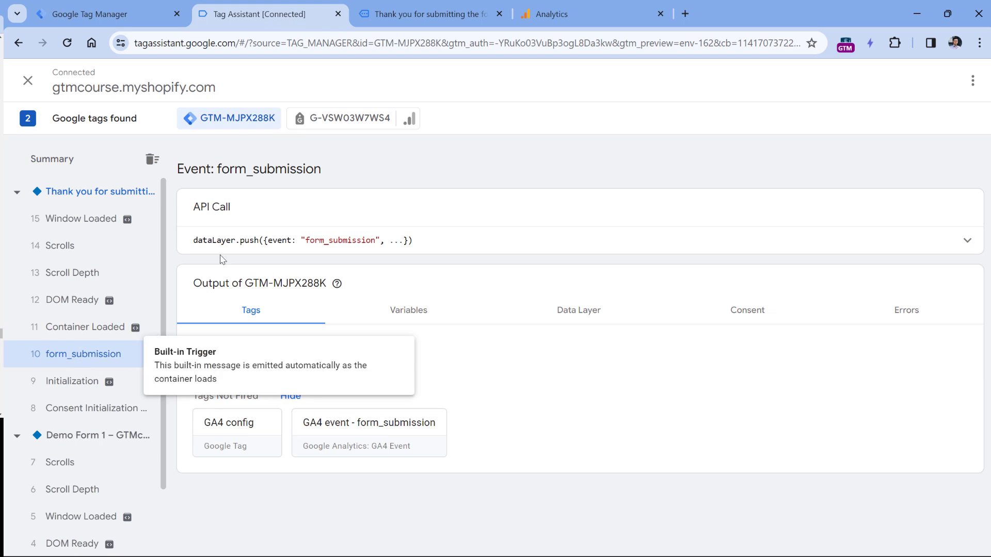
click(452, 236)
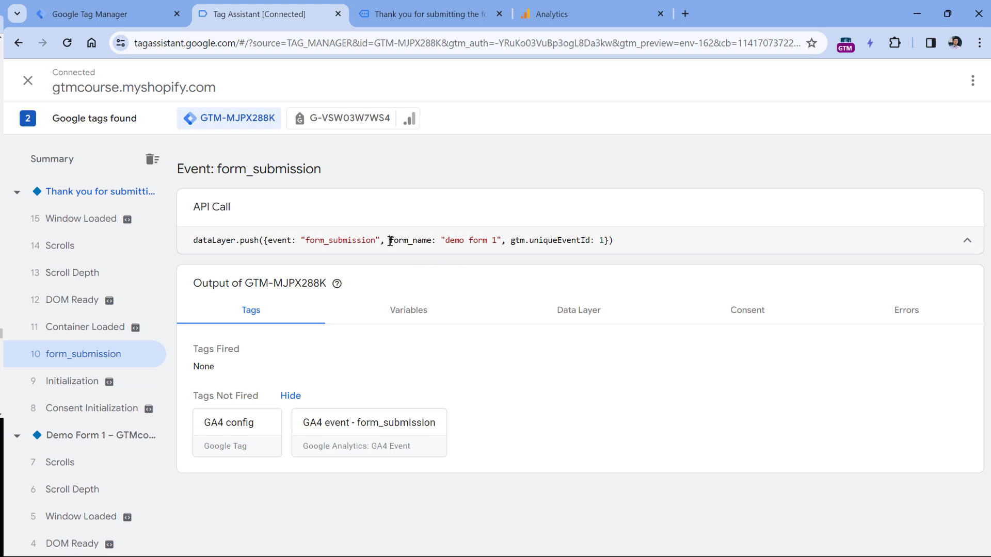
drag(389, 241, 497, 237)
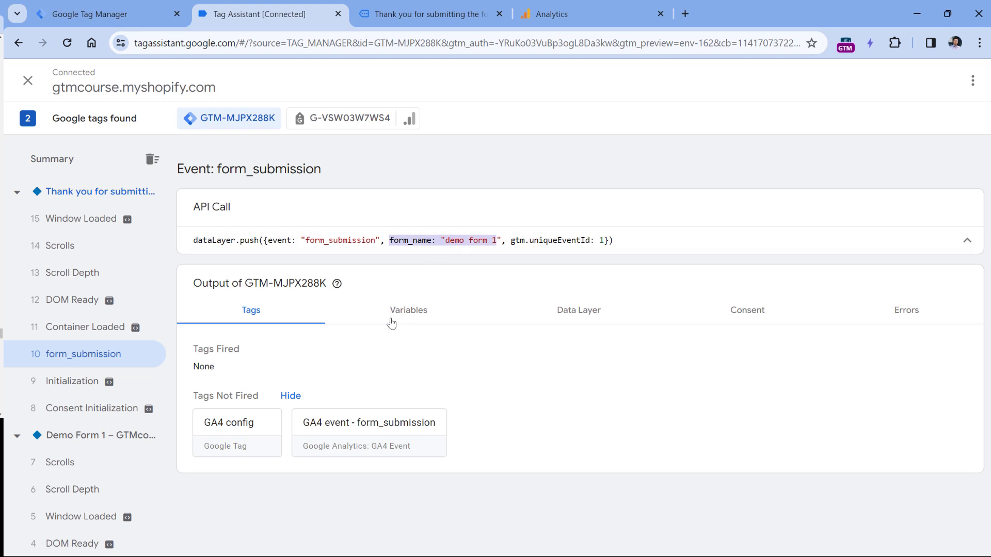
Step: Look through the form_submission event's variables for one that returns the form_name value from the dataLayer.push call
click(409, 310)
scroll(369, 285, down, 4)
scroll(368, 286, down, 8)
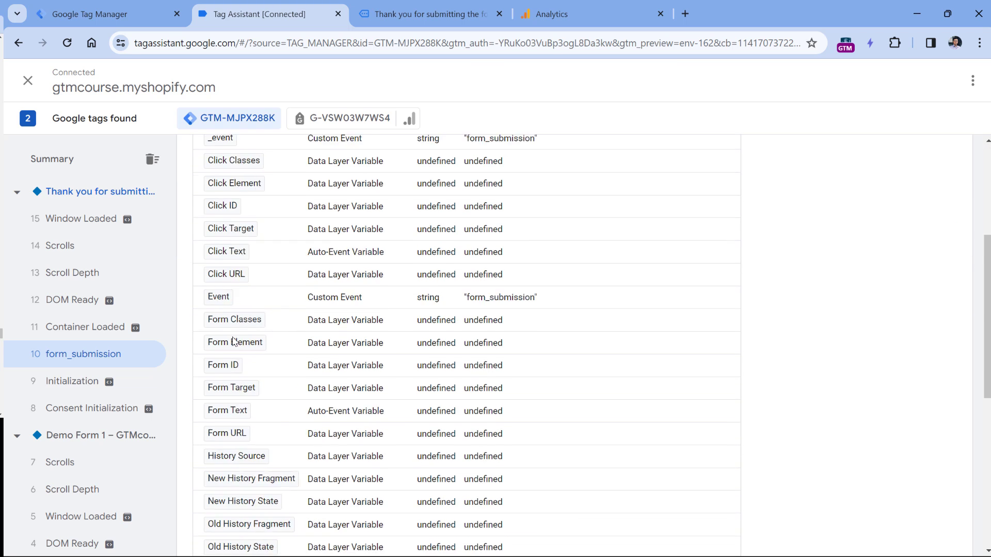
scroll(369, 330, up, 12)
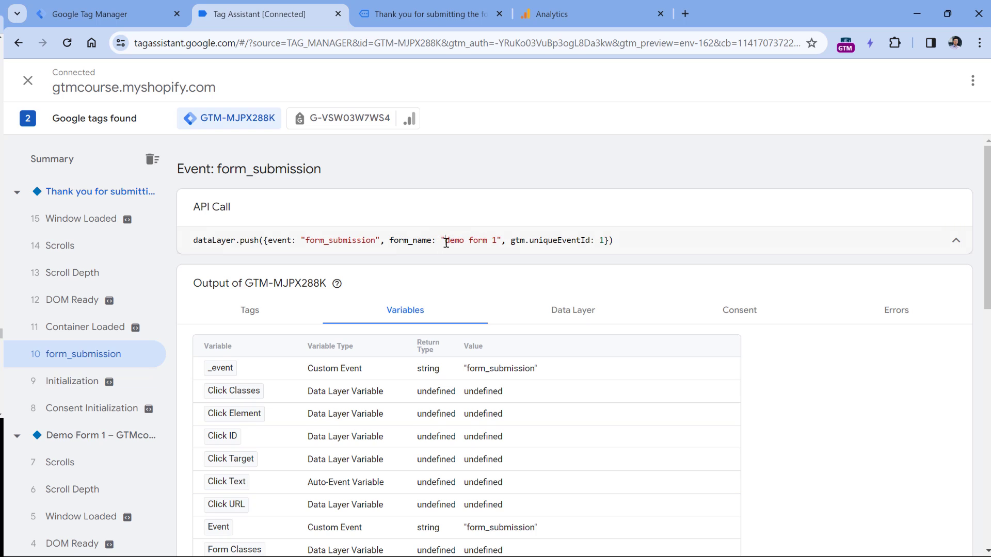
drag(445, 240, 497, 240)
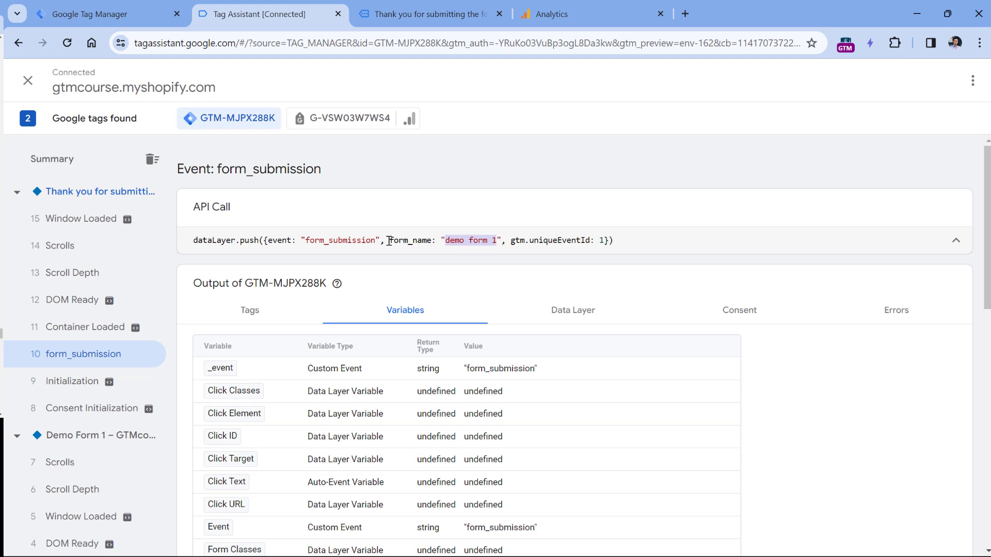
drag(389, 241, 499, 240)
click(423, 241)
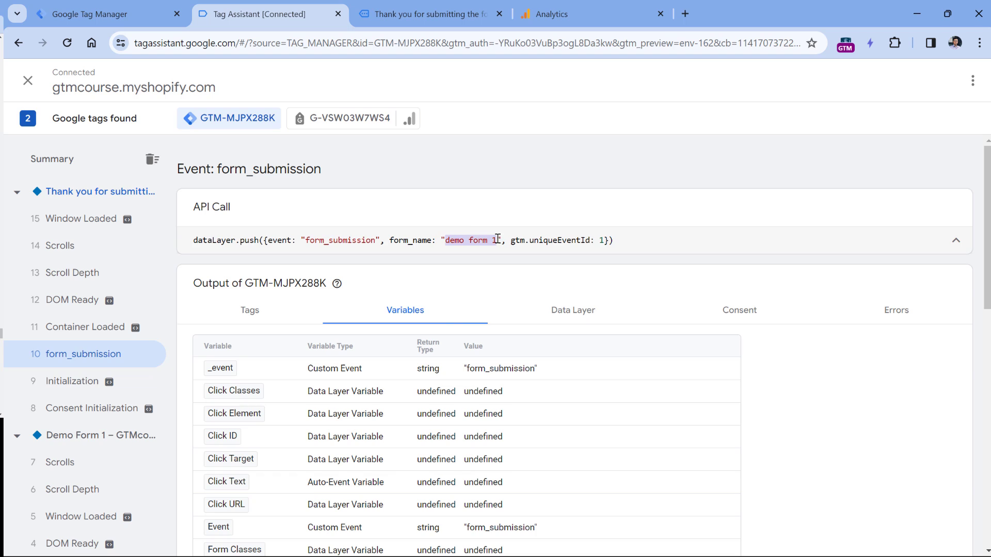
Step: Switch to Google Tag Manager and start a new user-defined variable of type Data Layer Variable
click(104, 14)
click(65, 308)
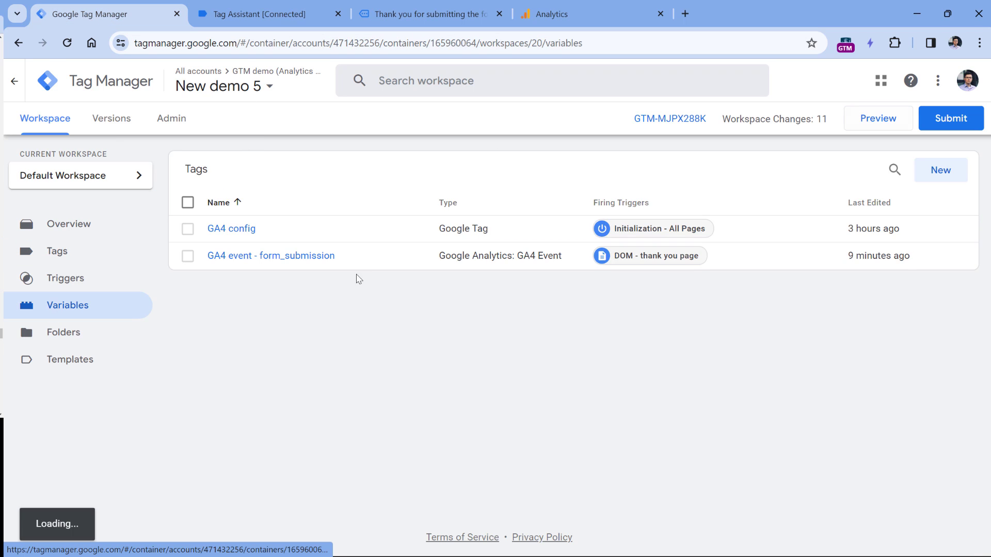
scroll(400, 212, down, 10)
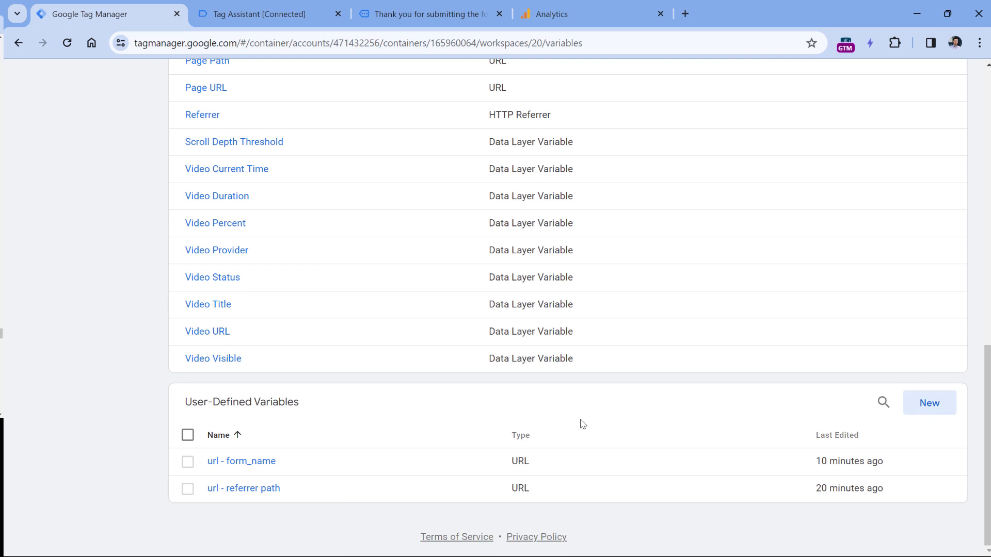
click(929, 404)
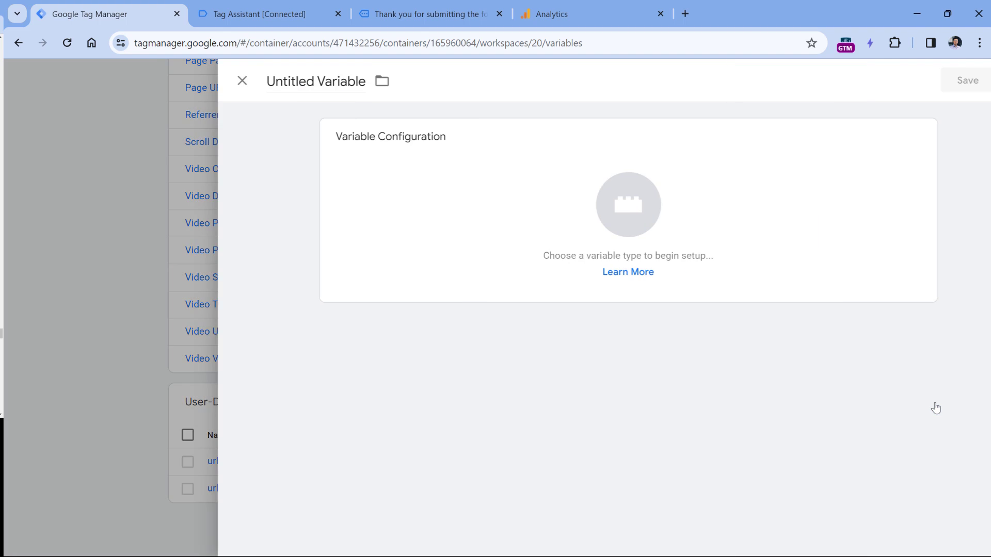
click(410, 211)
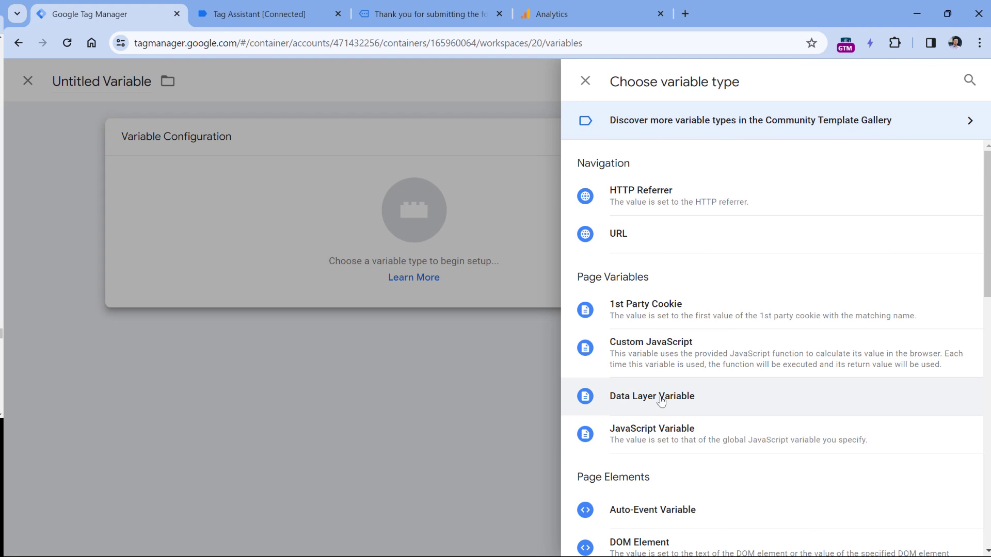
click(662, 396)
click(373, 272)
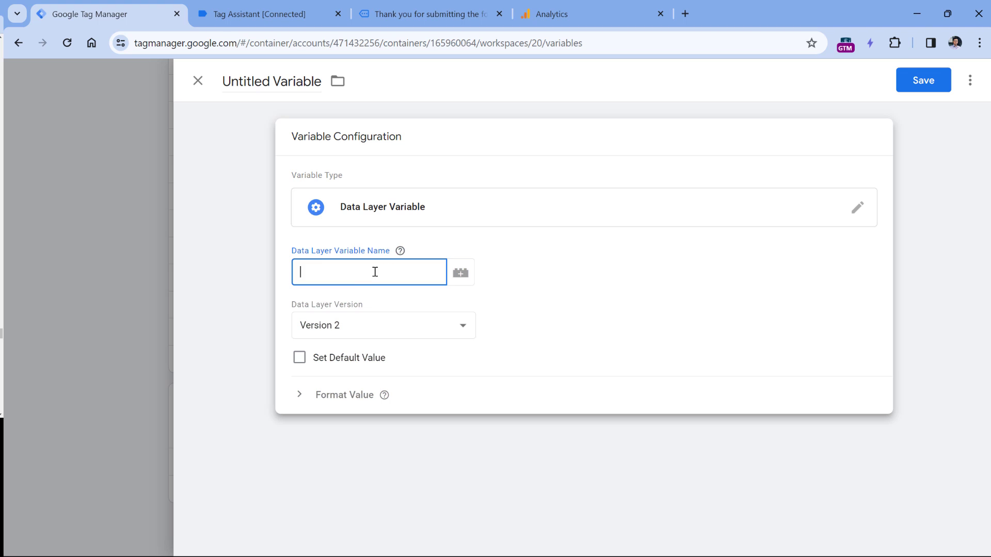
Step: Copy the form_name key from Tag Assistant's dataLayer.push call and use it as the Data Layer Variable Name
click(258, 13)
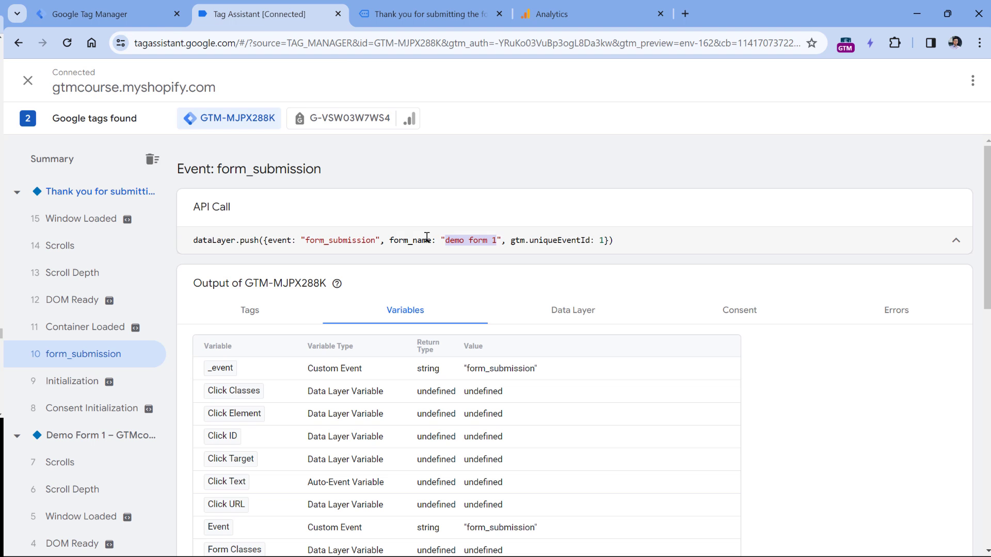
double_click(408, 240)
right_click(409, 243)
click(445, 253)
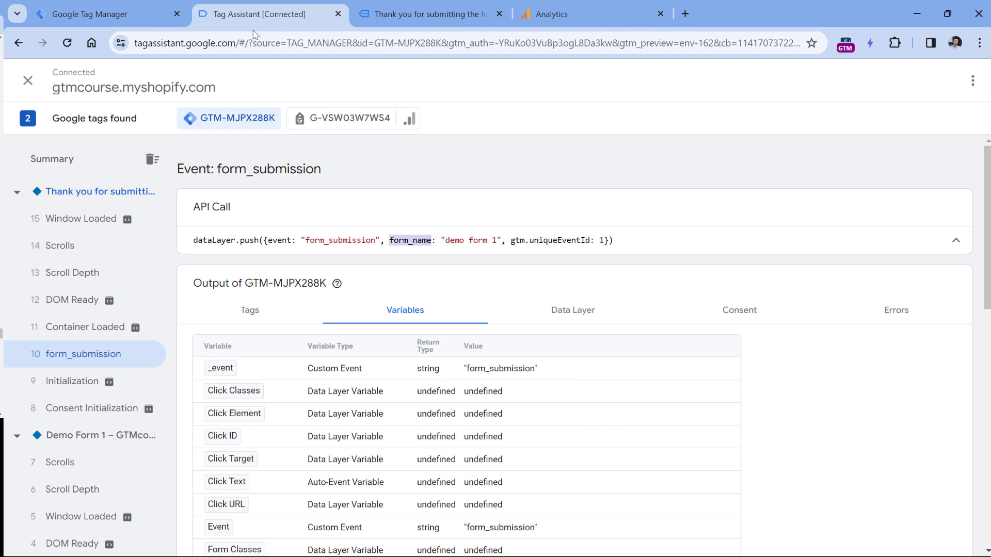
click(88, 14)
key(ctrl+v)
Step: Name the variable 'dlv - form_name' and save it
click(268, 79)
text(dlv )
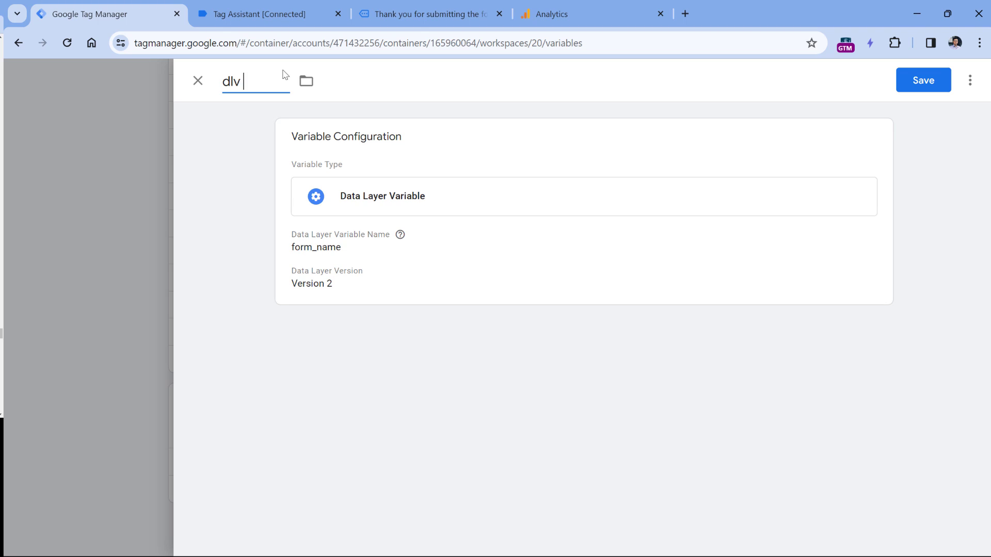
text(-)
key(ctrl+v)
click(923, 81)
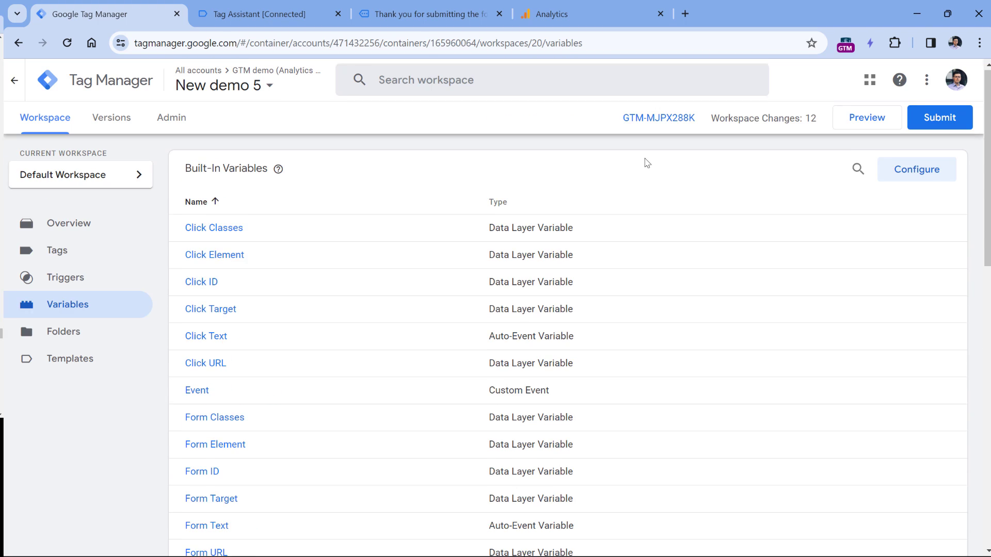
Step: In the GA4 event - form_submission tag, set the form_url parameter's value to {{dlv - form_name}}
click(58, 254)
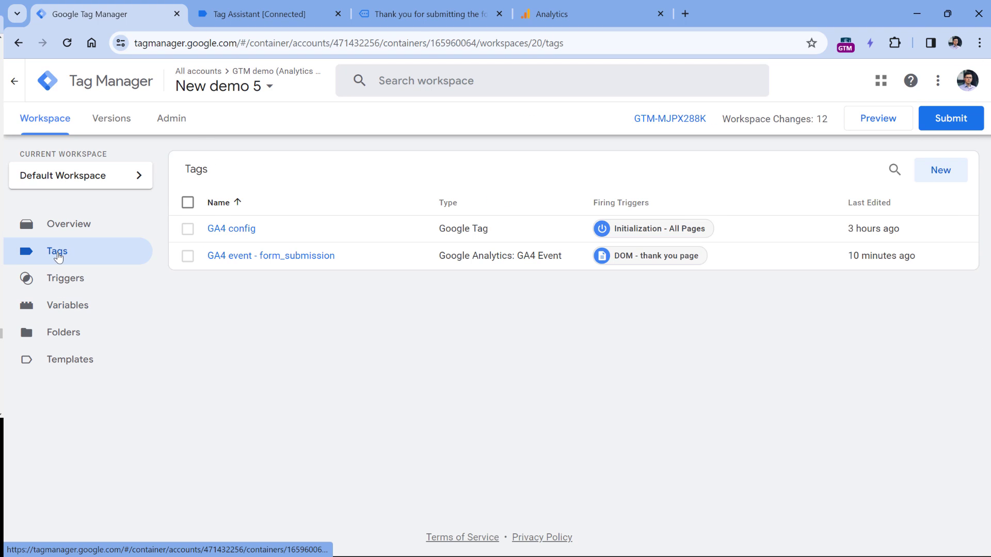
click(272, 259)
scroll(516, 361, down, 1)
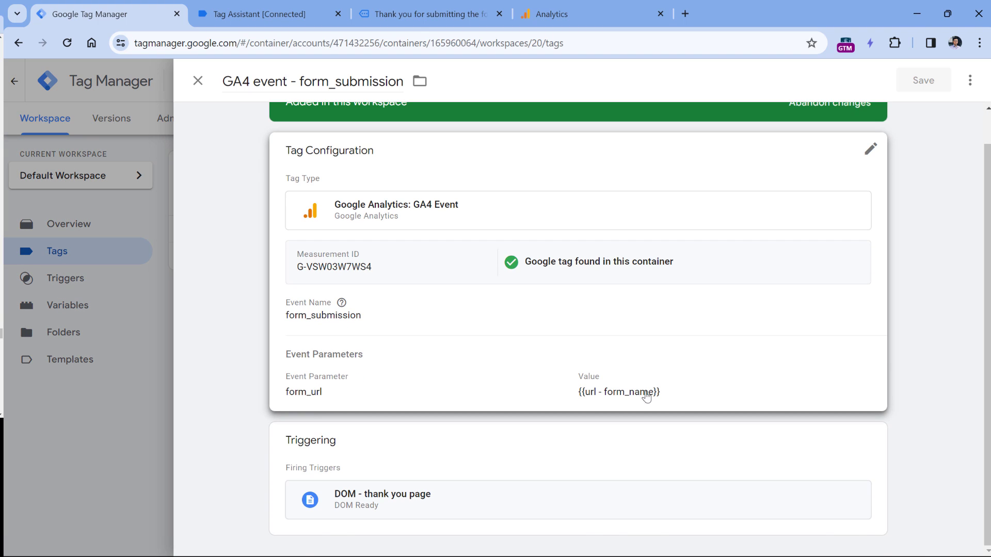
click(645, 393)
scroll(624, 381, down, 2)
triple_click(676, 392)
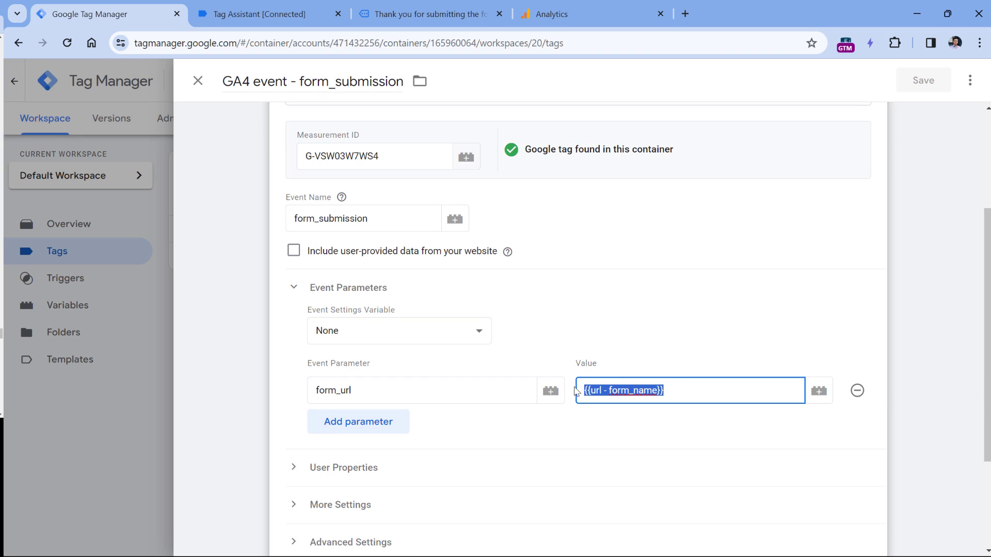
key(BackSpace)
click(819, 391)
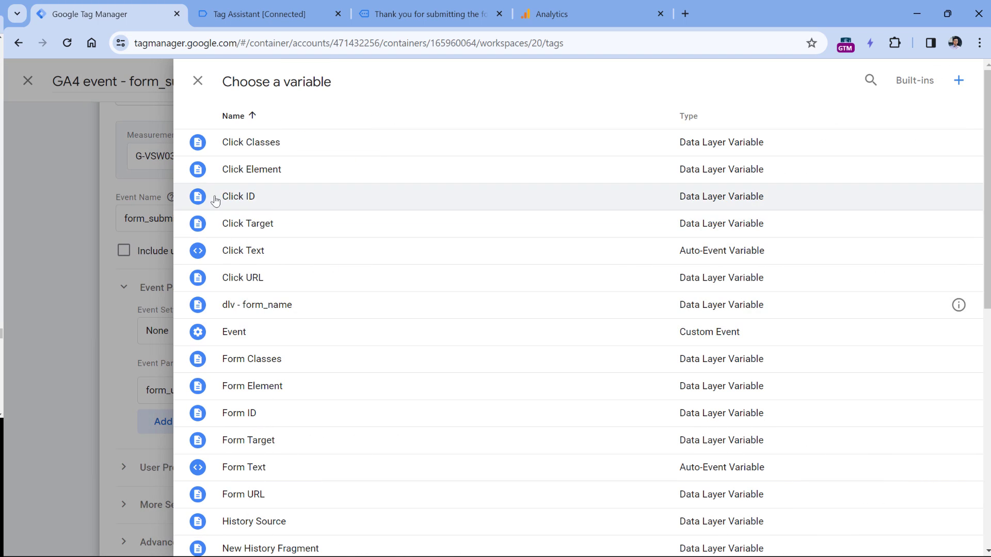
click(320, 305)
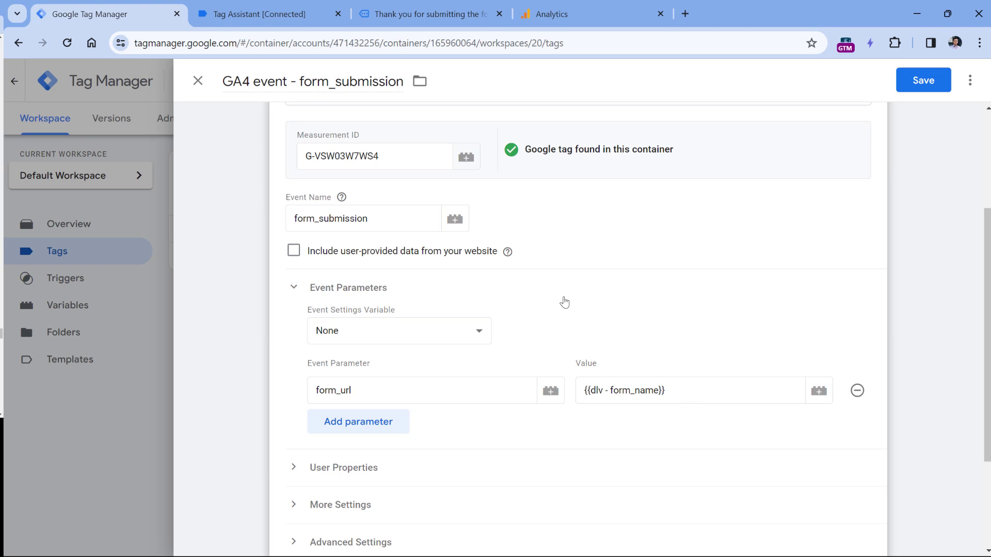
Step: Remove the 'DOM - thank you page' firing trigger from the GA4 event - form_submission tag
scroll(568, 278, down, 3)
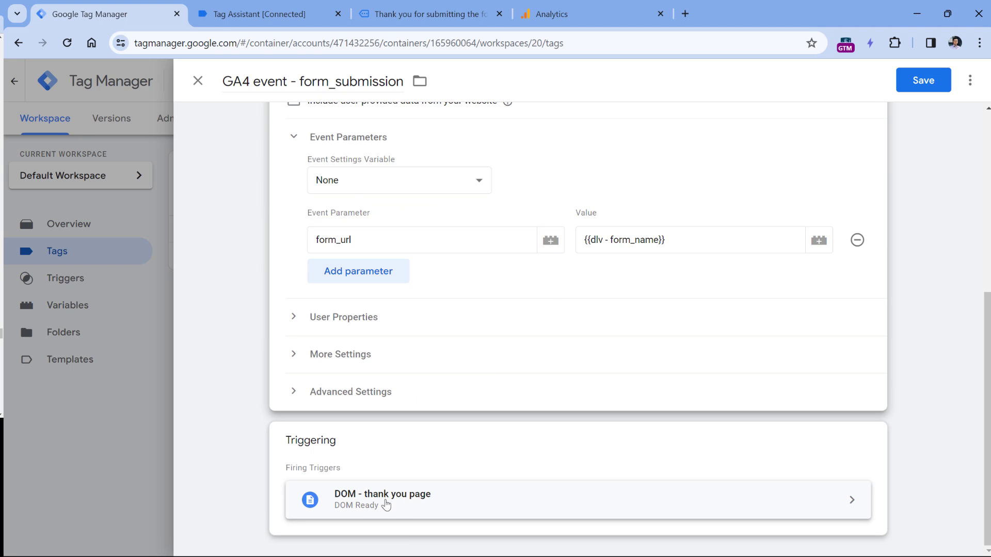
click(258, 14)
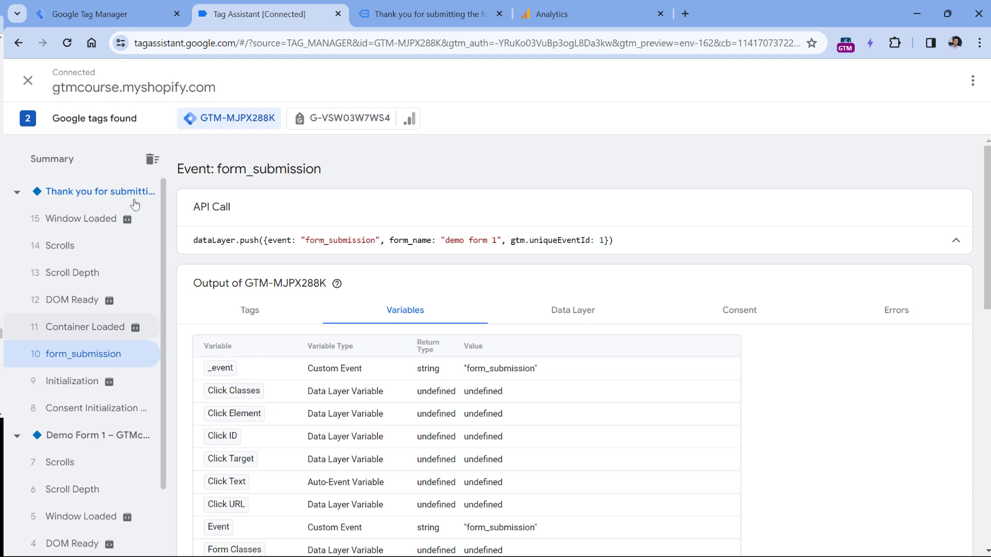
click(106, 14)
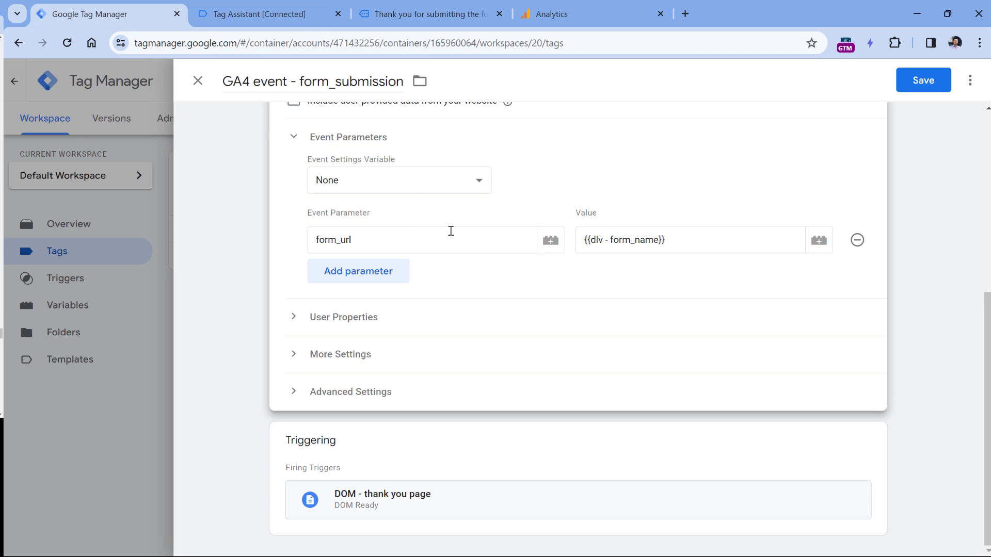
click(418, 453)
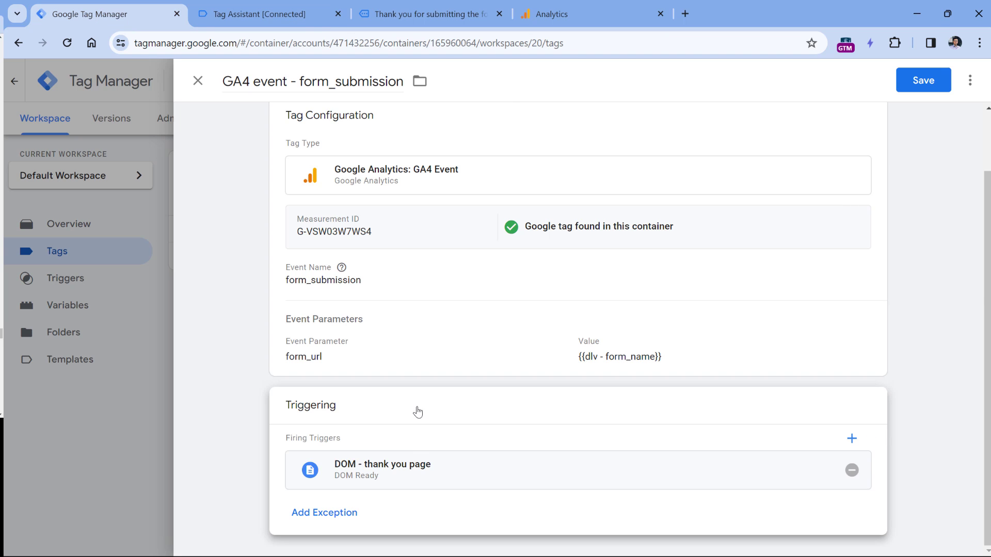
click(852, 472)
Step: Start a new firing trigger of type Custom Event for the tag
click(431, 429)
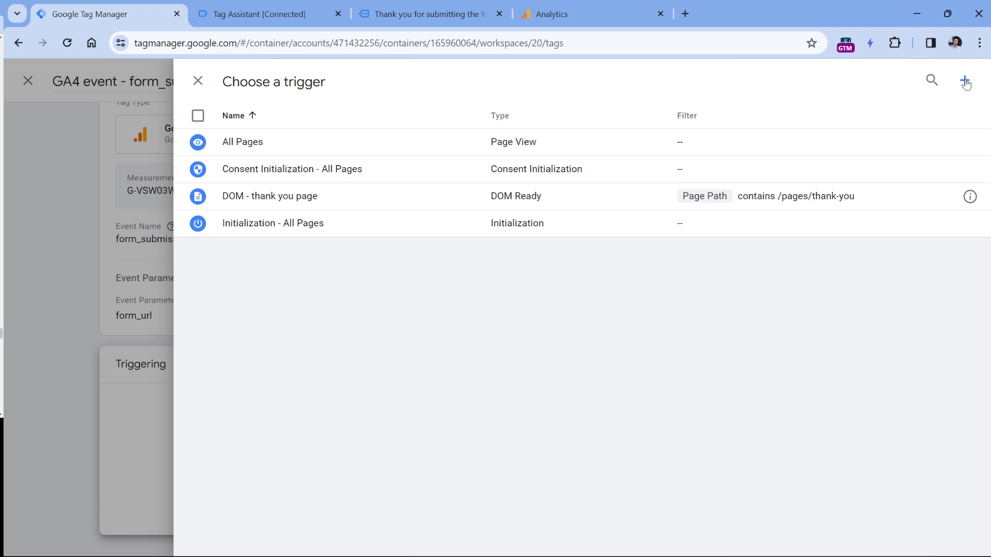
click(965, 81)
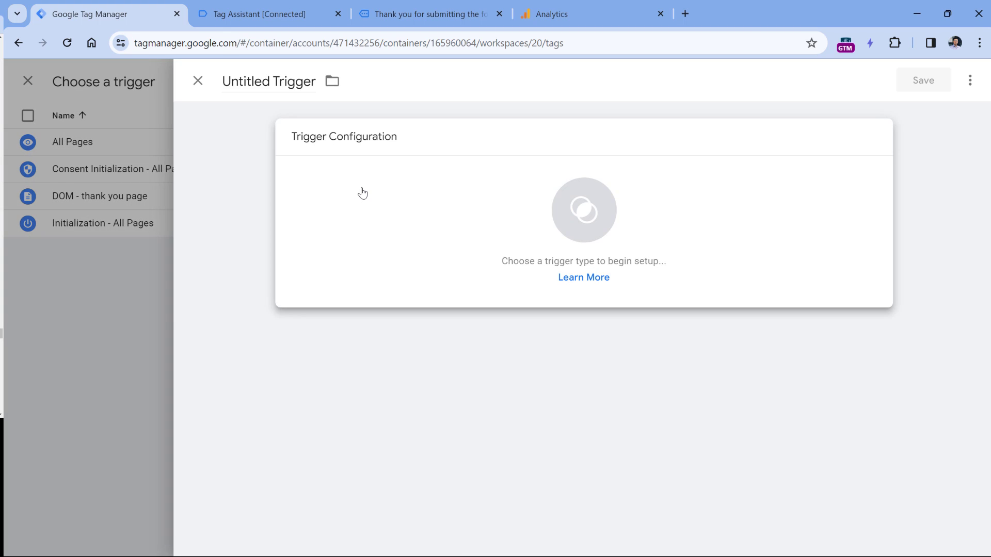
click(363, 193)
scroll(701, 210, down, 5)
click(686, 413)
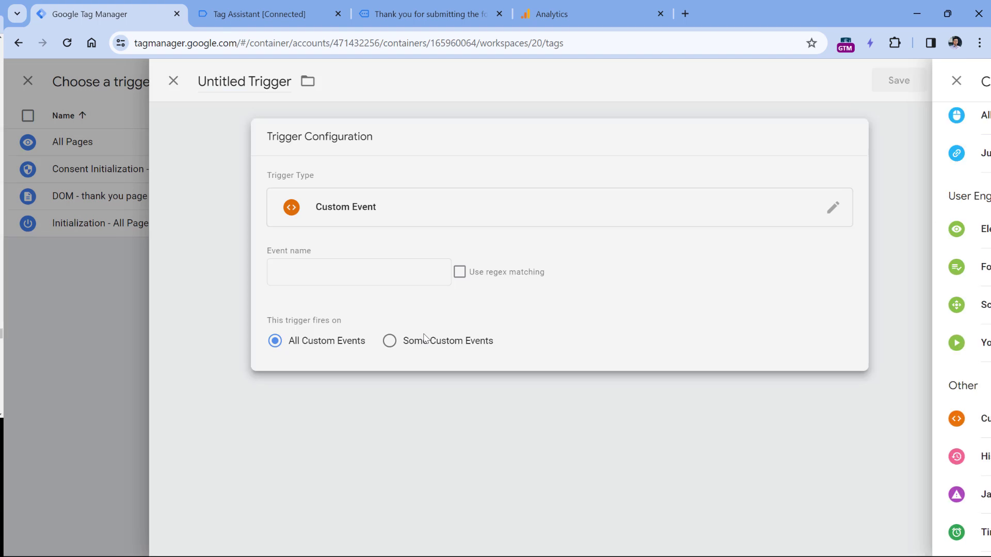
Step: Copy the form_submission event name from Tag Assistant's dataLayer.push call and use it as the trigger's Event name
click(372, 273)
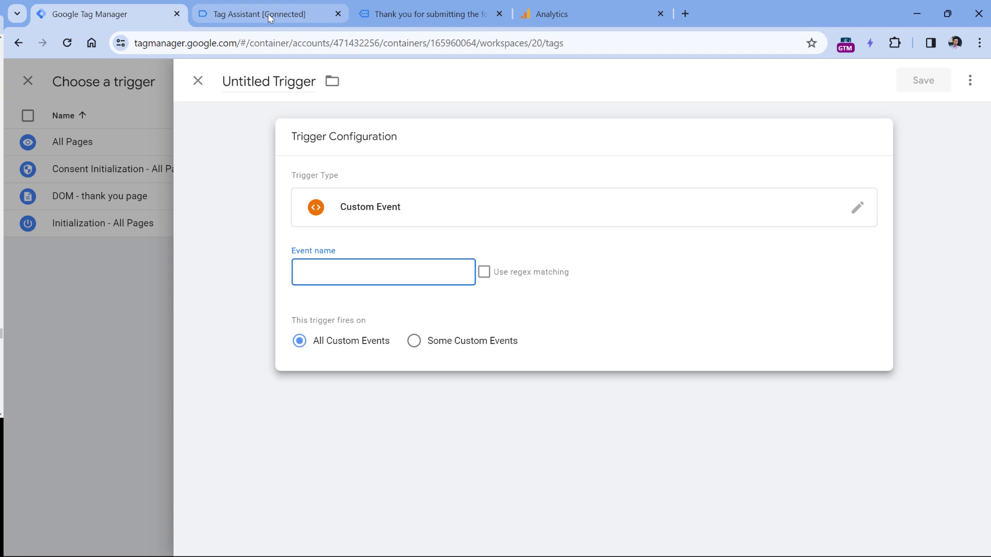
click(267, 14)
right_click(334, 243)
click(365, 259)
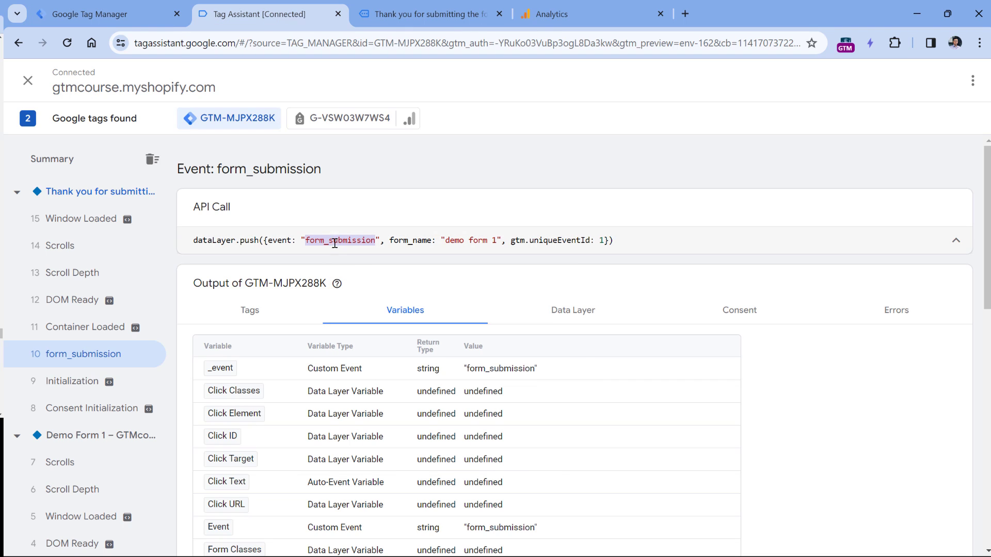
click(97, 15)
key(ctrl+v)
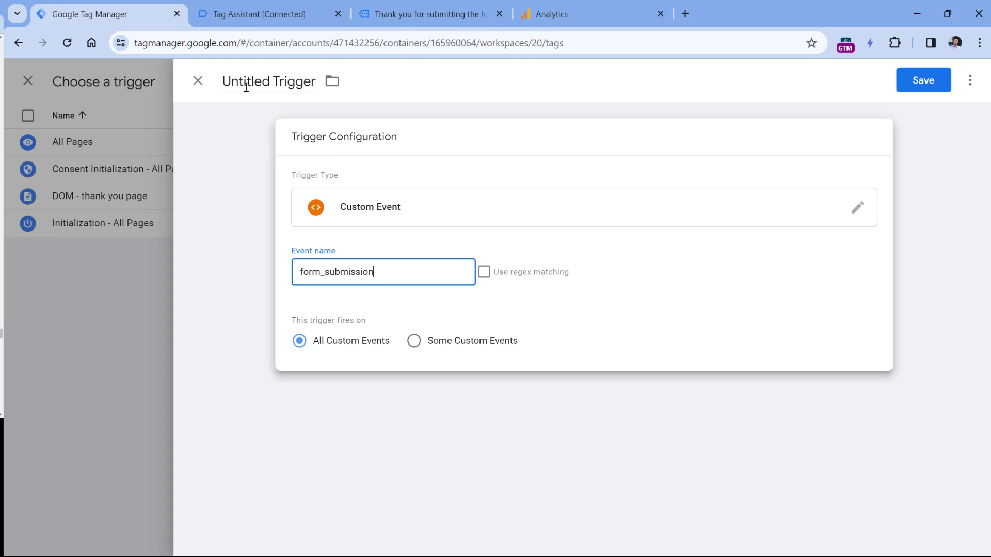
Step: Name the trigger 'custom - form_submission', then save both the trigger and the GA4 event tag
click(243, 84)
text(custom -)
key(ctrl+v)
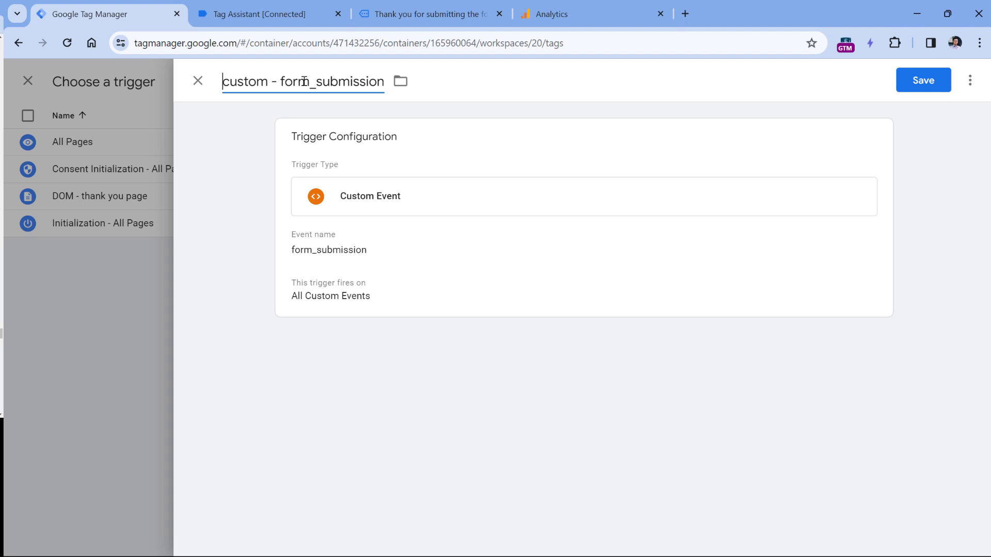
click(923, 81)
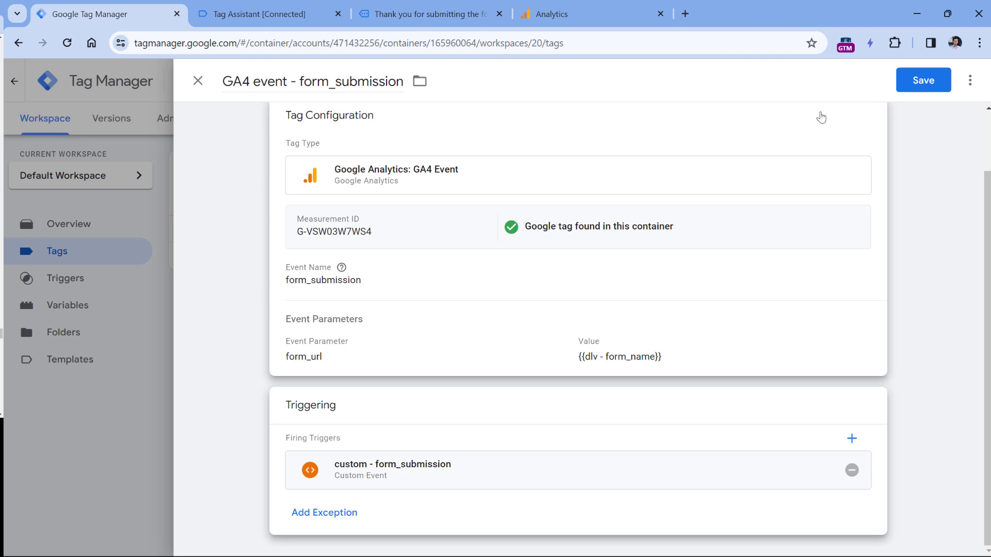
click(920, 85)
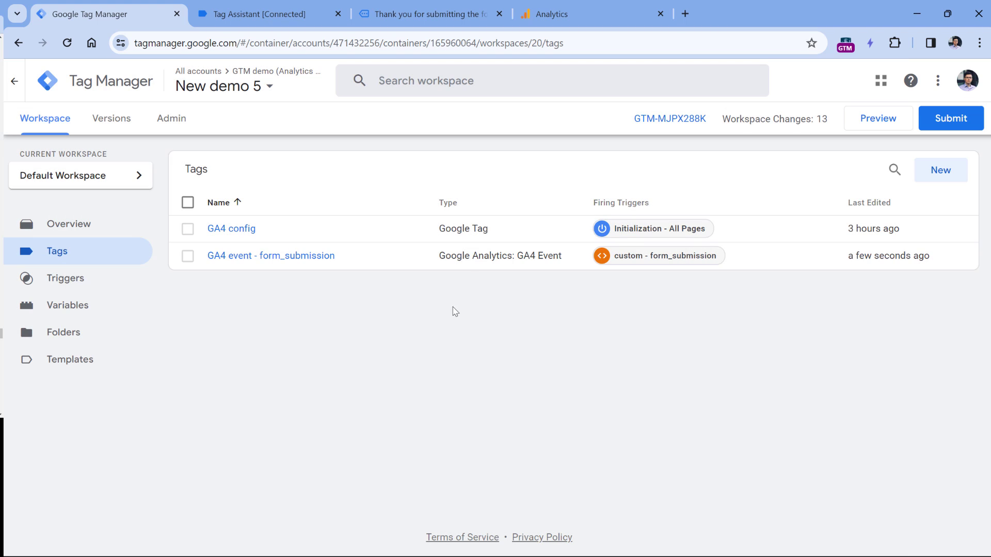
Step: Start a new preview session of the container and submit Demo Form 1 with a test e-mail address
click(877, 118)
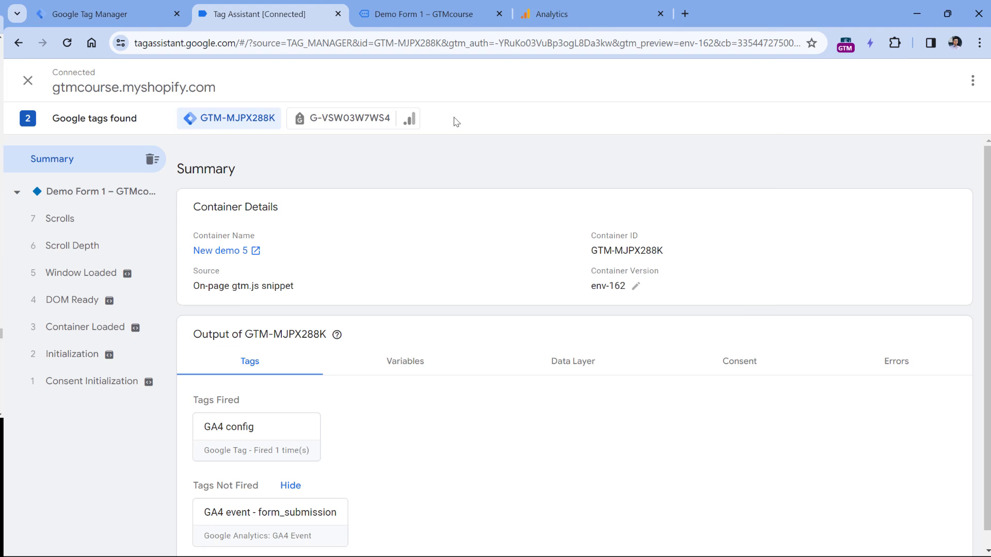
click(425, 15)
click(270, 248)
text(asd)
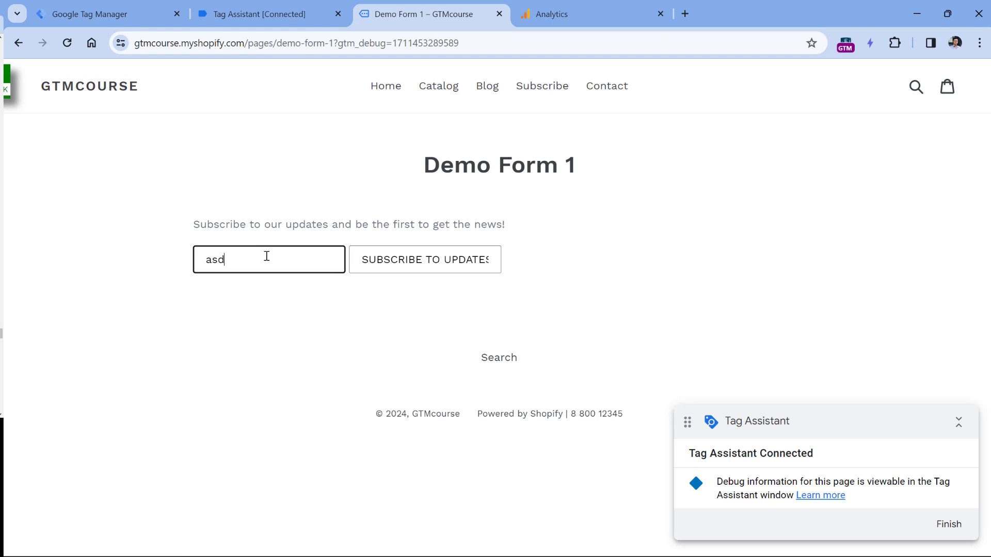
text(@asd.com)
click(365, 256)
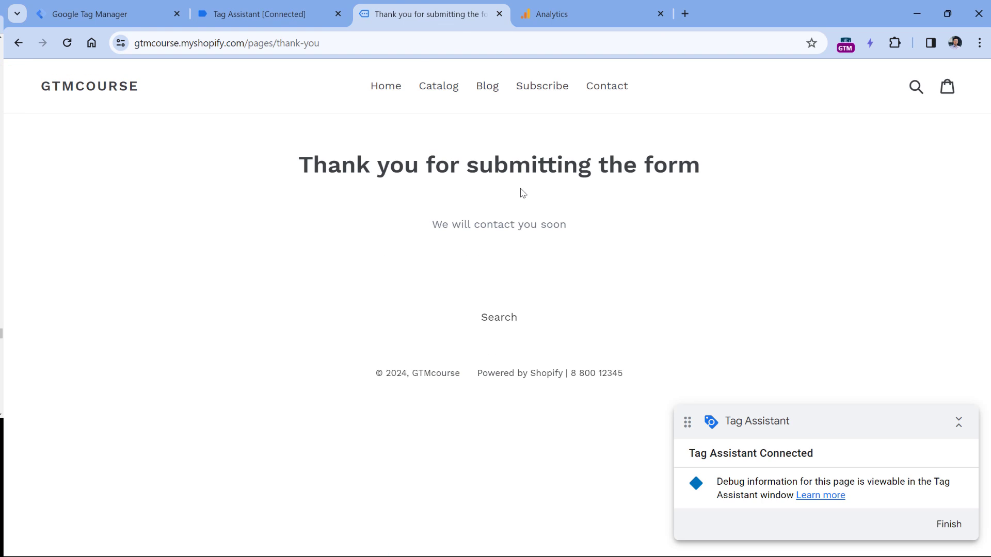
Step: In Tag Assistant, check the form_url value sent by the GA4 event - form_submission tag on the form_submission event
click(260, 13)
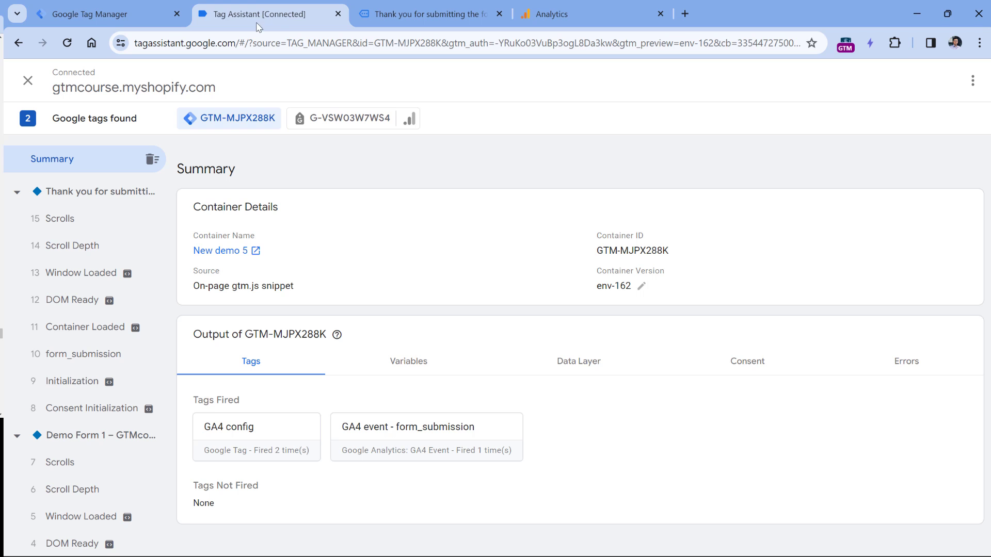
click(83, 354)
click(235, 368)
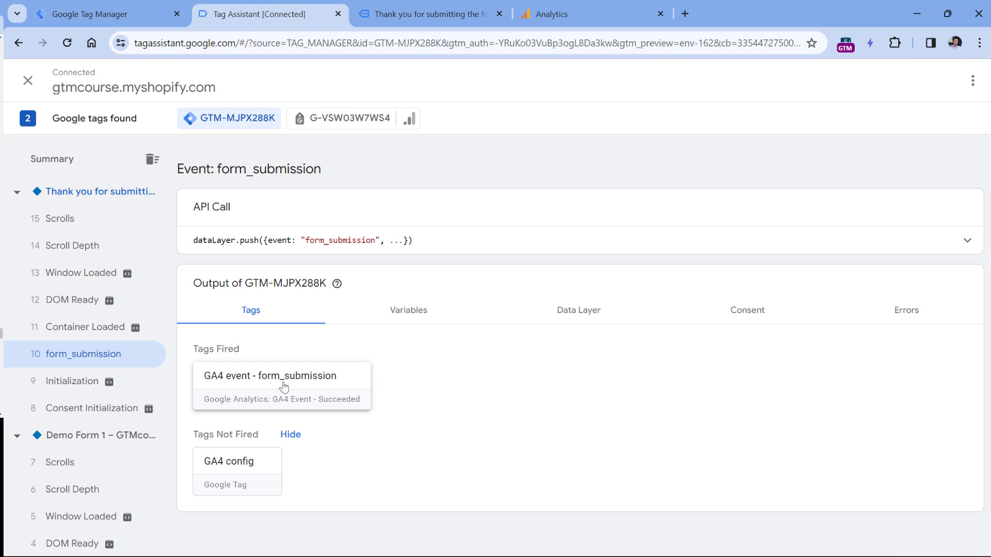
click(283, 385)
drag(670, 305, 725, 304)
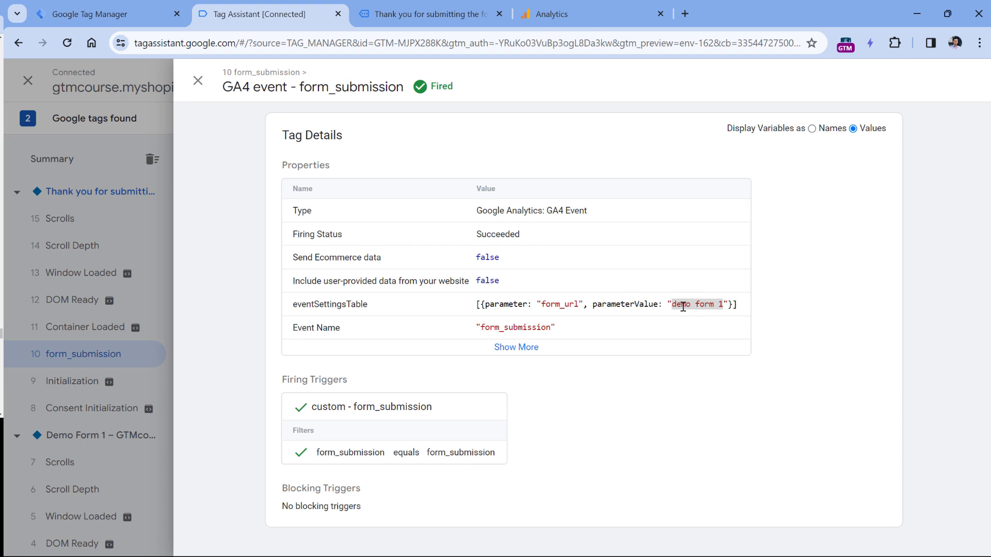
Step: Switch to Google Analytics DebugView and check the form_url parameter of the latest form_submission event
click(598, 15)
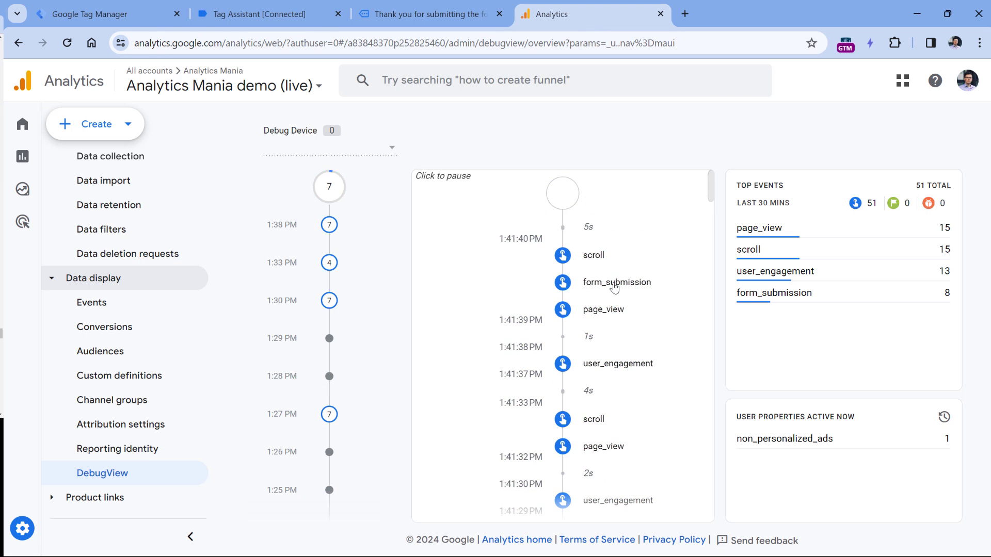
click(613, 283)
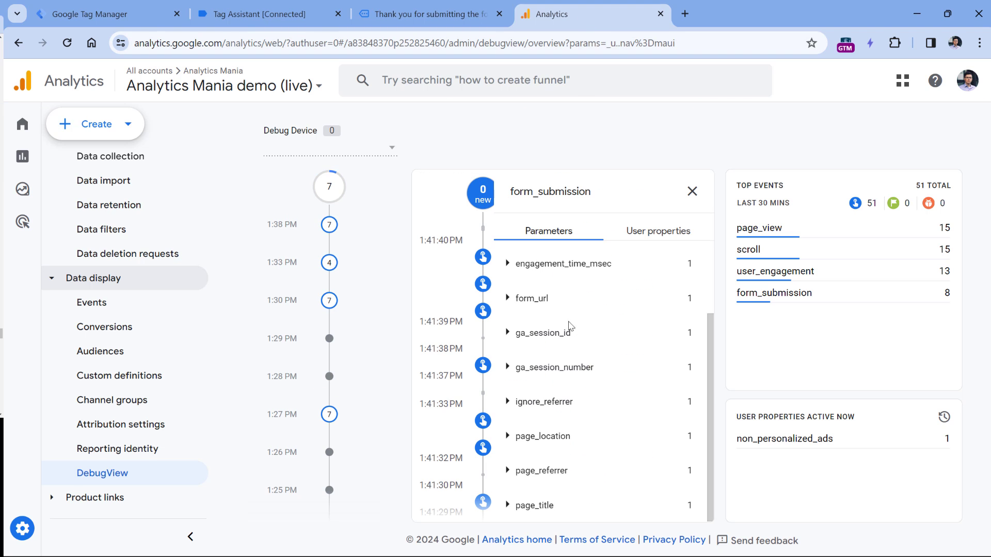
scroll(543, 362, up, 3)
click(508, 396)
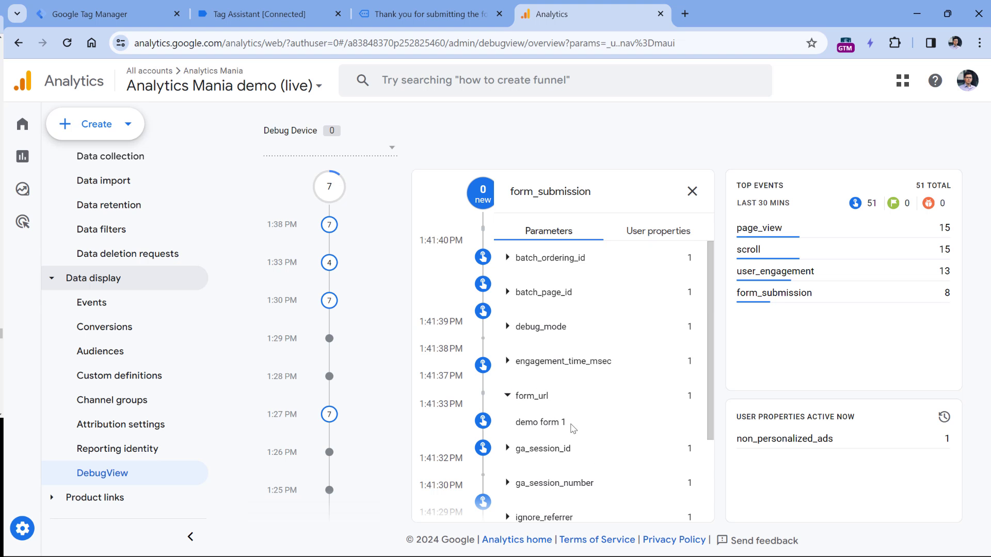
drag(572, 427, 529, 420)
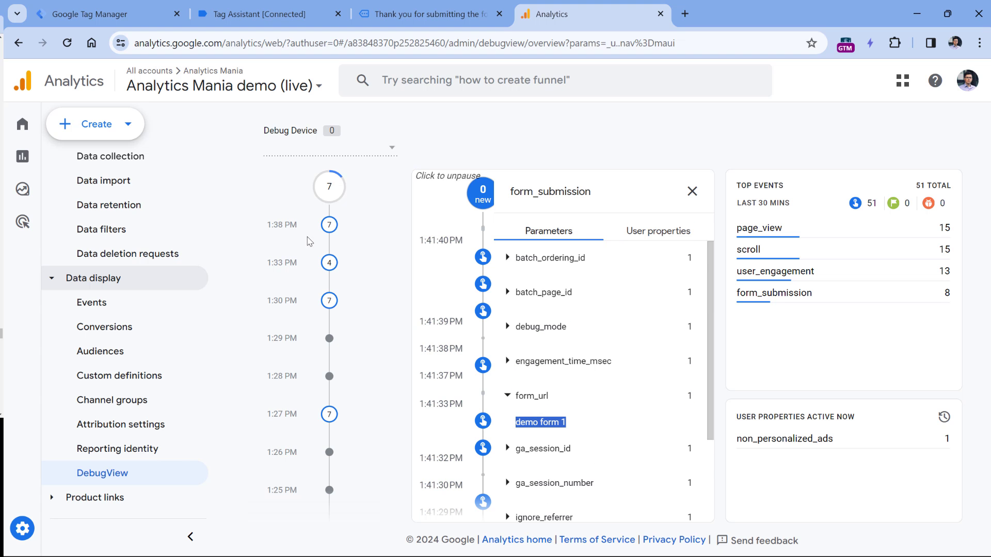